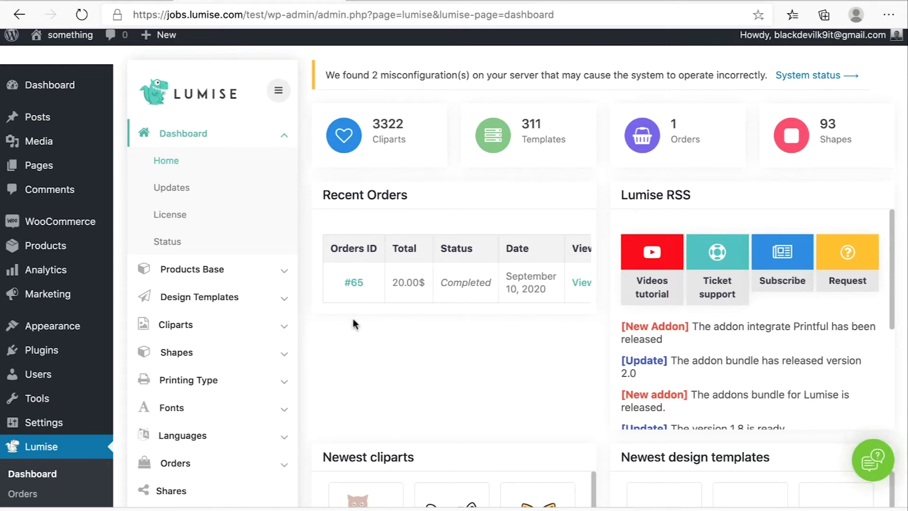
Create a new product base and rename it from Untitled to 'T-shirt' in its Details.
{"action": "left_click", "coordinate": [250, 271]}
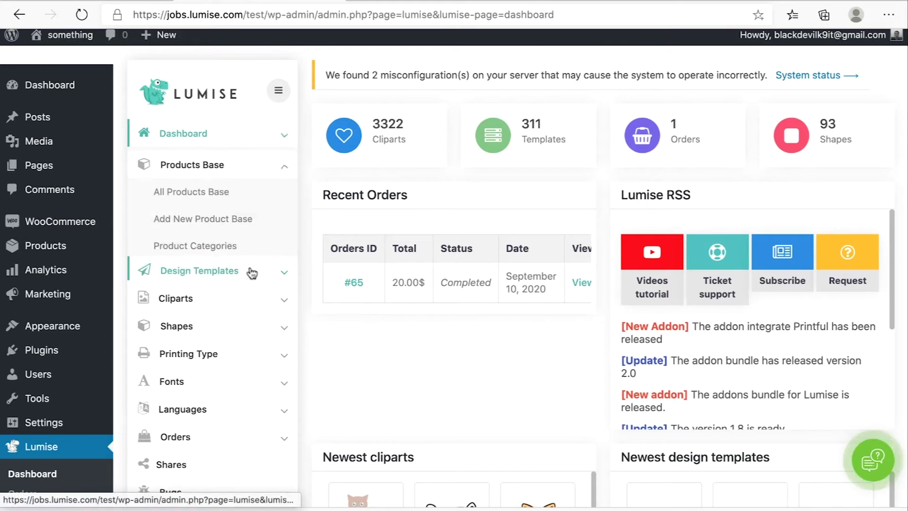
{"action": "left_click", "coordinate": [243, 228]}
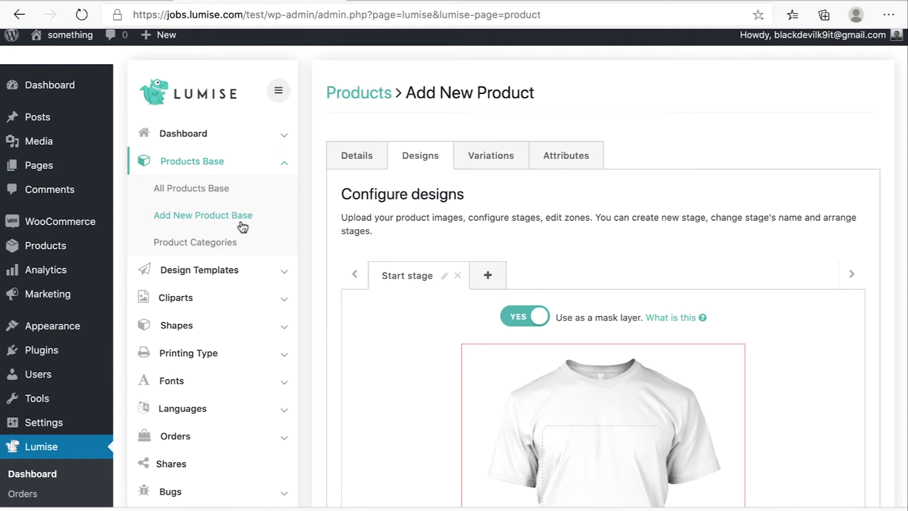
{"action": "left_click", "coordinate": [354, 159]}
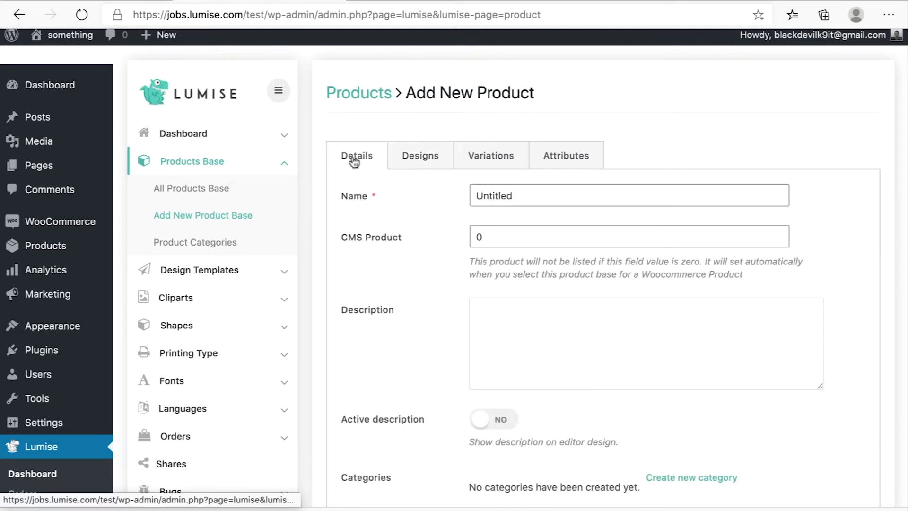
{"action": "double_click", "coordinate": [521, 197]}
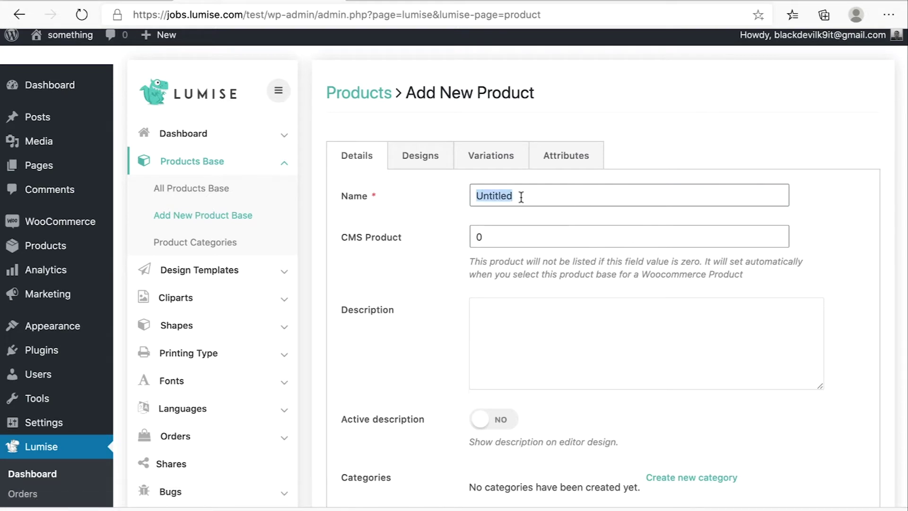
{"action": "type", "text": "T"}
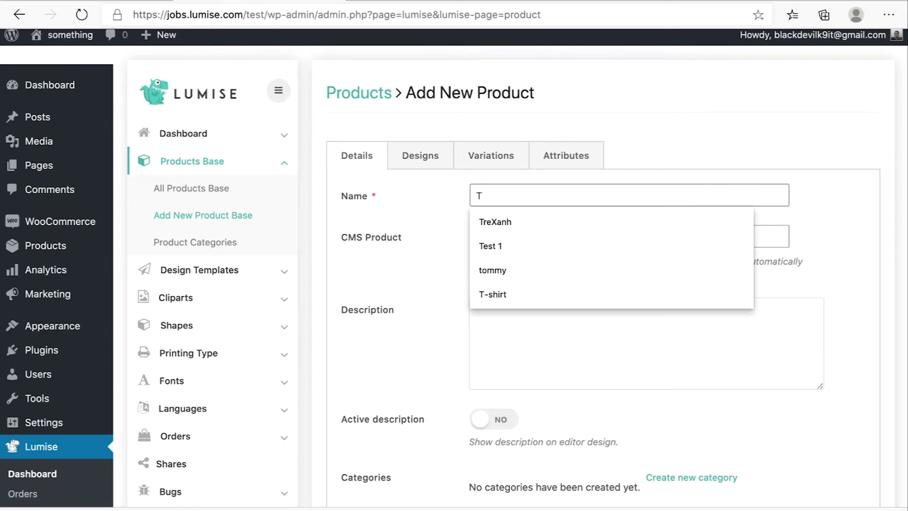
{"action": "type", "text": "-shirt"}
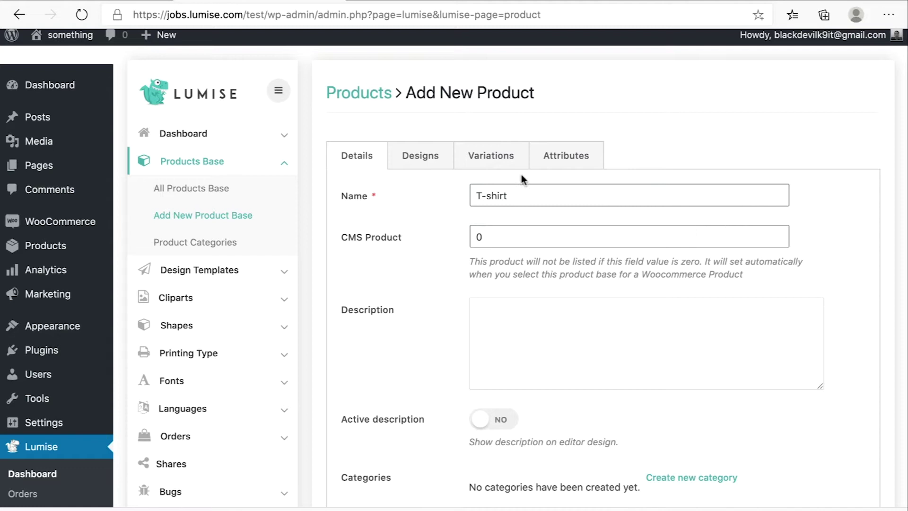
Open the product image picker from the product base's Designs tab.
{"action": "left_click", "coordinate": [417, 158]}
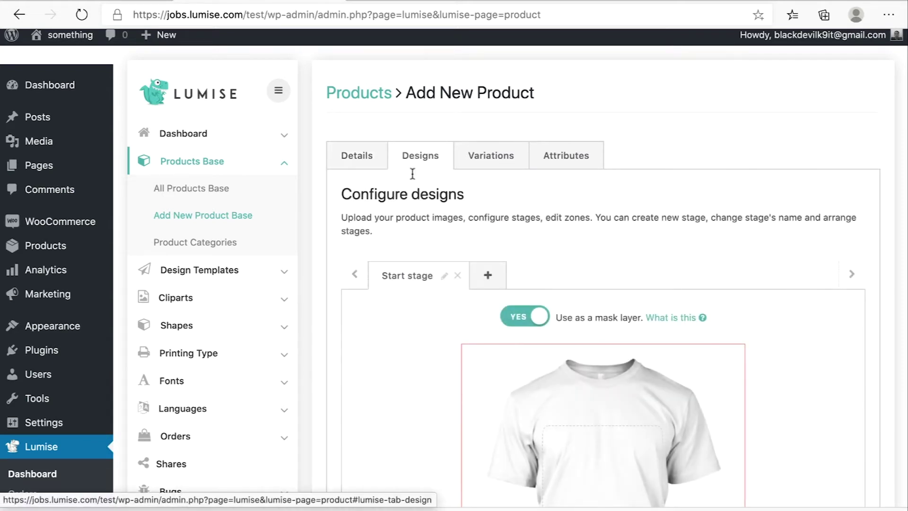
{"action": "scroll", "coordinate": [489, 220], "scroll_direction": "down", "scroll_amount": 7}
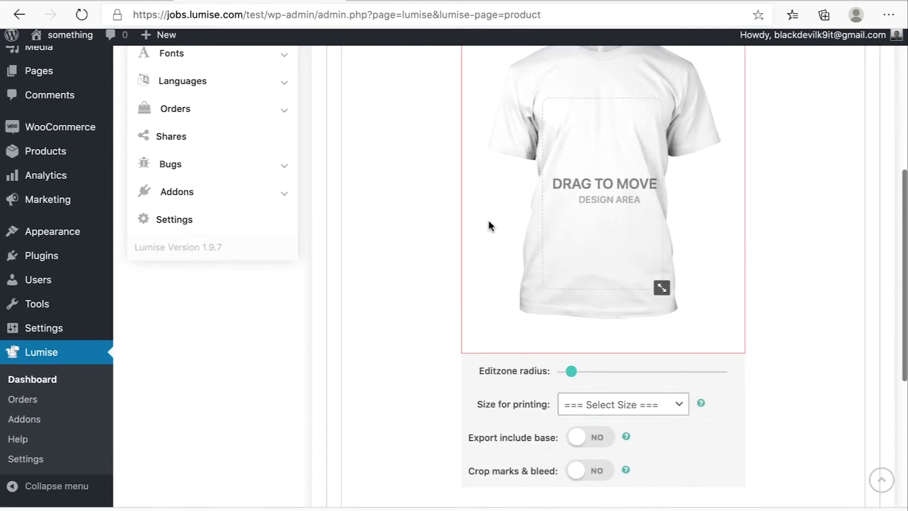
{"action": "scroll", "coordinate": [489, 221], "scroll_direction": "down", "scroll_amount": 3}
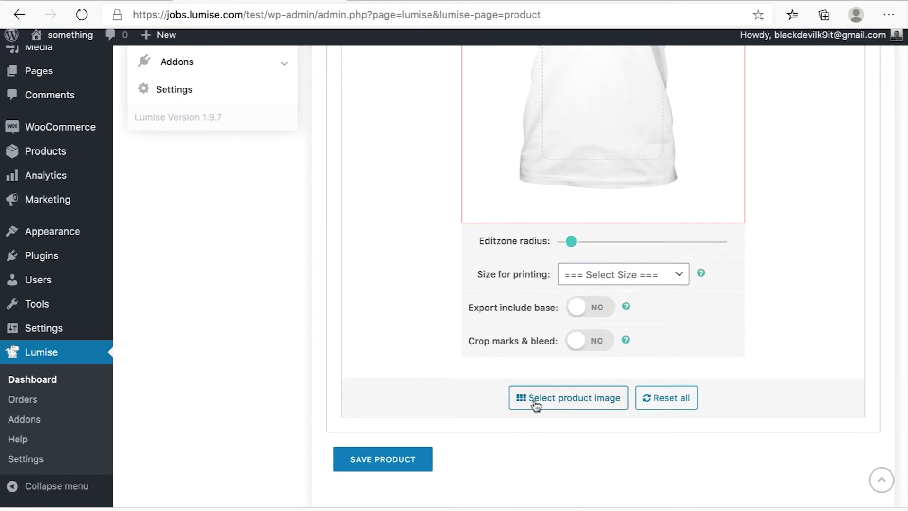
{"action": "left_click", "coordinate": [535, 403]}
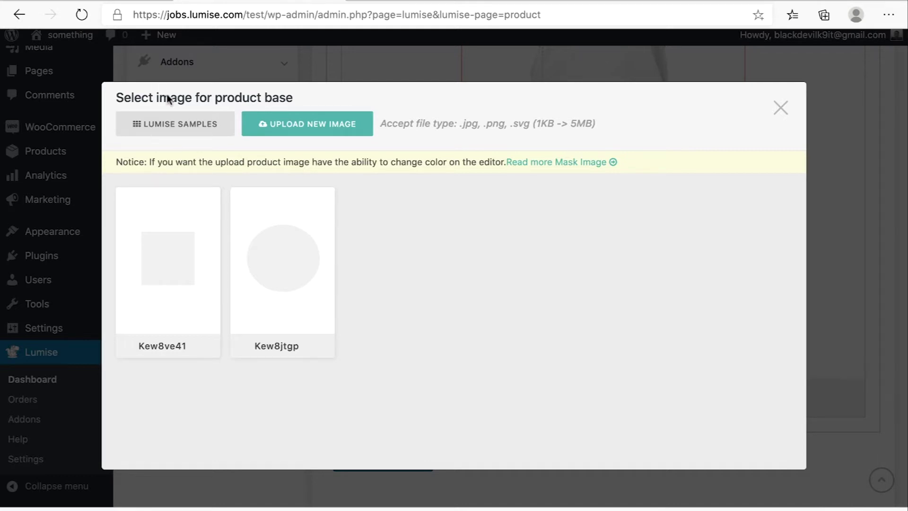
Browse the LUMISE SAMPLES gallery of stock bags, t-shirts, cups, hats and hoodies.
{"action": "left_click", "coordinate": [175, 136]}
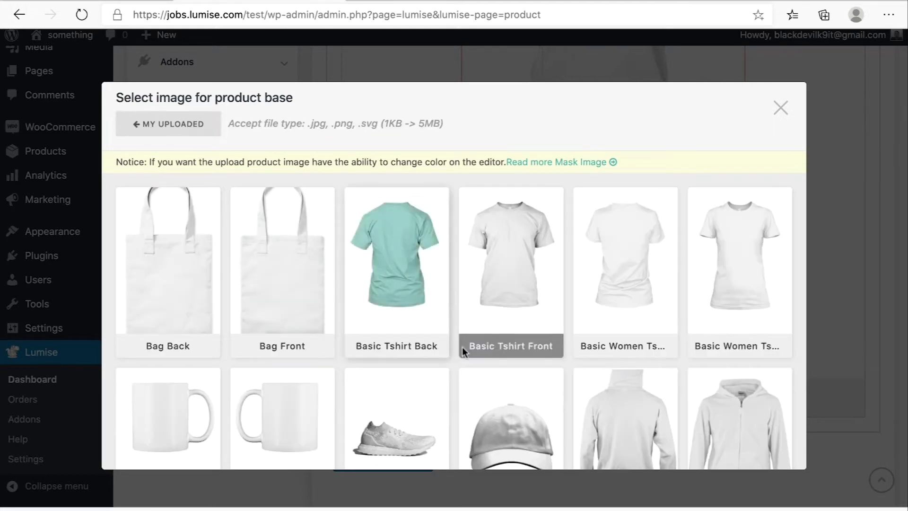
{"action": "scroll", "coordinate": [502, 373], "scroll_direction": "down", "scroll_amount": 2}
{"action": "scroll", "coordinate": [504, 374], "scroll_direction": "down", "scroll_amount": 3}
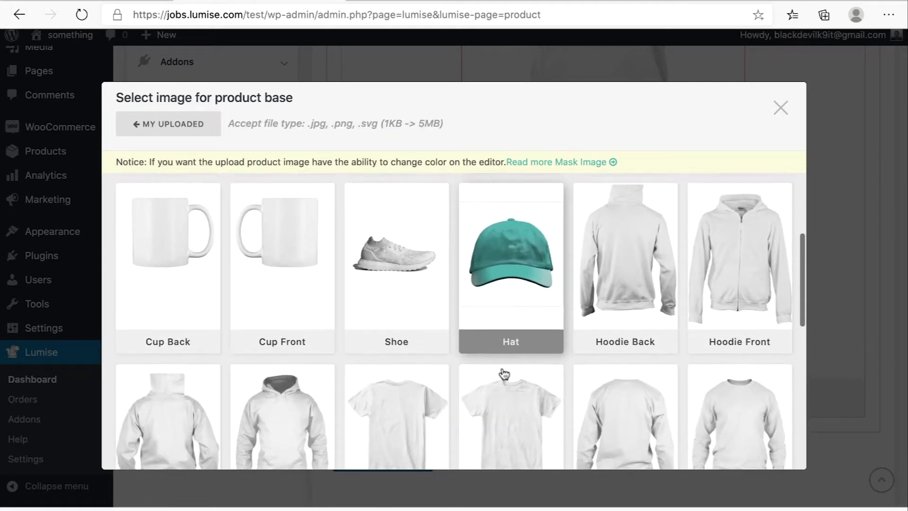
{"action": "scroll", "coordinate": [572, 369], "scroll_direction": "up", "scroll_amount": 4}
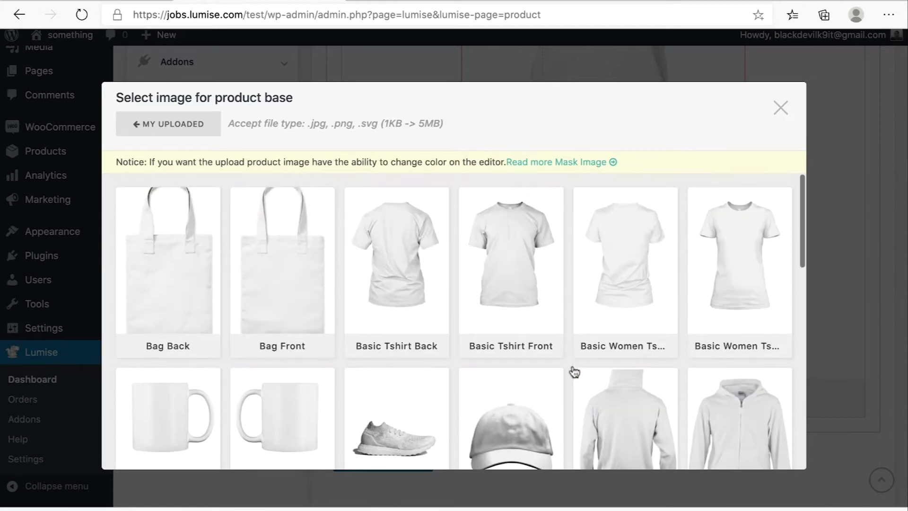
{"action": "scroll", "coordinate": [572, 366], "scroll_direction": "down", "scroll_amount": 4}
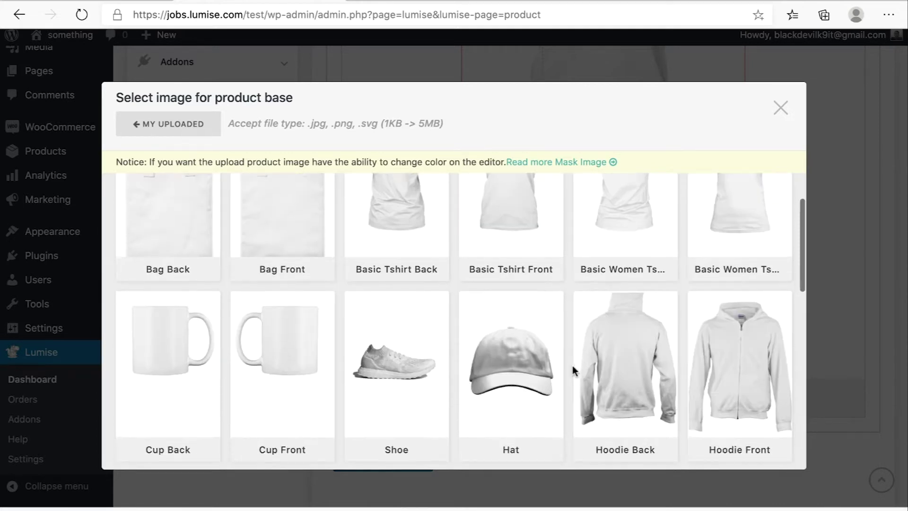
{"action": "scroll", "coordinate": [572, 367], "scroll_direction": "up", "scroll_amount": 4}
{"action": "scroll", "coordinate": [573, 365], "scroll_direction": "down", "scroll_amount": 3}
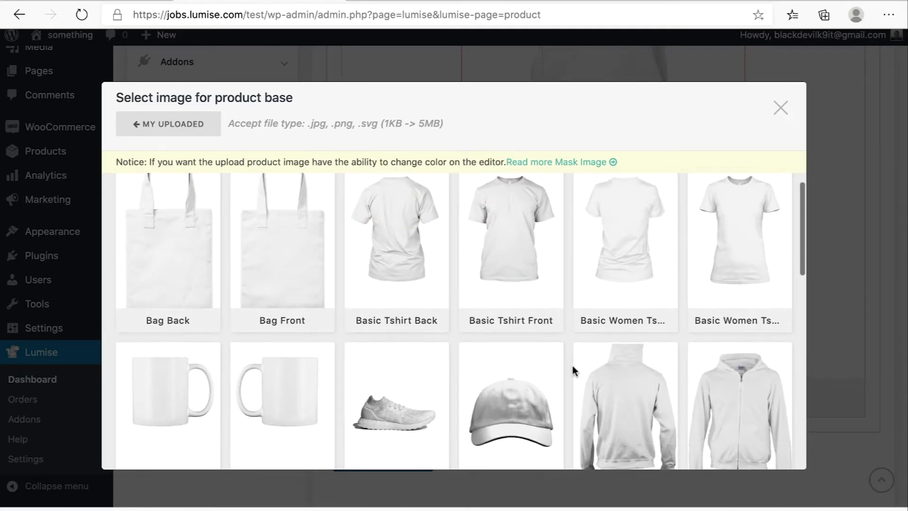
{"action": "scroll", "coordinate": [592, 381], "scroll_direction": "up", "scroll_amount": 3}
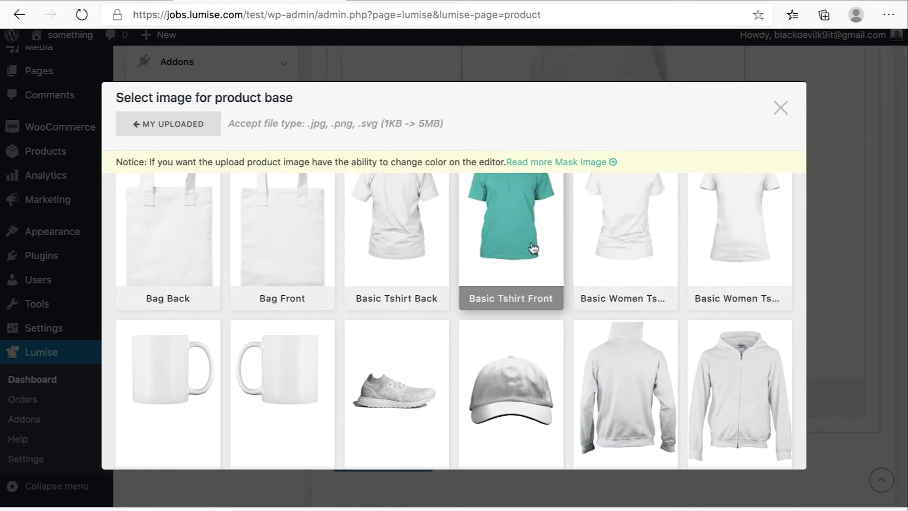
{"action": "scroll", "coordinate": [531, 246], "scroll_direction": "up", "scroll_amount": 1}
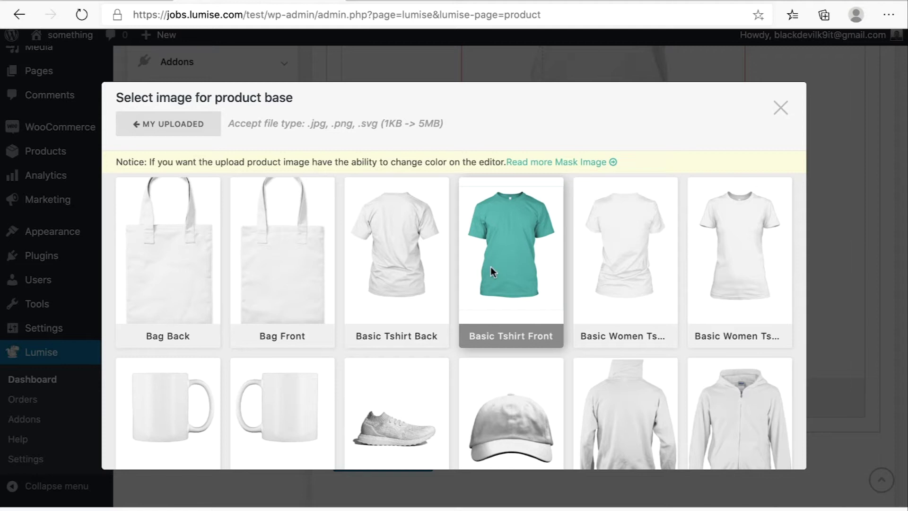
Use Basic Tshirt Front for the start stage and add Basic Tshirt Back as a second stage.
{"action": "left_click", "coordinate": [490, 266]}
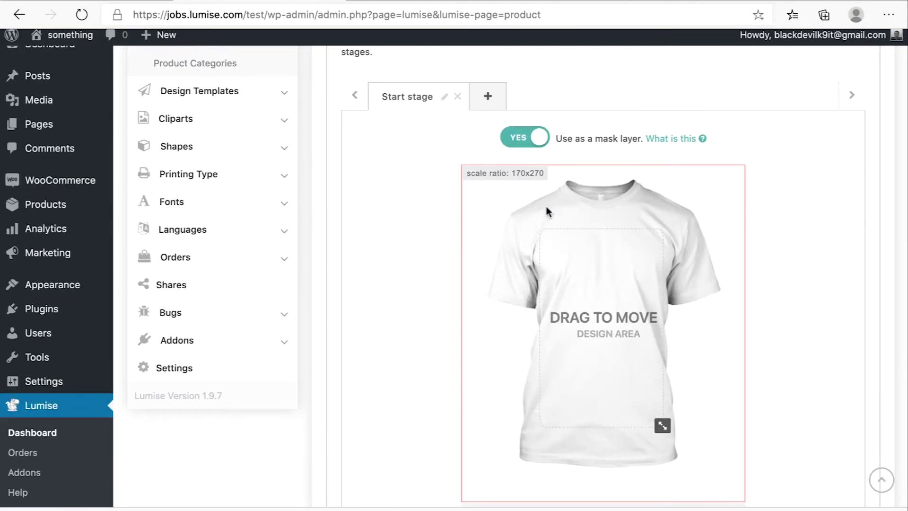
{"action": "scroll", "coordinate": [494, 94], "scroll_direction": "down", "scroll_amount": 2}
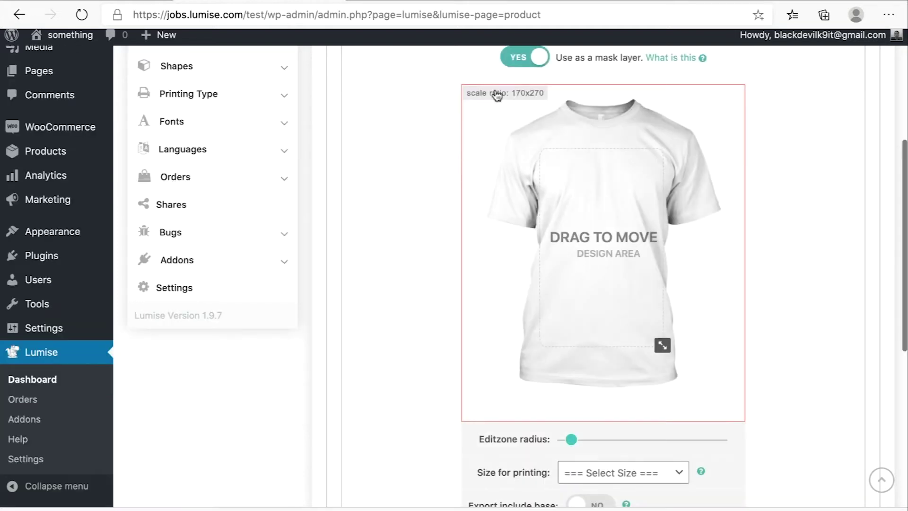
{"action": "scroll", "coordinate": [495, 94], "scroll_direction": "up", "scroll_amount": 2}
{"action": "scroll", "coordinate": [495, 140], "scroll_direction": "down", "scroll_amount": 4}
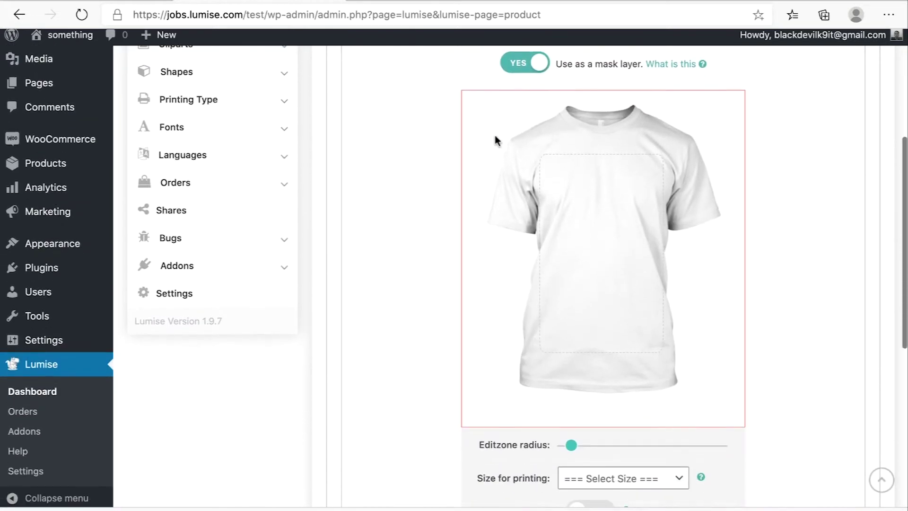
{"action": "scroll", "coordinate": [537, 255], "scroll_direction": "down", "scroll_amount": 4}
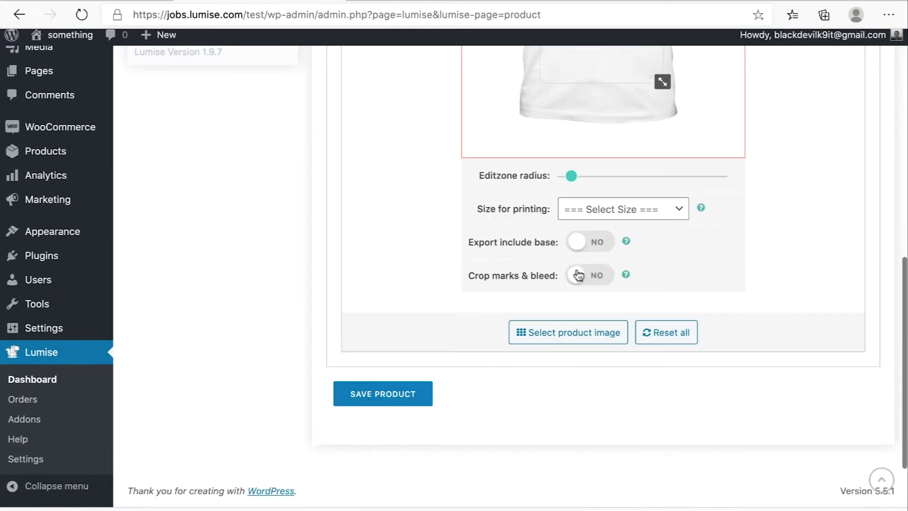
{"action": "left_click", "coordinate": [572, 336]}
{"action": "left_click", "coordinate": [408, 280]}
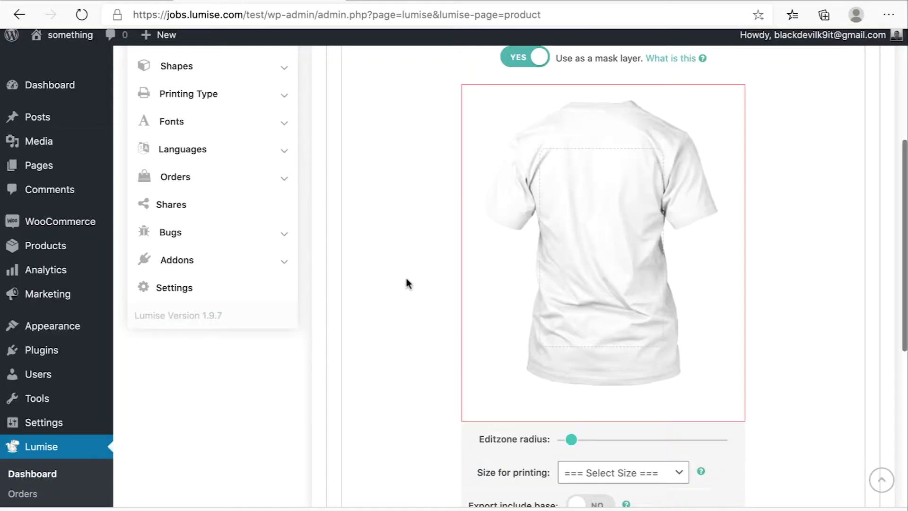
Switch between the front and back stages, ending on the start stage.
{"action": "scroll", "coordinate": [407, 278], "scroll_direction": "up", "scroll_amount": 4}
{"action": "left_click", "coordinate": [416, 183]}
{"action": "left_click", "coordinate": [513, 189]}
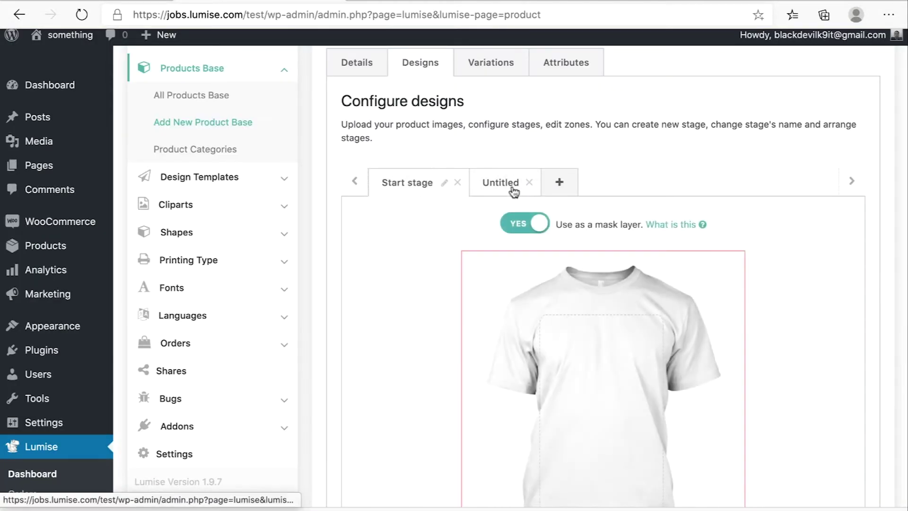
{"action": "left_click", "coordinate": [422, 193]}
{"action": "scroll", "coordinate": [473, 213], "scroll_direction": "down", "scroll_amount": 5}
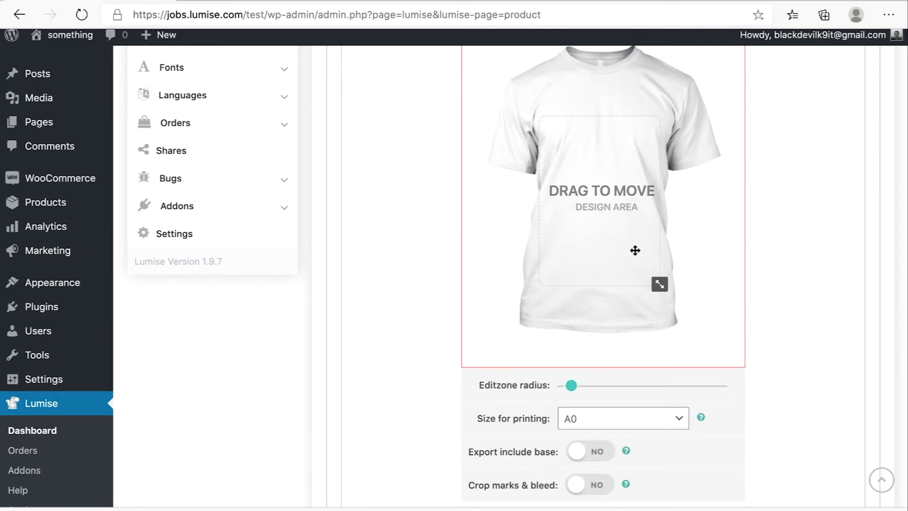
Enlarge the front design area and leave the edit zone radius at its minimum.
{"action": "left_click_drag", "start_coordinate": [660, 285], "coordinate": [640, 277]}
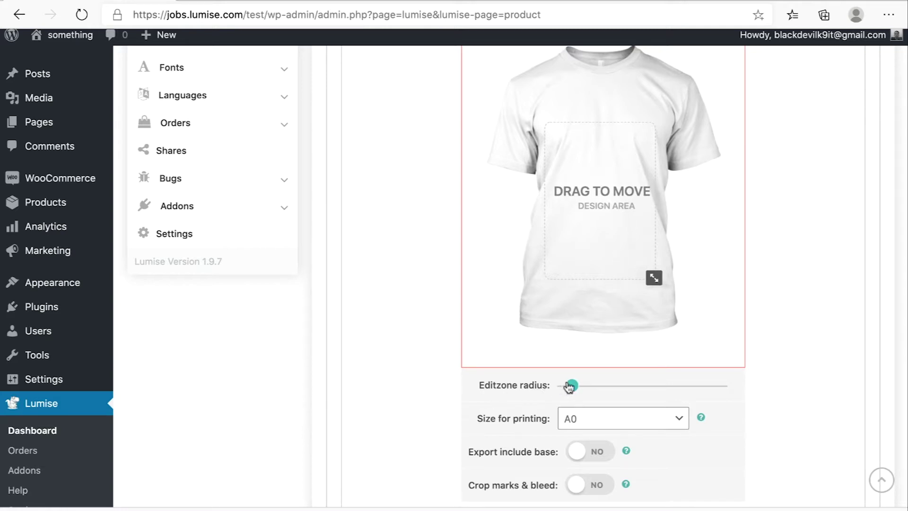
{"action": "left_click_drag", "start_coordinate": [570, 387], "coordinate": [548, 392]}
{"action": "scroll", "coordinate": [544, 436], "scroll_direction": "down", "scroll_amount": 1}
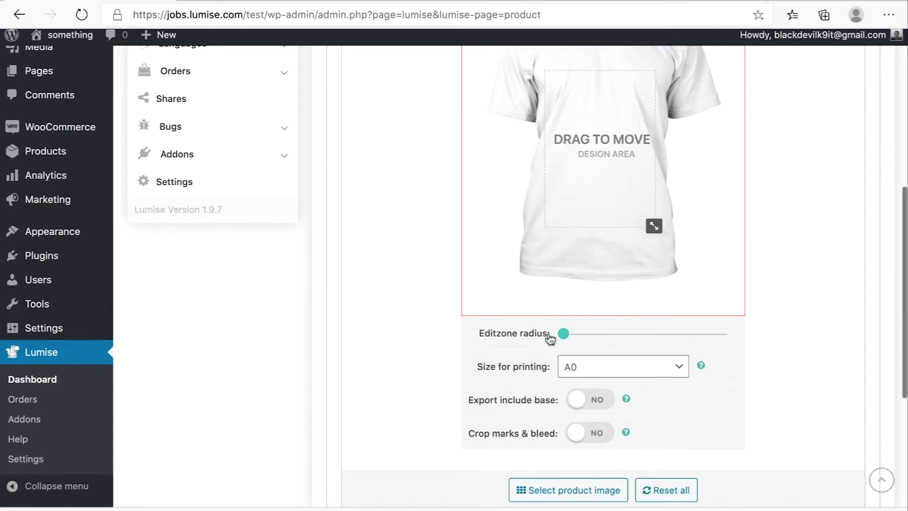
Set the printing size to Custom at 21 × 29.7.
{"action": "left_click", "coordinate": [576, 372]}
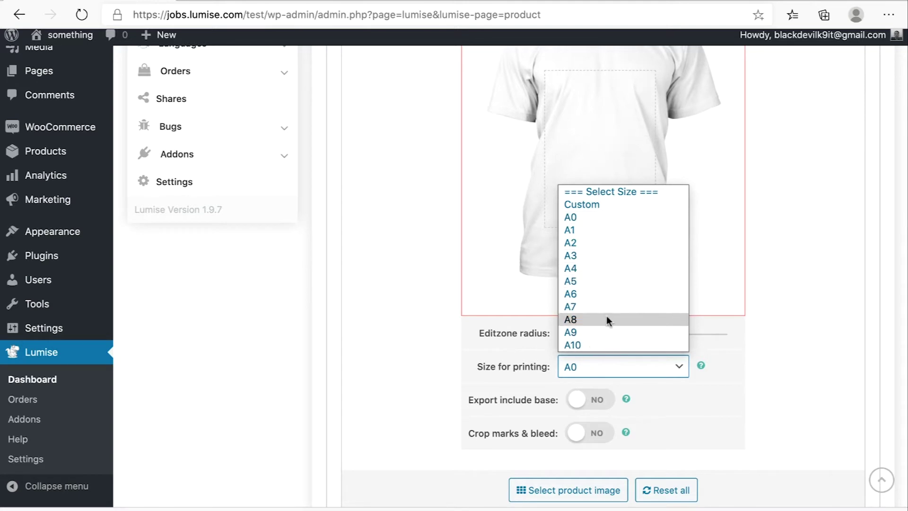
{"action": "left_click", "coordinate": [602, 203]}
{"action": "scroll", "coordinate": [640, 426], "scroll_direction": "down", "scroll_amount": 1}
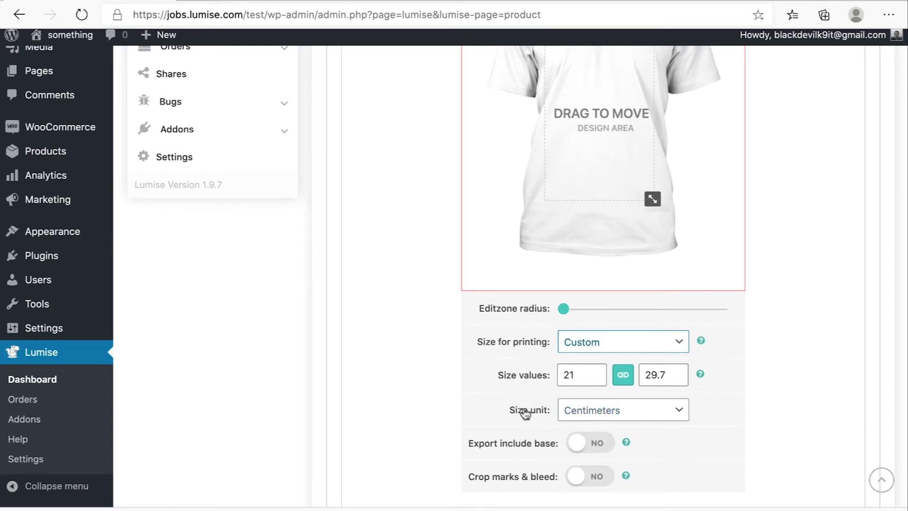
{"action": "left_click", "coordinate": [589, 414]}
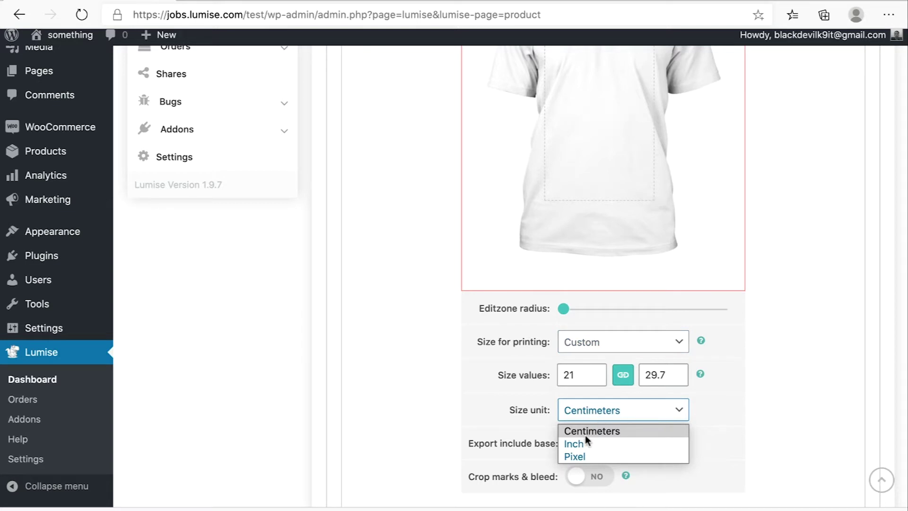
Keep Centimeters as the size unit and go to the T-Shirt product's empty Attributes tab.
{"action": "left_click", "coordinate": [560, 415]}
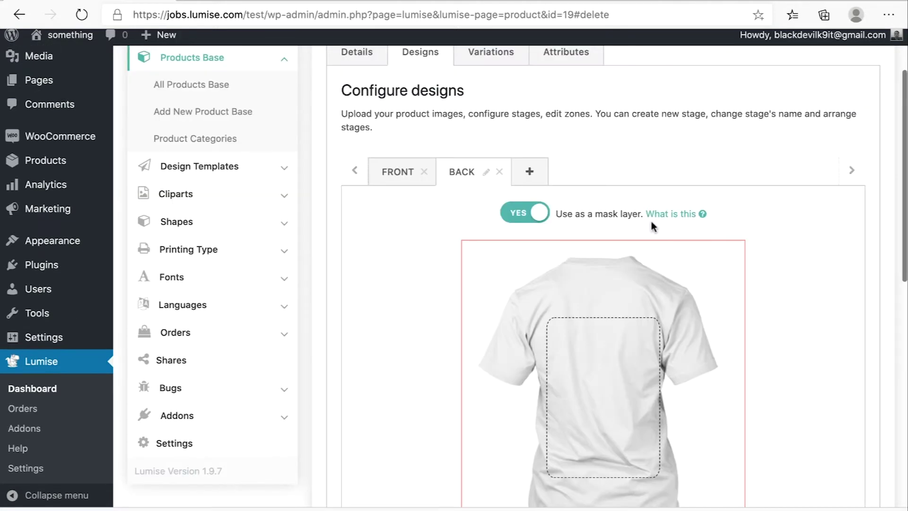
{"action": "scroll", "coordinate": [824, 274], "scroll_direction": "down", "scroll_amount": 2}
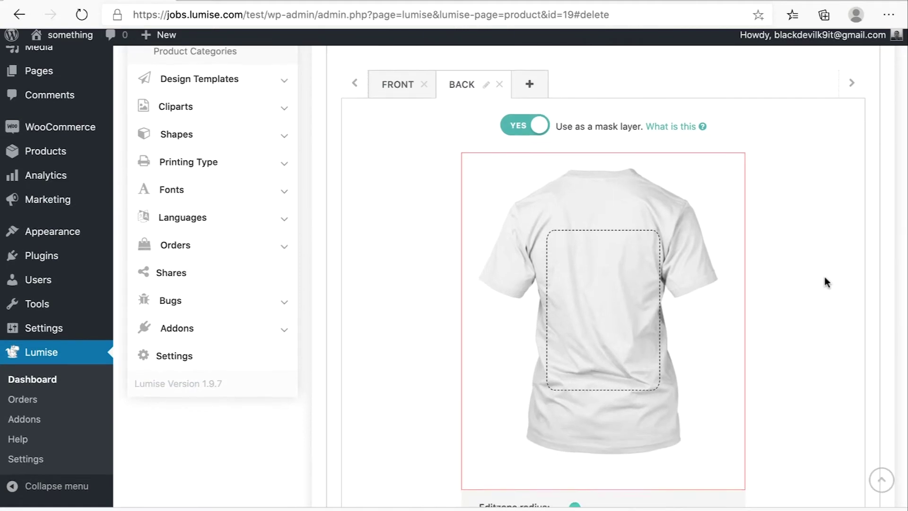
{"action": "scroll", "coordinate": [824, 274], "scroll_direction": "down", "scroll_amount": 2}
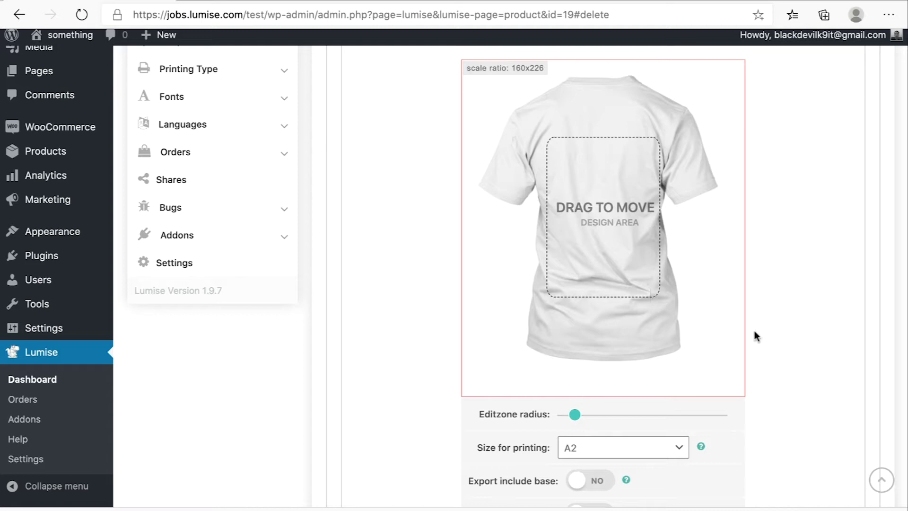
{"action": "scroll", "coordinate": [755, 335], "scroll_direction": "down", "scroll_amount": 1}
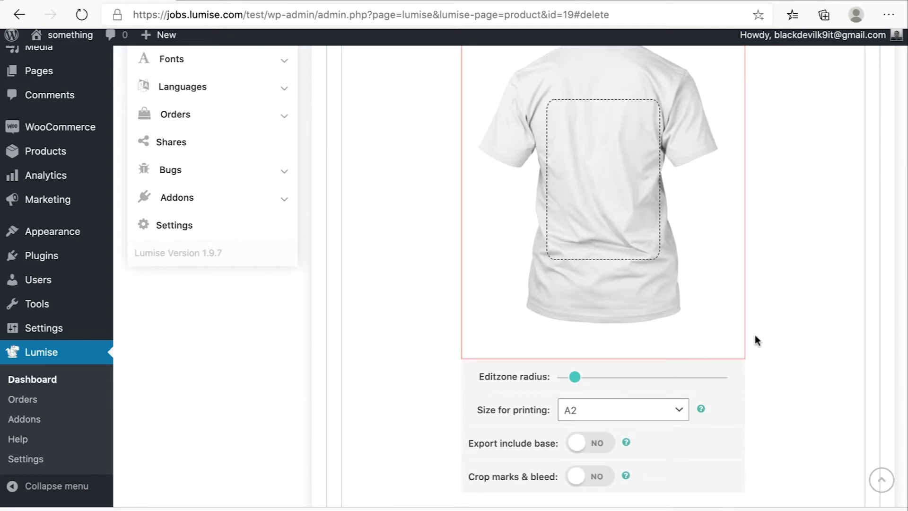
{"action": "scroll", "coordinate": [755, 335], "scroll_direction": "up", "scroll_amount": 4}
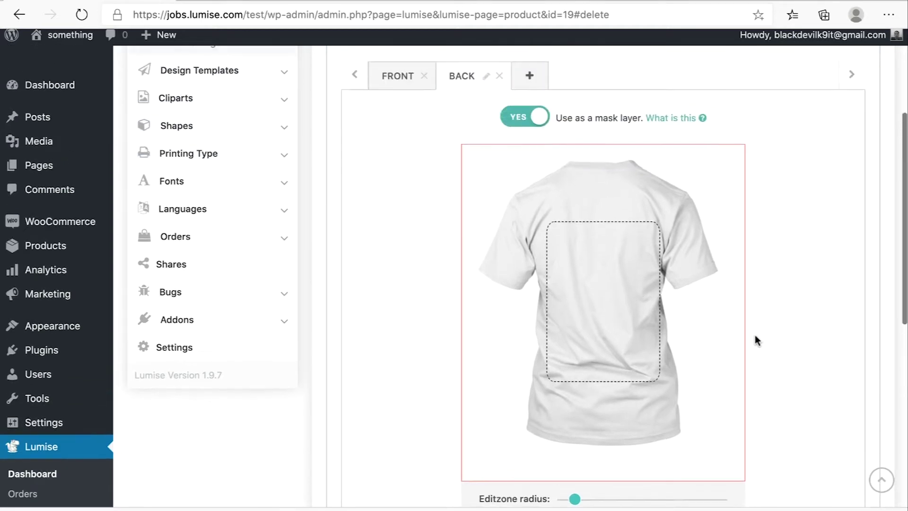
{"action": "scroll", "coordinate": [467, 251], "scroll_direction": "down", "scroll_amount": 3}
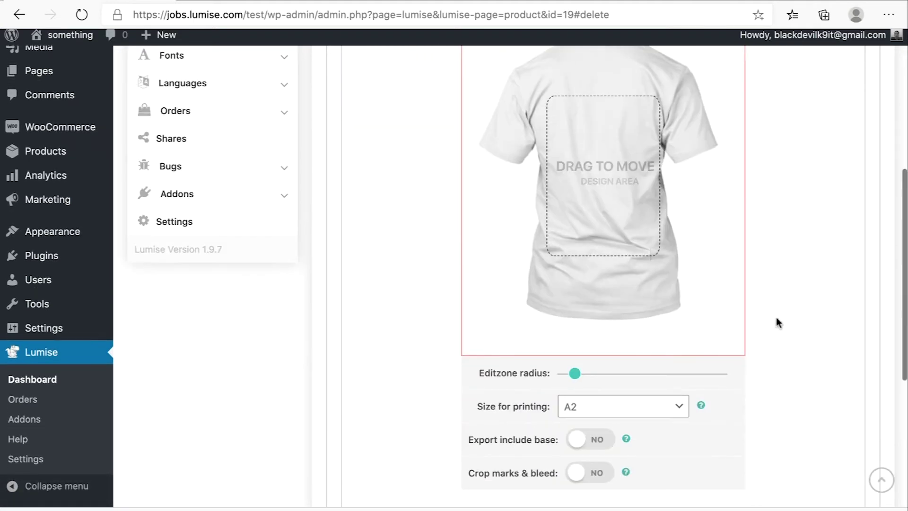
{"action": "scroll", "coordinate": [826, 269], "scroll_direction": "up", "scroll_amount": 5}
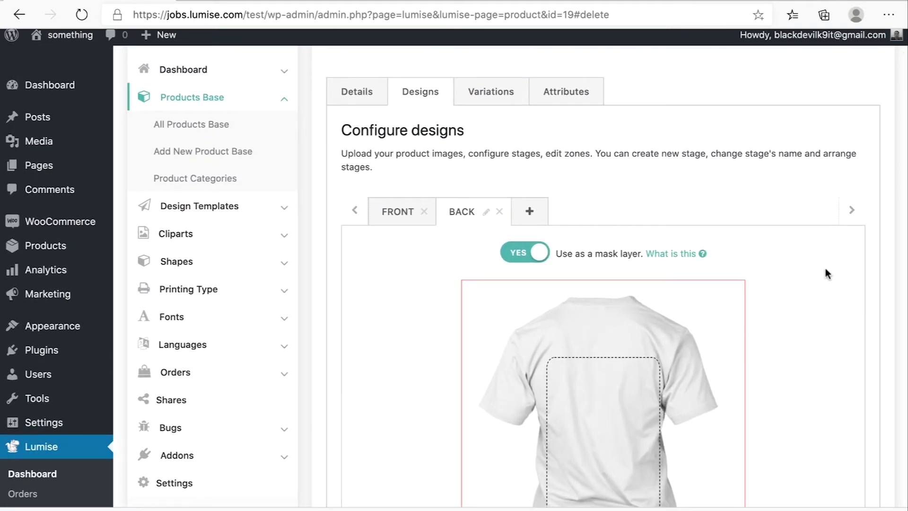
{"action": "left_click", "coordinate": [568, 91]}
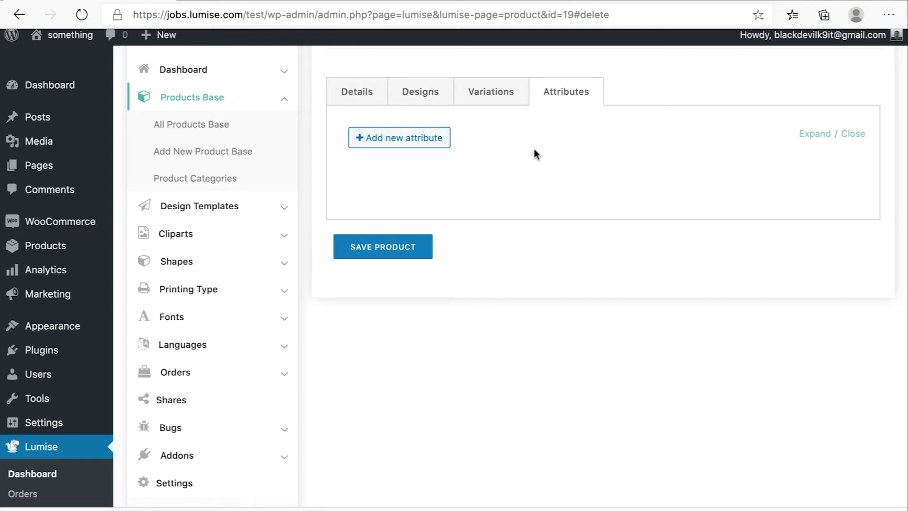
Add a new attribute named 'Color' with the Product colors attribute type.
{"action": "scroll", "coordinate": [611, 213], "scroll_direction": "up", "scroll_amount": 1}
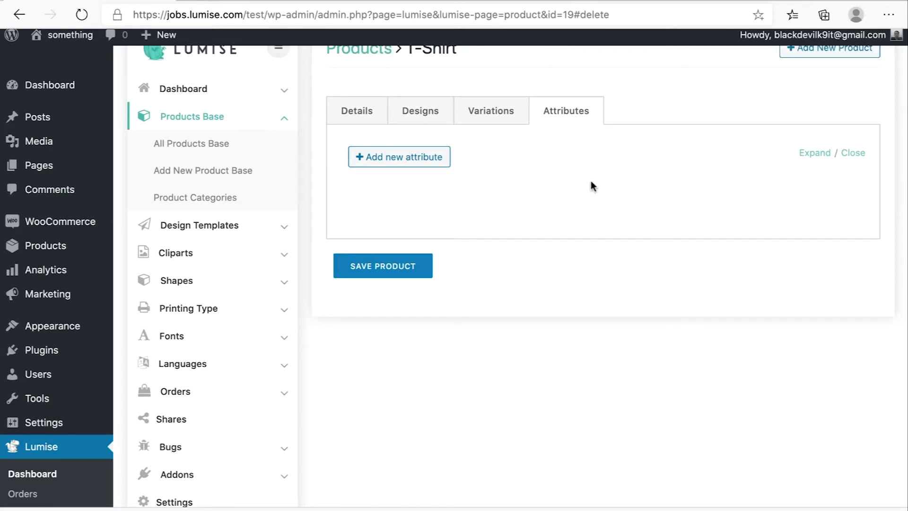
{"action": "left_click", "coordinate": [394, 159]}
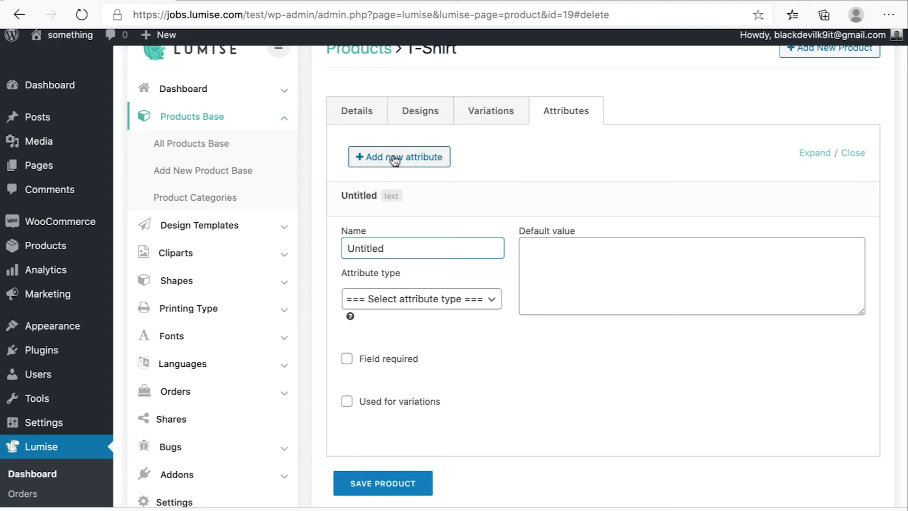
{"action": "double_click", "coordinate": [368, 248]}
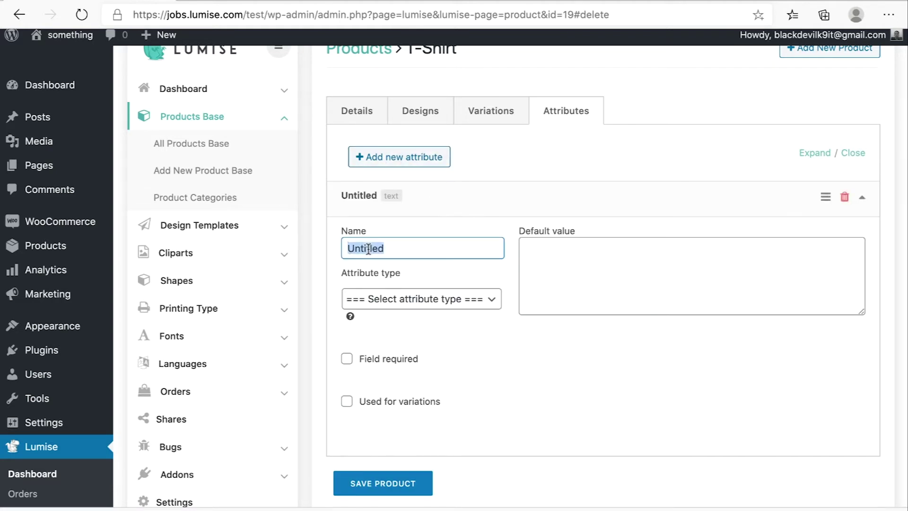
{"action": "type", "text": "Color"}
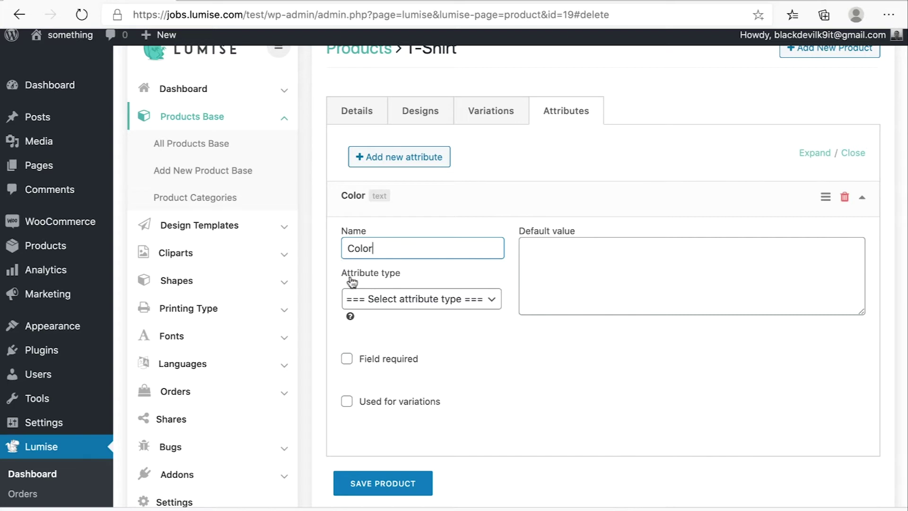
{"action": "left_click", "coordinate": [407, 302]}
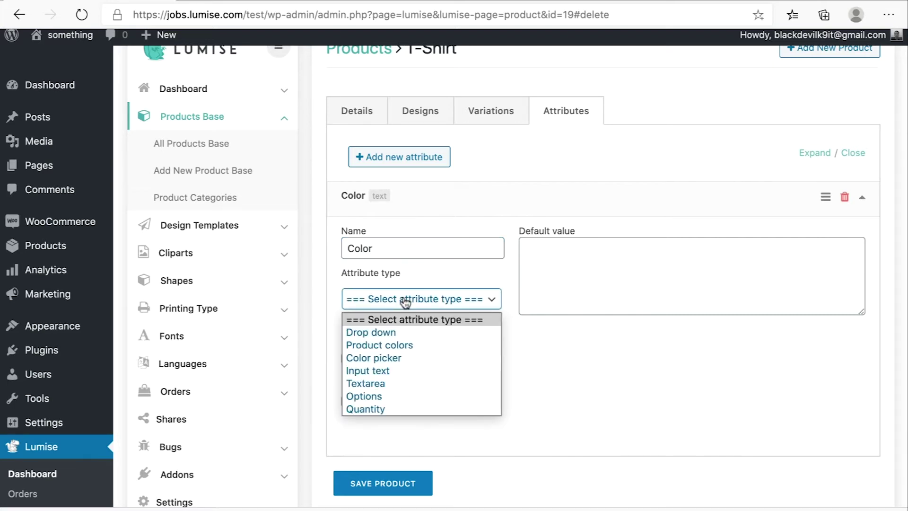
{"action": "left_click", "coordinate": [405, 343]}
Mix a bright green #27ff0a in the colour manager and add it to the colour list.
{"action": "left_click", "coordinate": [627, 286]}
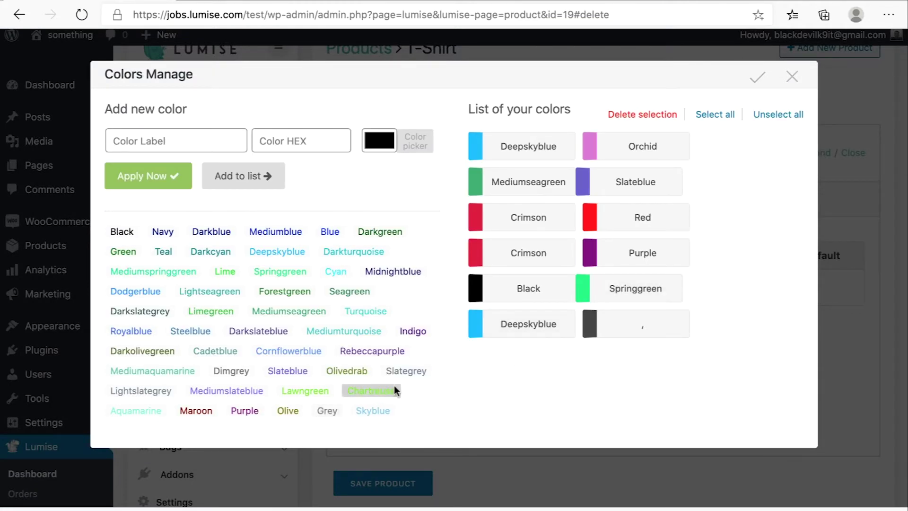
{"action": "scroll", "coordinate": [341, 376], "scroll_direction": "down", "scroll_amount": 10}
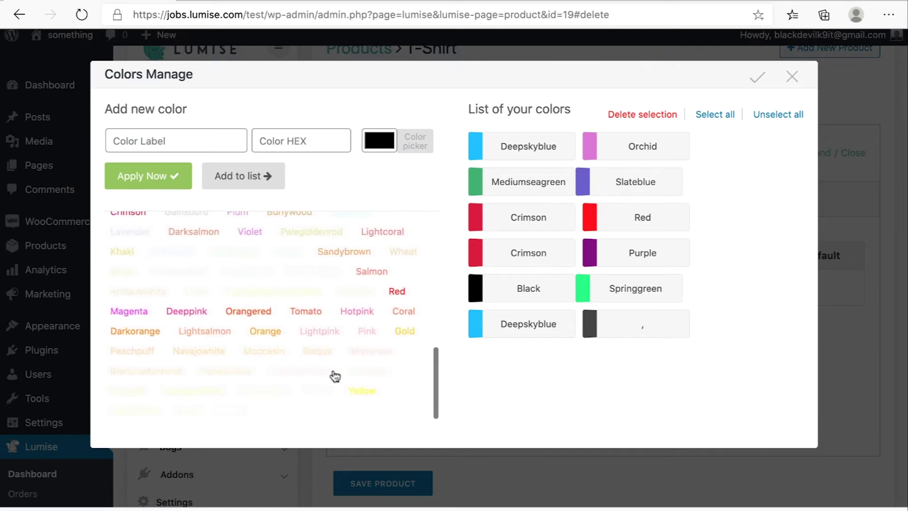
{"action": "scroll", "coordinate": [310, 277], "scroll_direction": "up", "scroll_amount": 5}
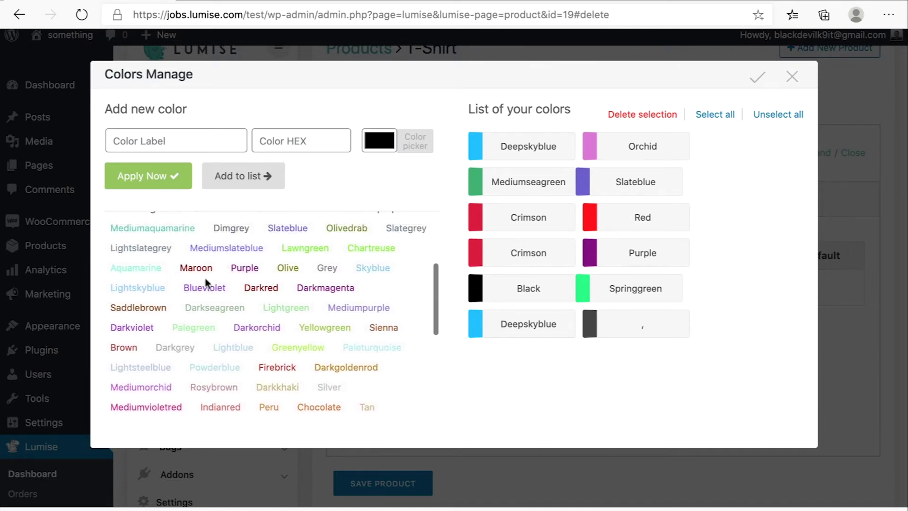
{"action": "left_click_drag", "start_coordinate": [189, 289], "coordinate": [476, 203]}
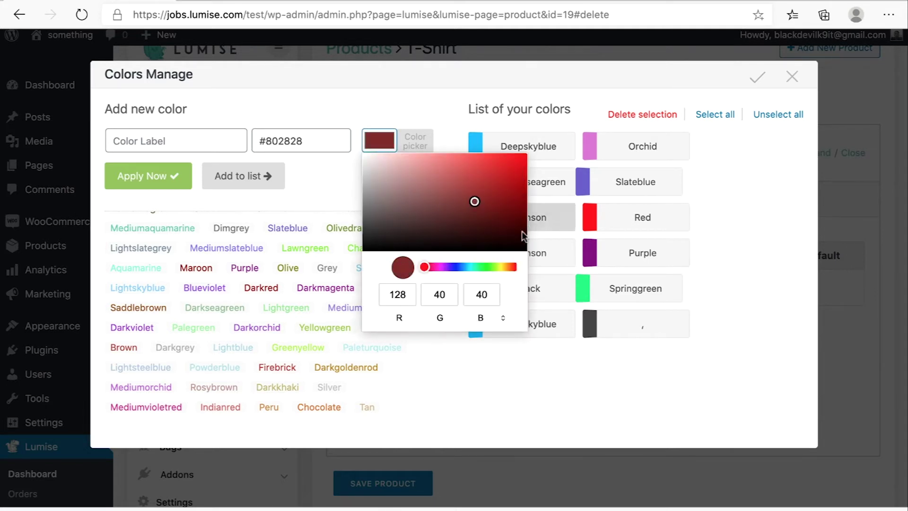
{"action": "left_click_drag", "start_coordinate": [453, 266], "coordinate": [488, 268]}
{"action": "left_click_drag", "start_coordinate": [501, 189], "coordinate": [517, 146]}
{"action": "left_click", "coordinate": [310, 104]}
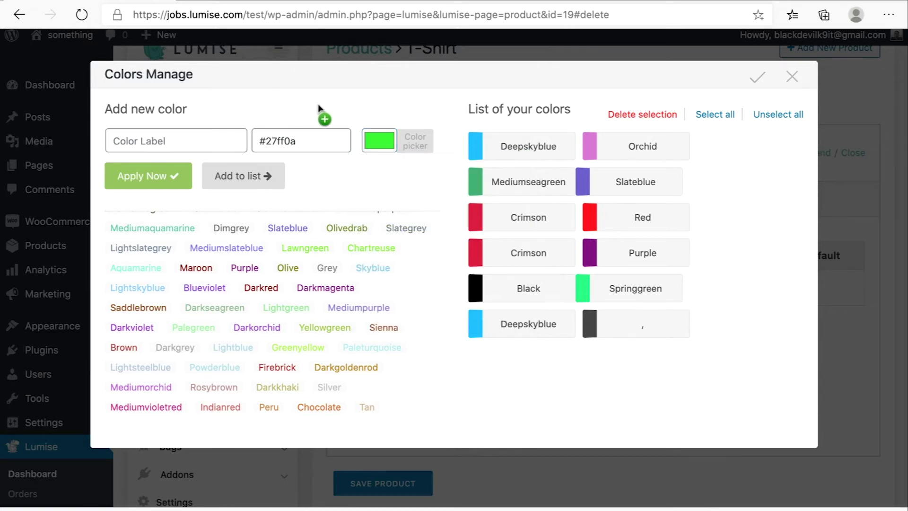
{"action": "left_click", "coordinate": [228, 166]}
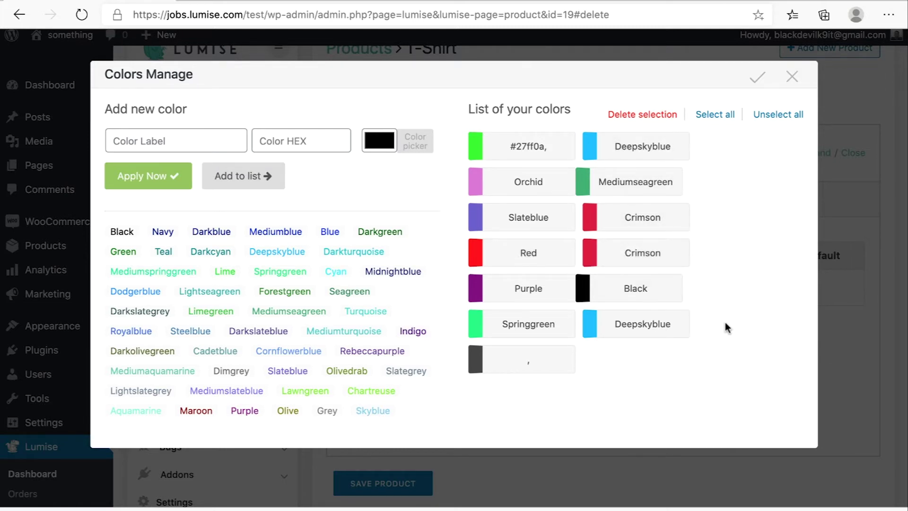
Apply Red and Black to the Color attribute and give red a price of 10.
{"action": "left_click", "coordinate": [488, 259]}
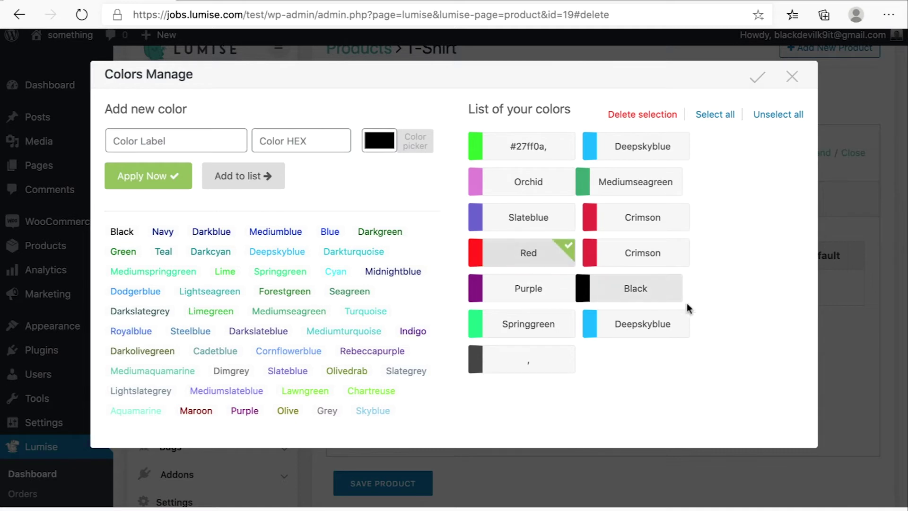
{"action": "left_click", "coordinate": [641, 284]}
{"action": "left_click", "coordinate": [758, 79]}
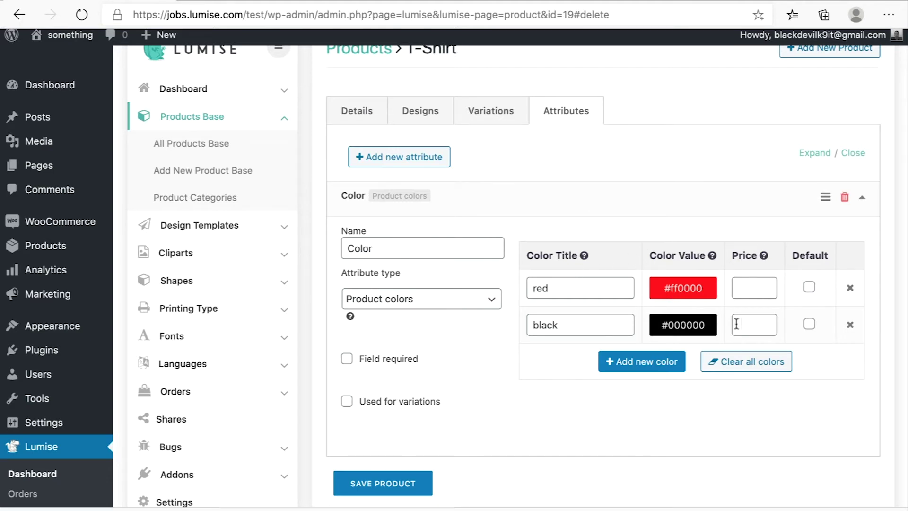
{"action": "left_click", "coordinate": [763, 290]}
{"action": "scroll", "coordinate": [568, 475], "scroll_direction": "down", "scroll_amount": 1}
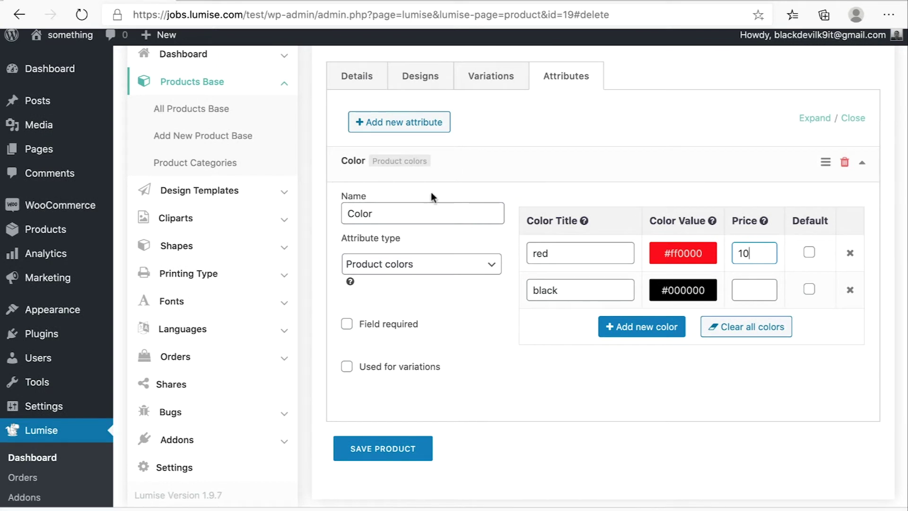
Add a new attribute named 'Size' with the Drop down attribute type.
{"action": "left_click", "coordinate": [407, 129]}
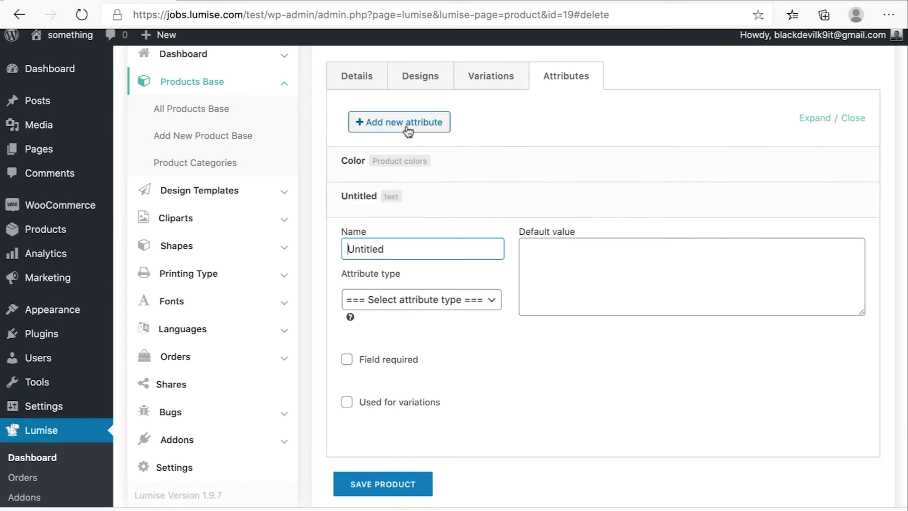
{"action": "double_click", "coordinate": [380, 251]}
{"action": "type", "text": "Size"}
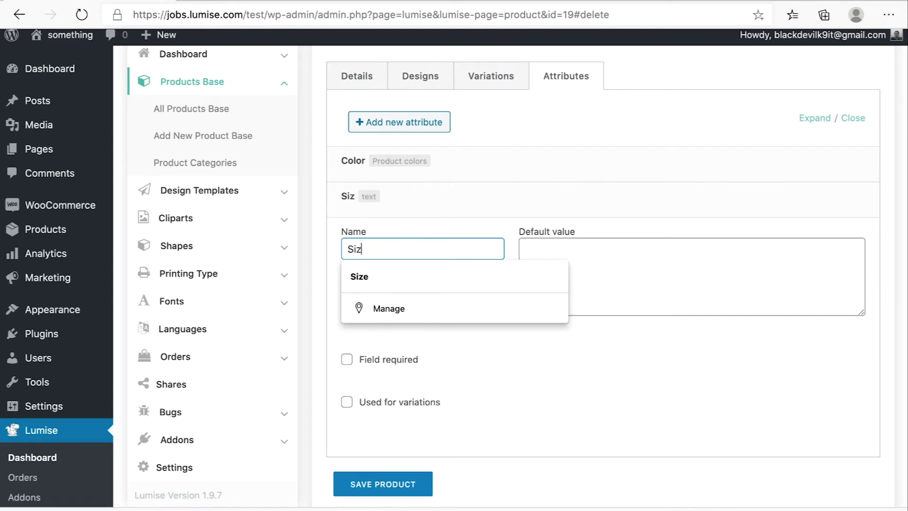
{"action": "left_click", "coordinate": [377, 272]}
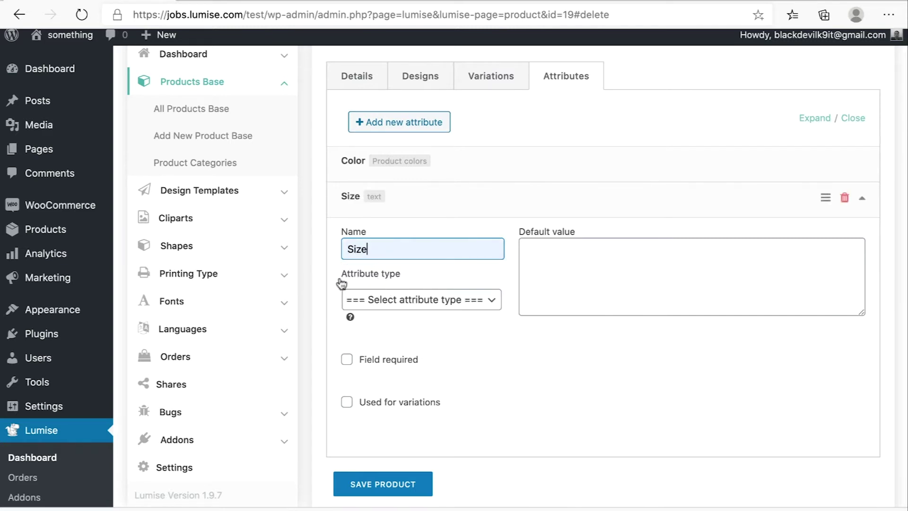
{"action": "left_click", "coordinate": [399, 300]}
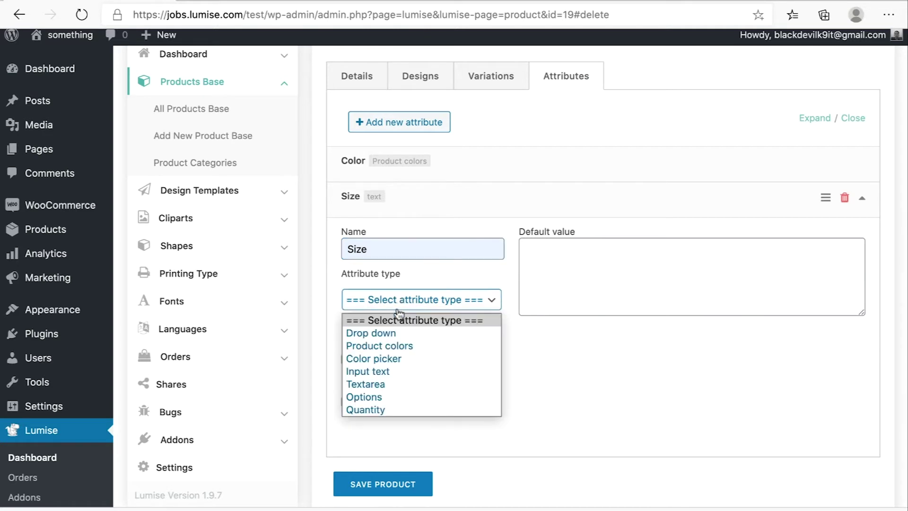
{"action": "left_click", "coordinate": [380, 335]}
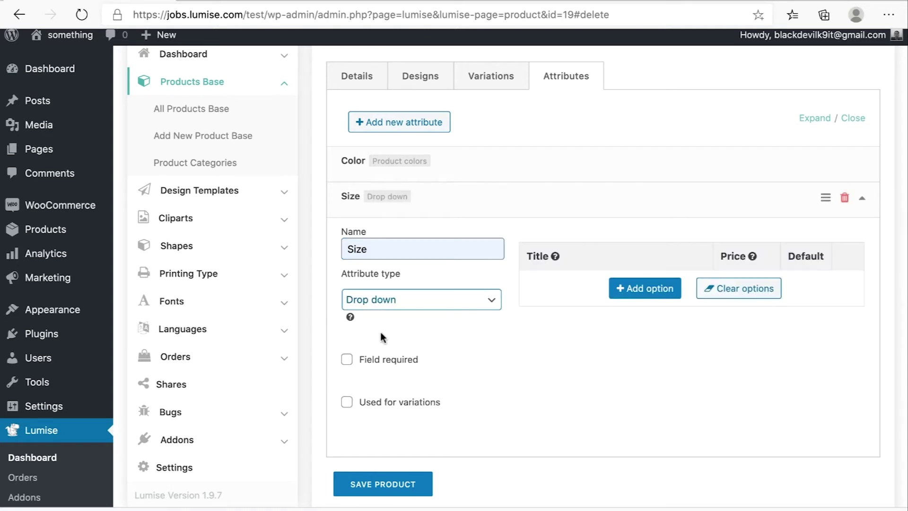
Give Size the options Large and Medium, then save the product.
{"action": "left_click", "coordinate": [643, 294]}
{"action": "left_click", "coordinate": [576, 260]}
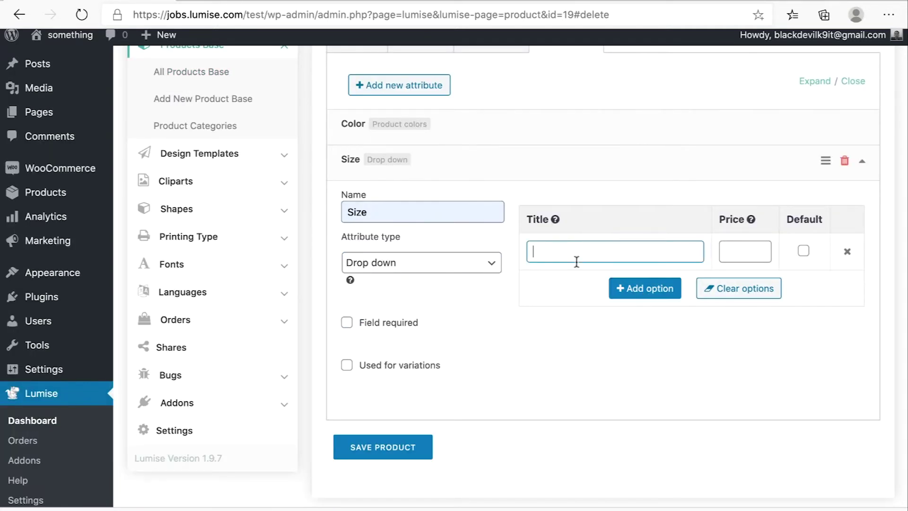
{"action": "type", "text": "Large"}
{"action": "left_click", "coordinate": [648, 290]}
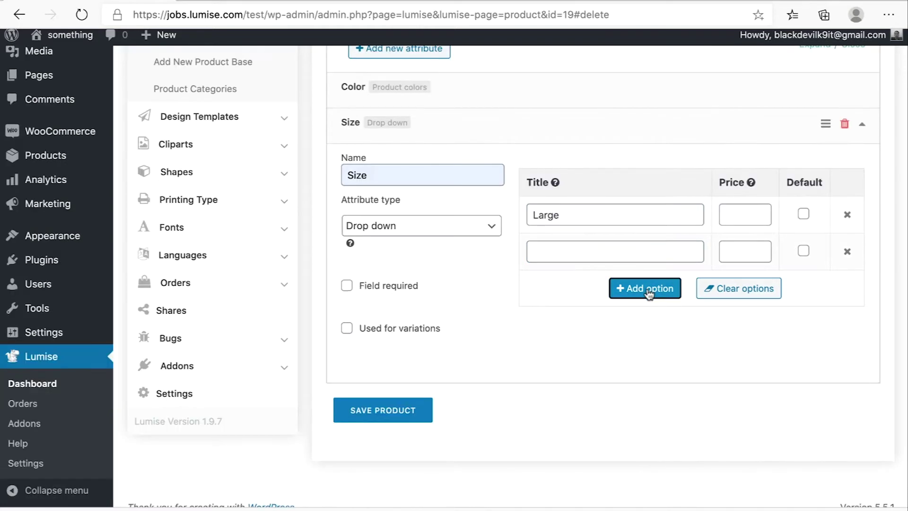
{"action": "left_click", "coordinate": [589, 249]}
{"action": "type", "text": "Medium"}
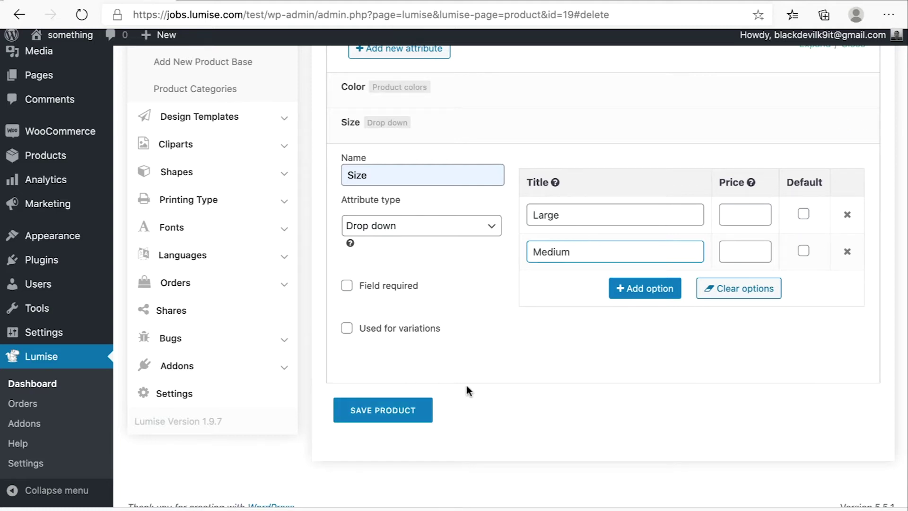
{"action": "left_click", "coordinate": [403, 411]}
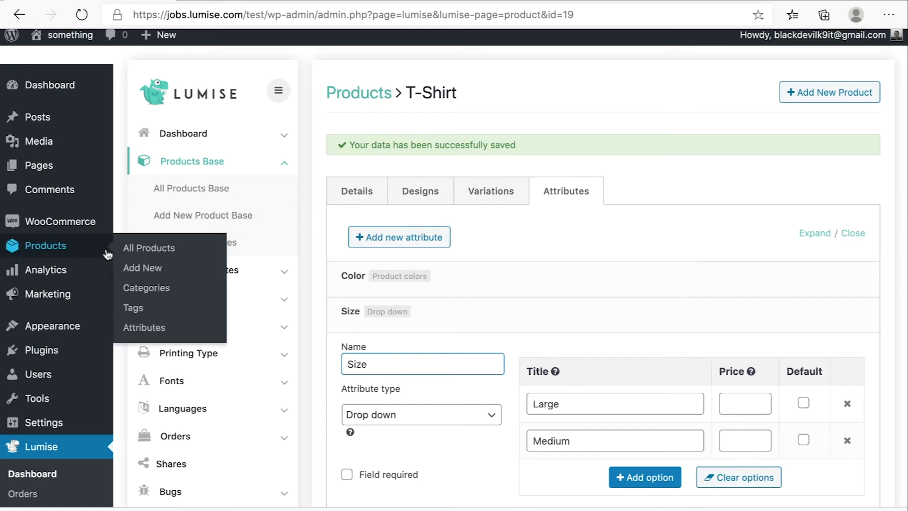
Start a new WooCommerce product titled "Men's t-shirt".
{"action": "mouse_move", "coordinate": [69, 248]}
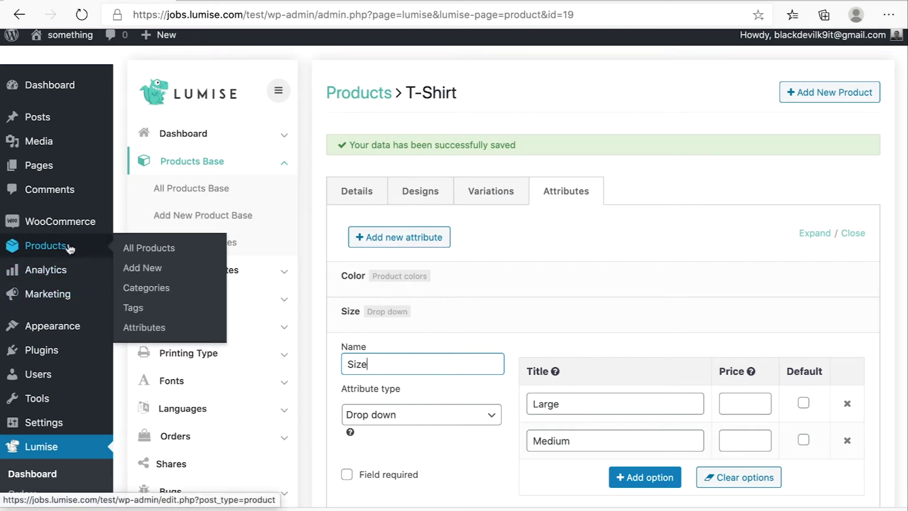
{"action": "left_click", "coordinate": [69, 247]}
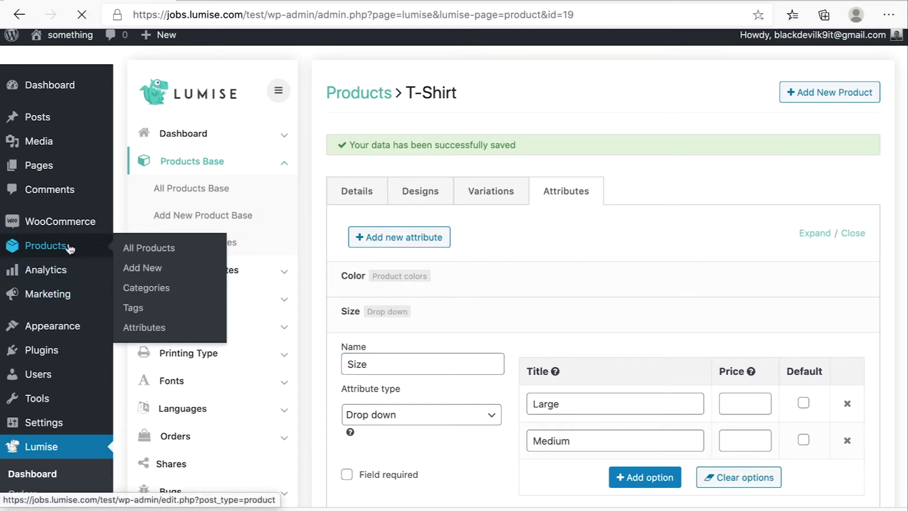
{"action": "left_click", "coordinate": [150, 268]}
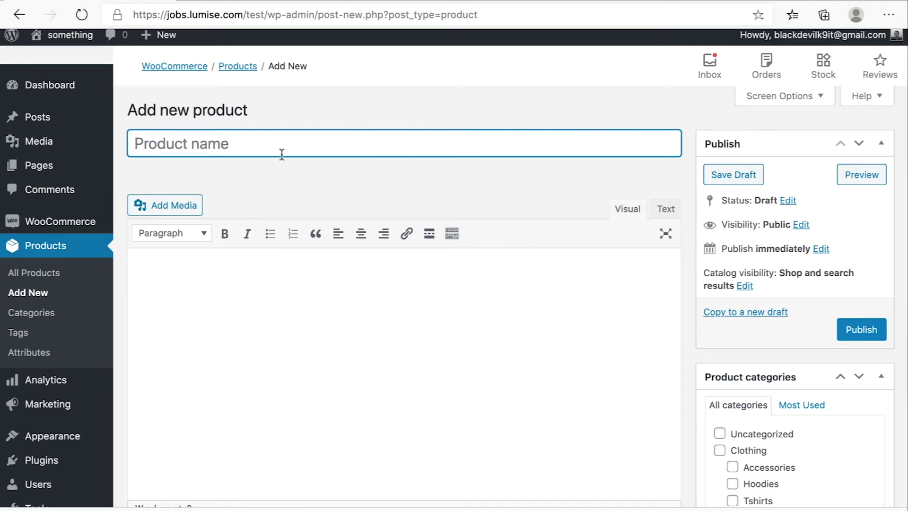
{"action": "type", "text": "Men"}
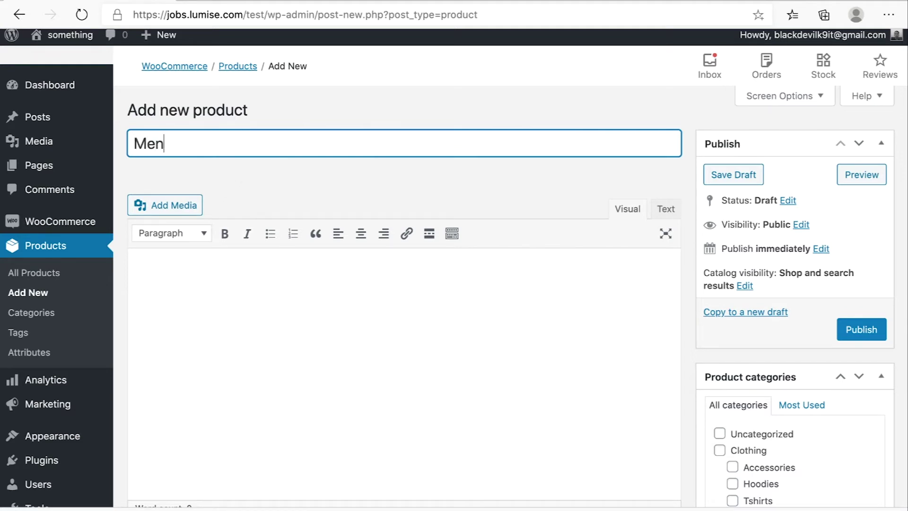
{"action": "type", "text": "'s t-shirt"}
{"action": "left_click", "coordinate": [462, 195]}
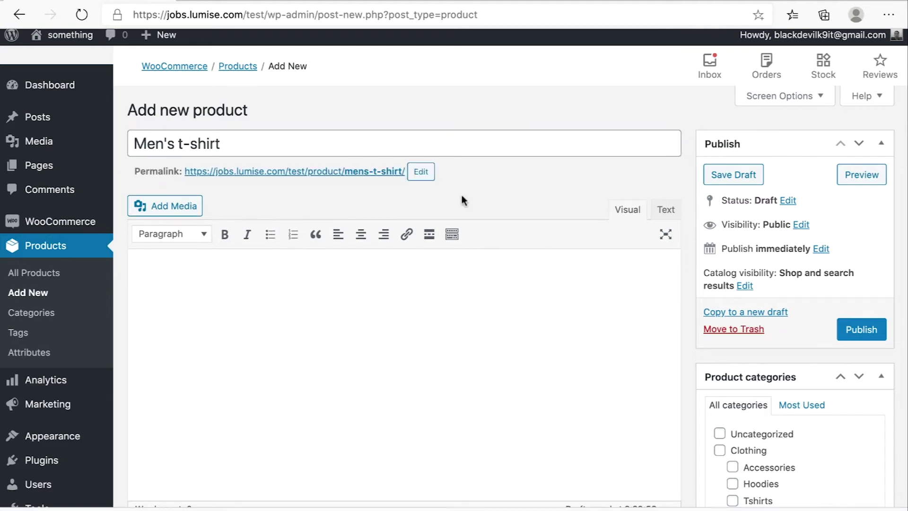
Keep it a Simple product with regular price 100 and sale price 40.
{"action": "scroll", "coordinate": [462, 195], "scroll_direction": "down", "scroll_amount": 6}
{"action": "scroll", "coordinate": [462, 195], "scroll_direction": "down", "scroll_amount": 5}
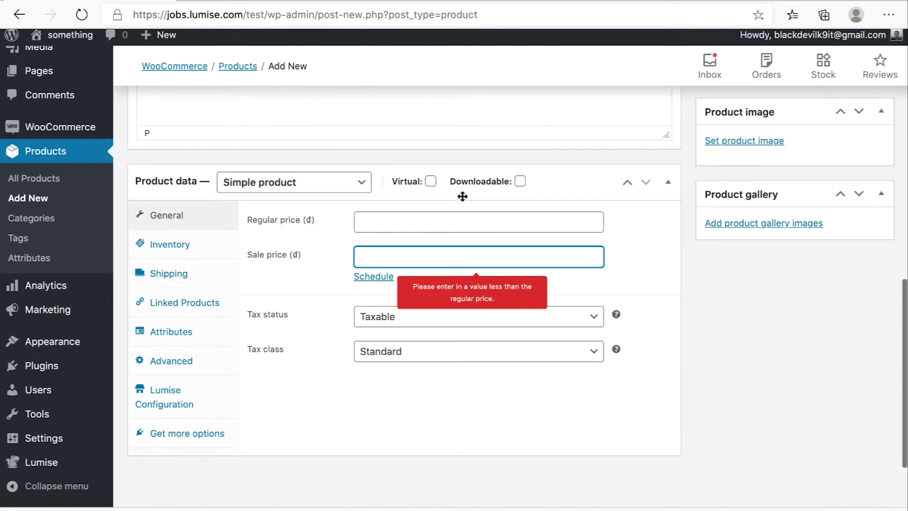
{"action": "left_click", "coordinate": [196, 166]}
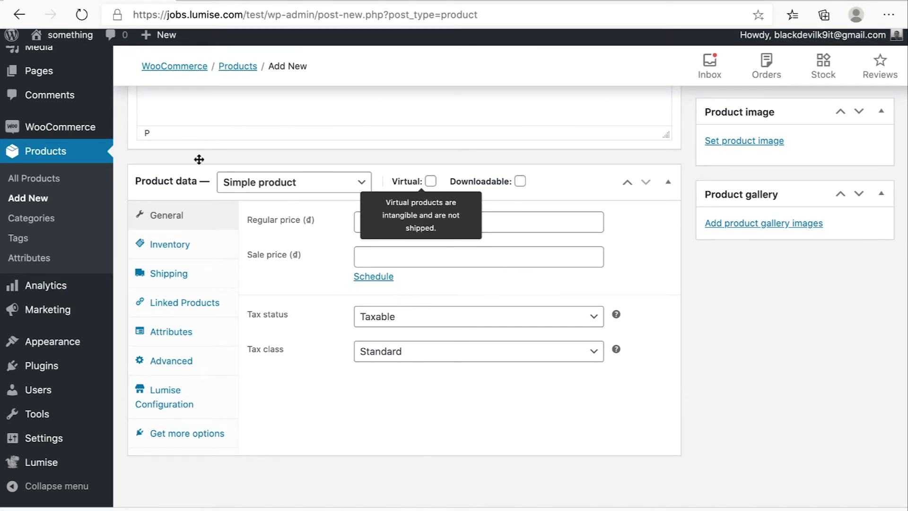
{"action": "left_click", "coordinate": [262, 187]}
{"action": "left_click", "coordinate": [265, 222]}
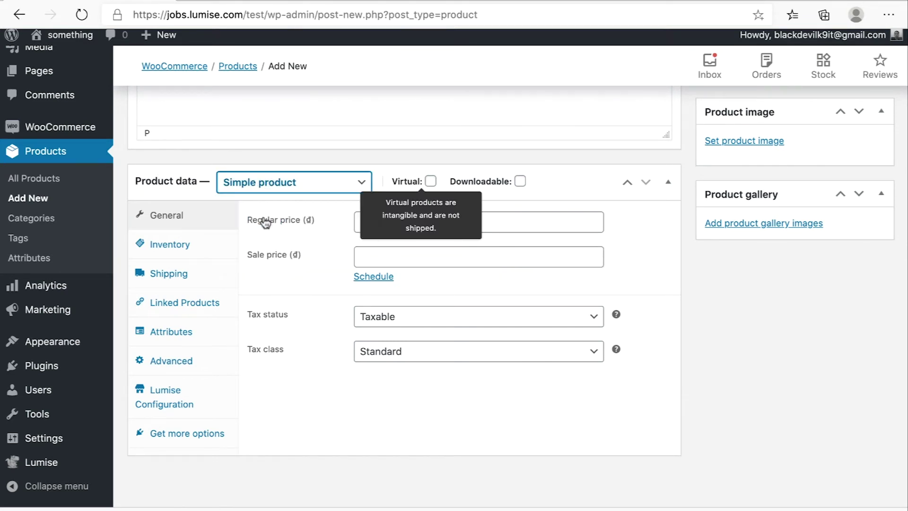
{"action": "left_click", "coordinate": [289, 185]}
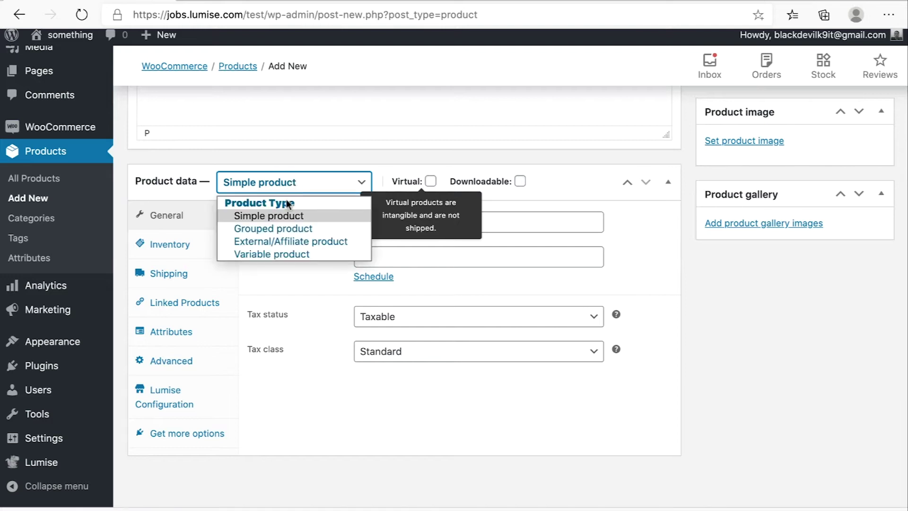
{"action": "left_click", "coordinate": [316, 188]}
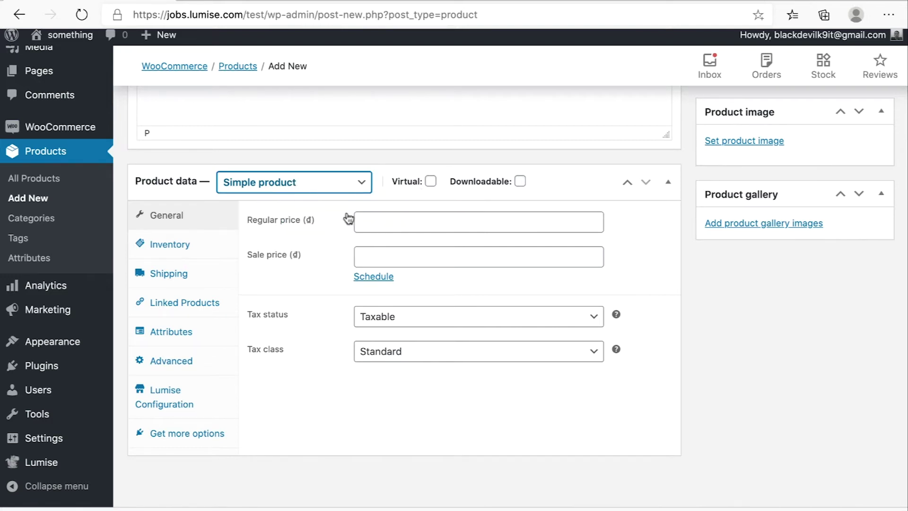
{"action": "left_click", "coordinate": [389, 219]}
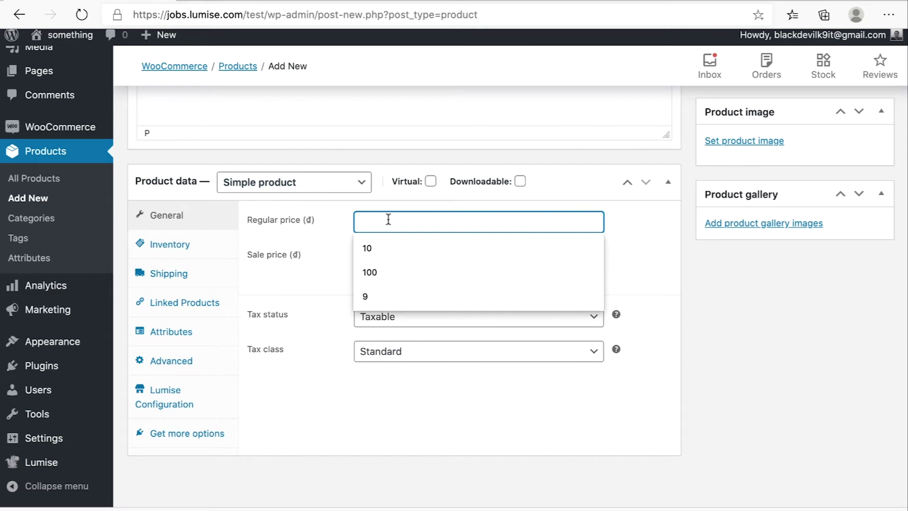
{"action": "type", "text": "100"}
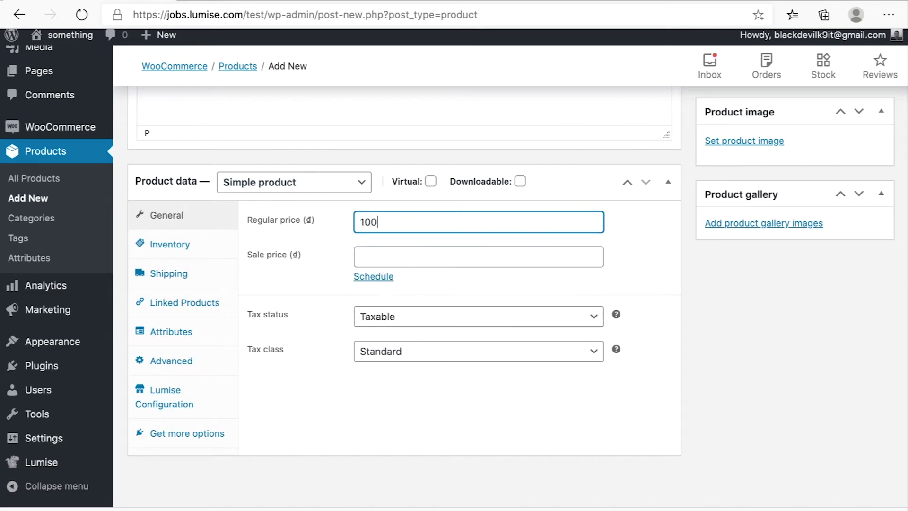
{"action": "left_click", "coordinate": [407, 265]}
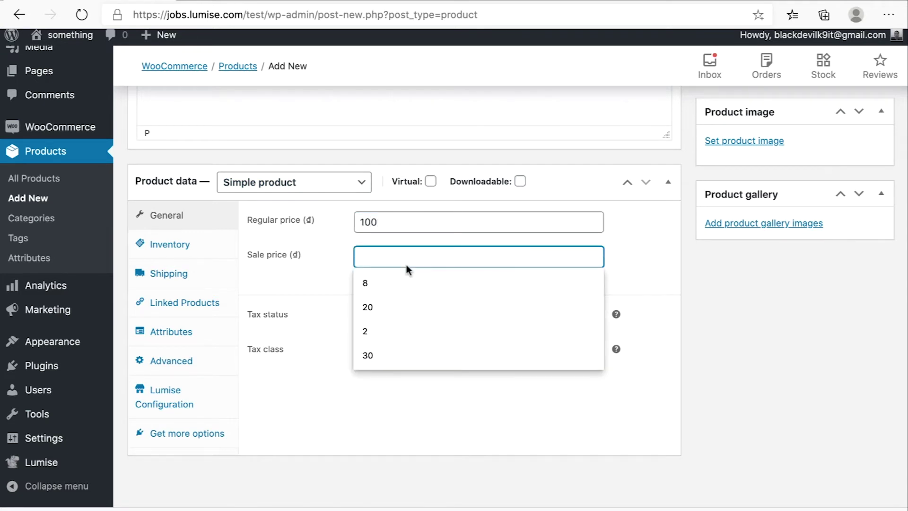
{"action": "type", "text": "40"}
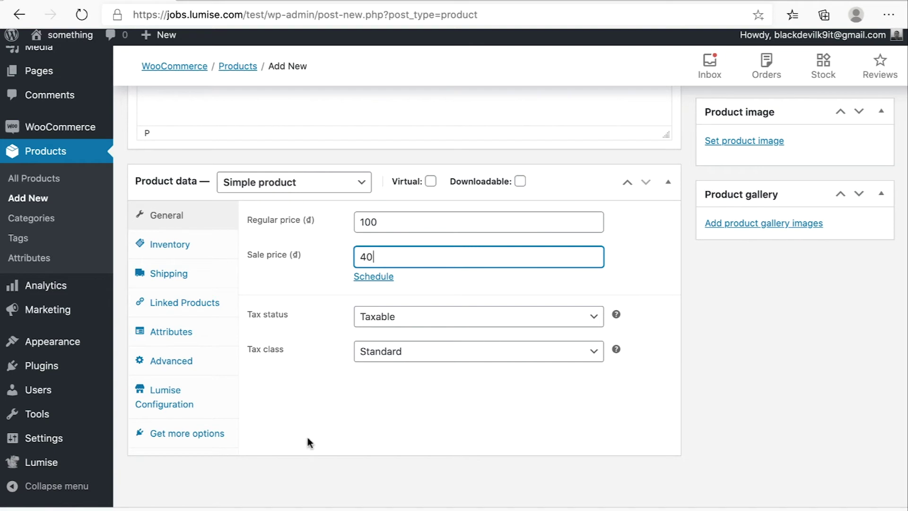
Set Hide cart button to YES in the product's Lumise Configuration, keeping Allow customize on.
{"action": "left_click", "coordinate": [154, 403]}
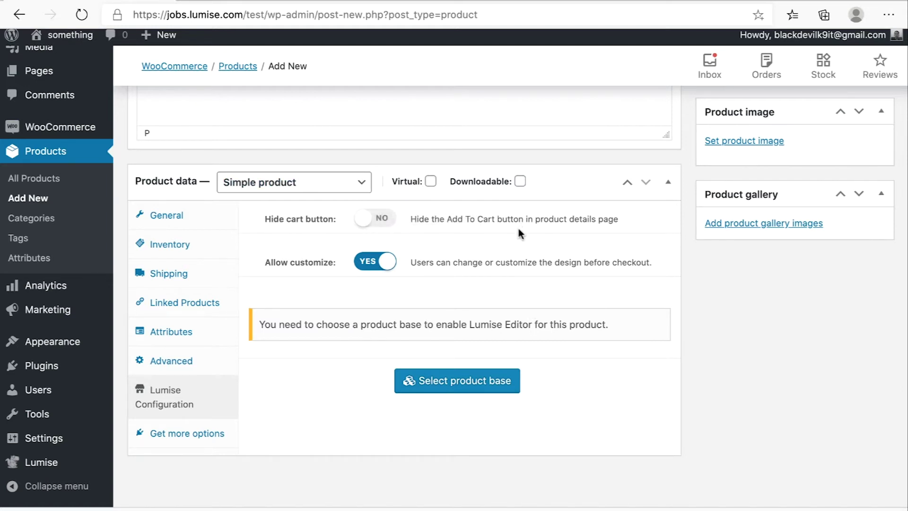
{"action": "left_click", "coordinate": [389, 226]}
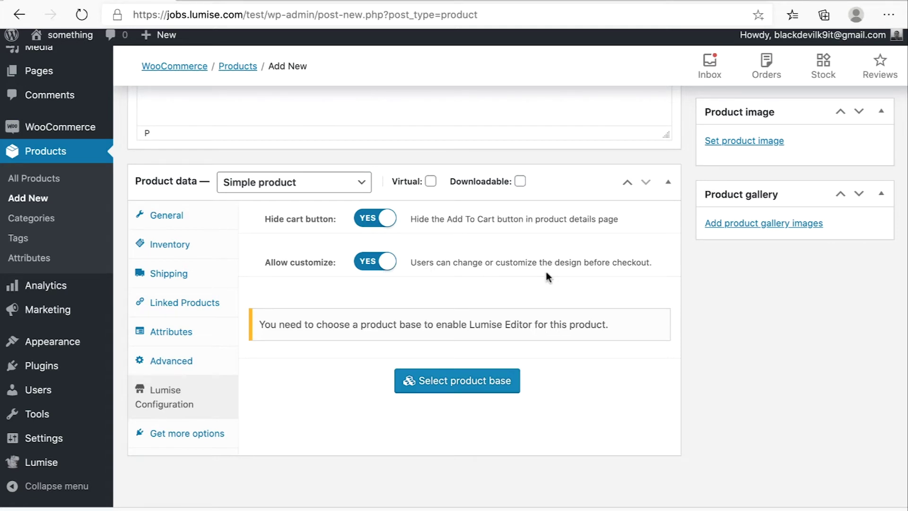
Attach the red T-Shirt from page 2 of the product bases as the Lumise product base.
{"action": "left_click", "coordinate": [458, 389]}
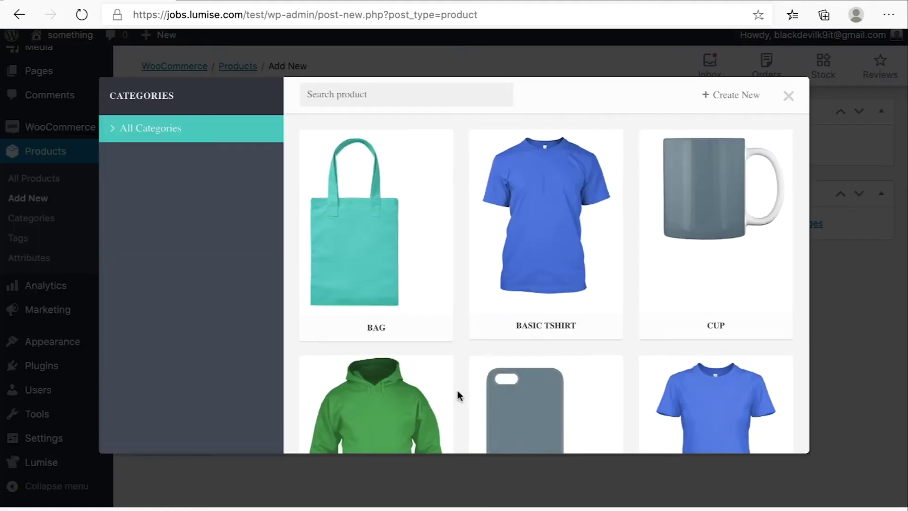
{"action": "scroll", "coordinate": [458, 390], "scroll_direction": "down", "scroll_amount": 10}
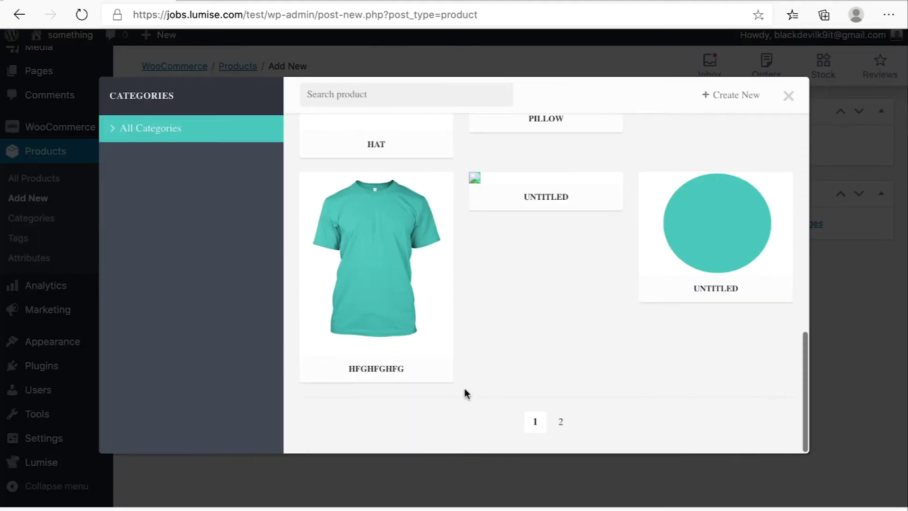
{"action": "left_click", "coordinate": [564, 422]}
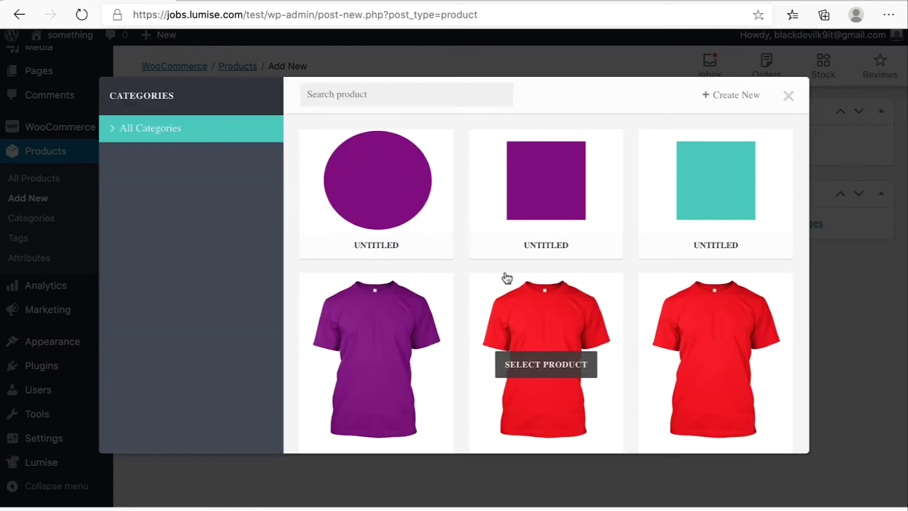
{"action": "left_click", "coordinate": [549, 365]}
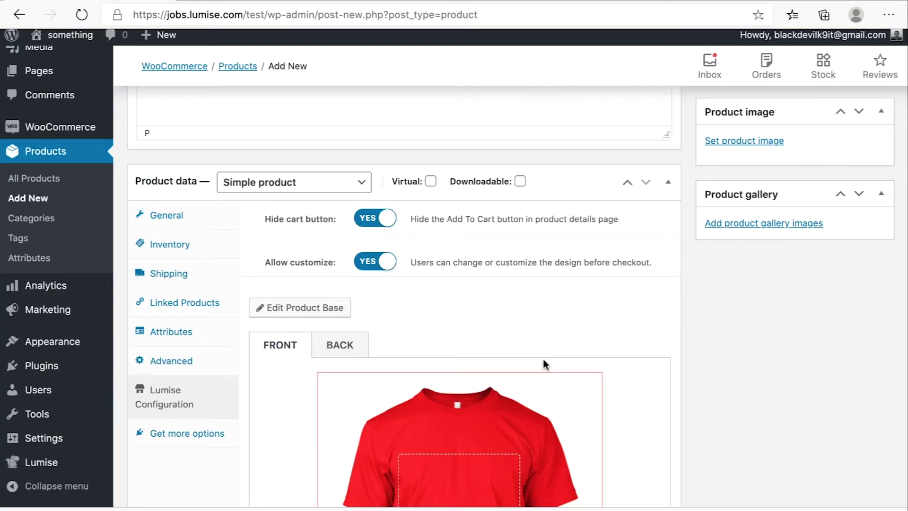
{"action": "scroll", "coordinate": [543, 359], "scroll_direction": "down", "scroll_amount": 5}
{"action": "scroll", "coordinate": [325, 426], "scroll_direction": "up", "scroll_amount": 5}
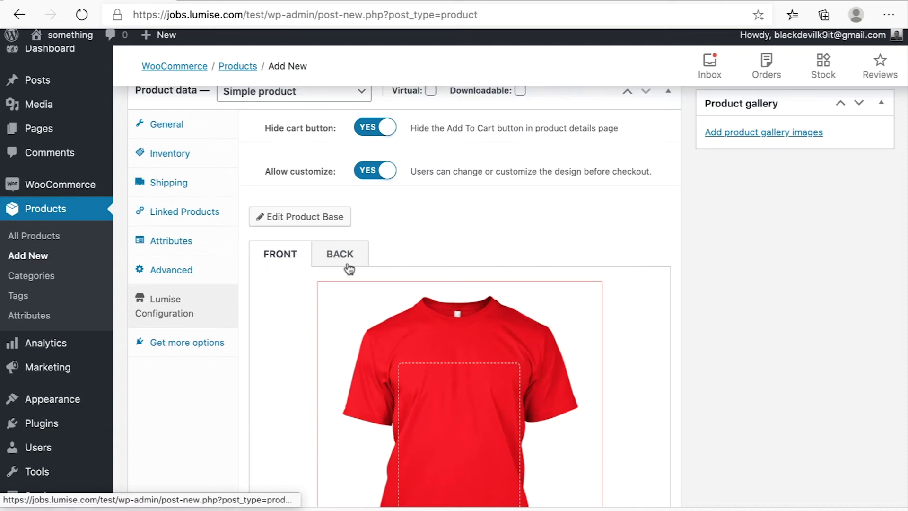
{"action": "scroll", "coordinate": [306, 334], "scroll_direction": "down", "scroll_amount": 3}
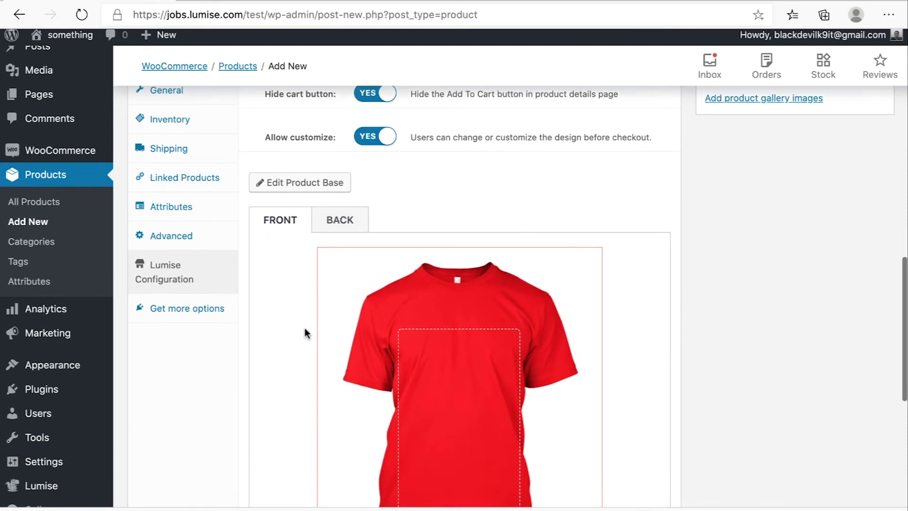
{"action": "scroll", "coordinate": [307, 333], "scroll_direction": "up", "scroll_amount": 4}
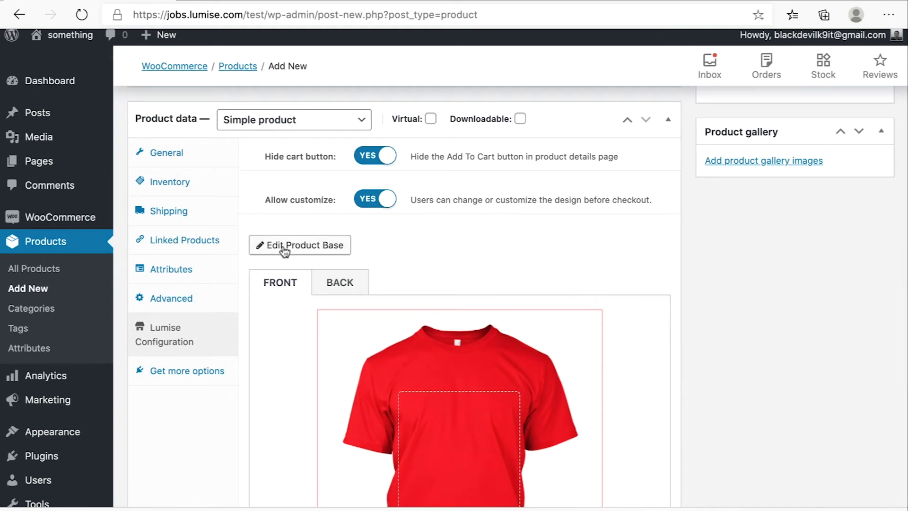
Review the red shirt base's variations and designs, then begin setting the product image.
{"action": "left_click", "coordinate": [314, 250]}
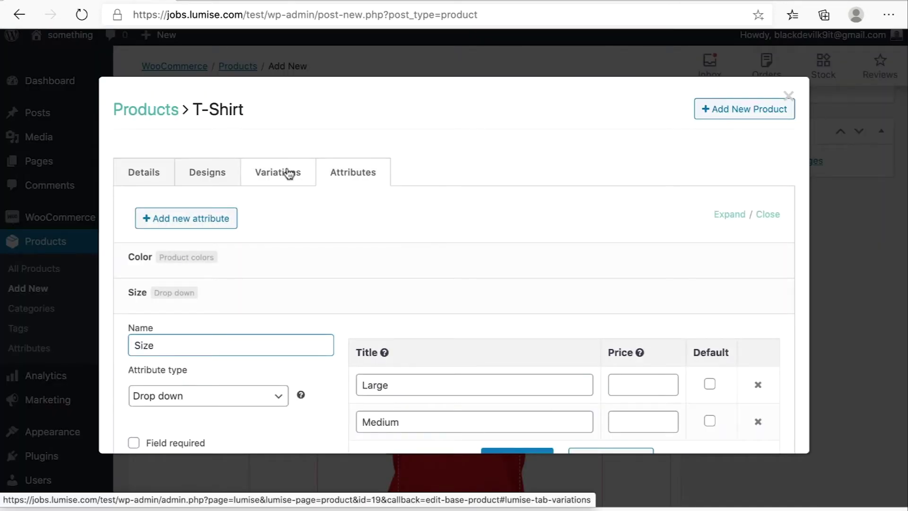
{"action": "left_click", "coordinate": [288, 172]}
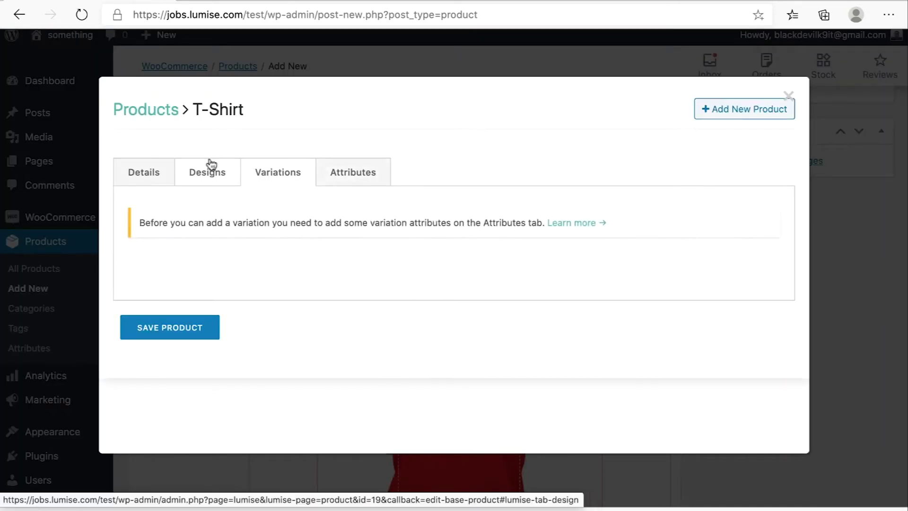
{"action": "left_click", "coordinate": [212, 166]}
{"action": "left_click", "coordinate": [788, 94]}
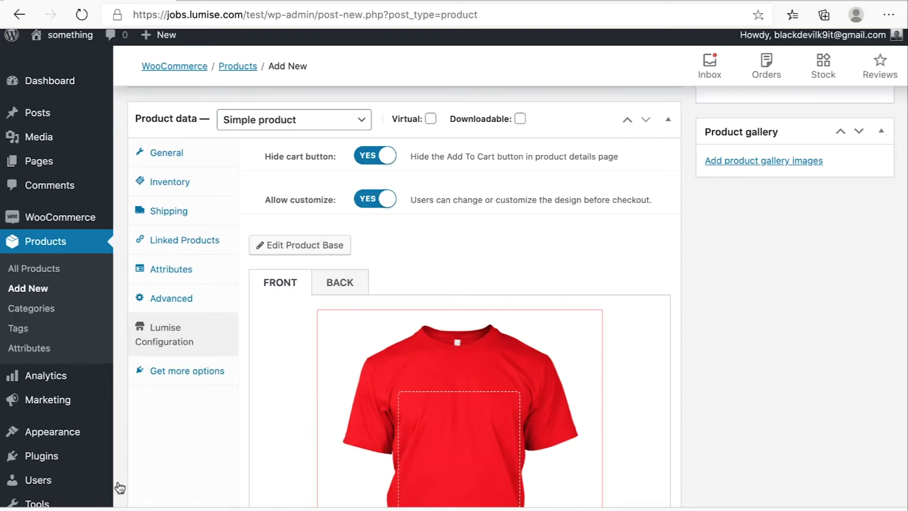
{"action": "scroll", "coordinate": [119, 488], "scroll_direction": "down", "scroll_amount": 4}
{"action": "scroll", "coordinate": [257, 277], "scroll_direction": "up", "scroll_amount": 5}
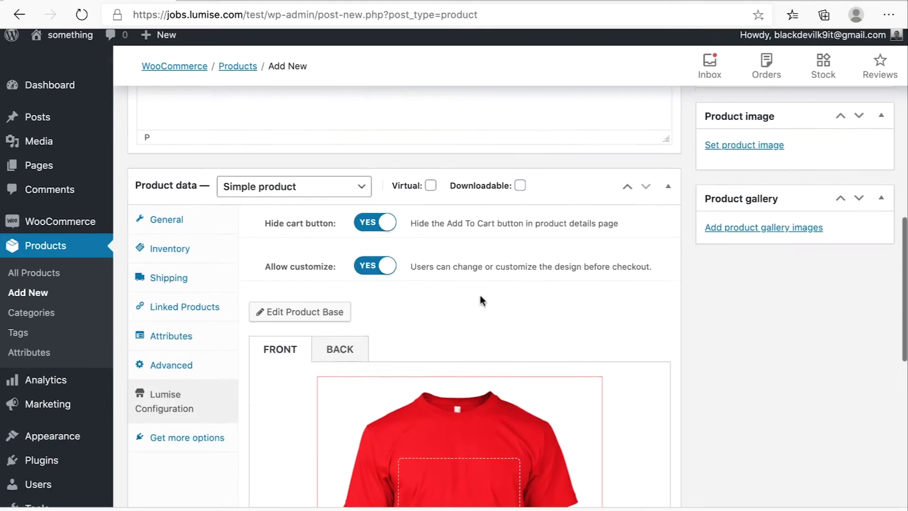
{"action": "scroll", "coordinate": [481, 301], "scroll_direction": "up", "scroll_amount": 1}
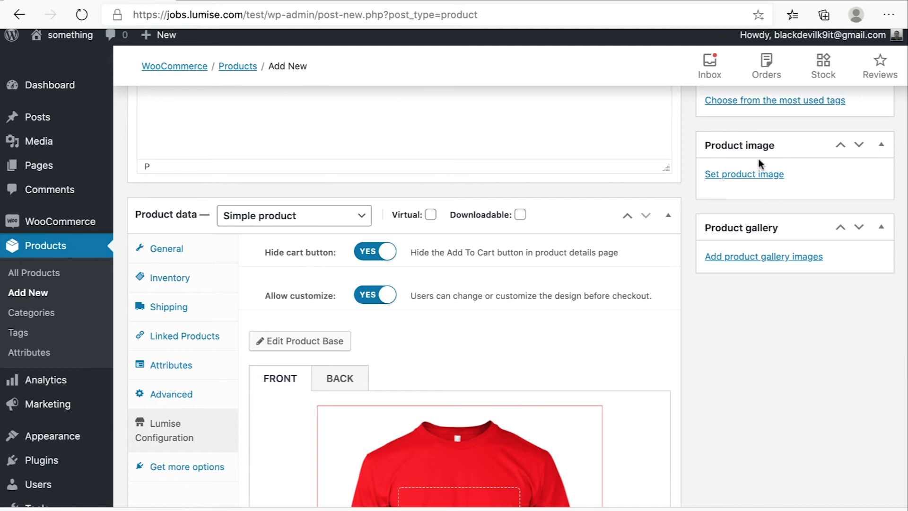
{"action": "left_click", "coordinate": [756, 173]}
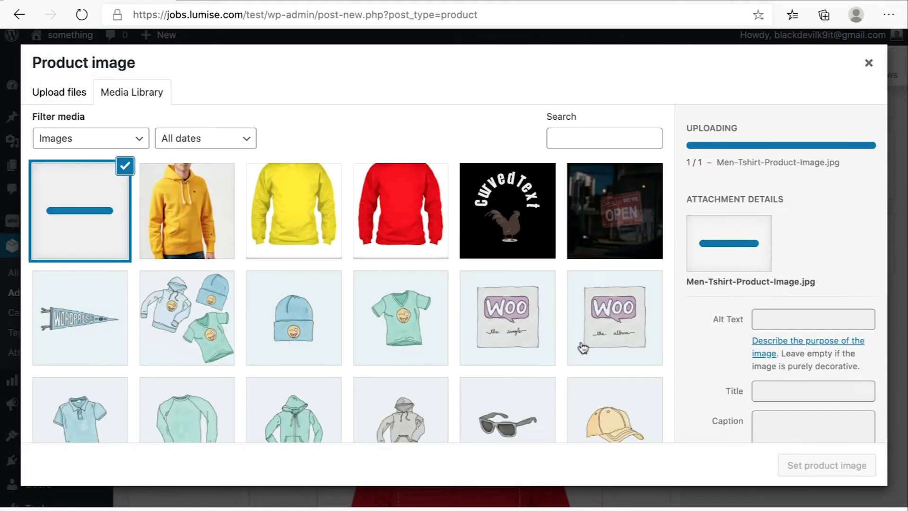
Set the uploaded Men-Tshirt-Product-Image.jpg as the product image and publish the Men's t-shirt.
{"action": "left_click", "coordinate": [842, 467]}
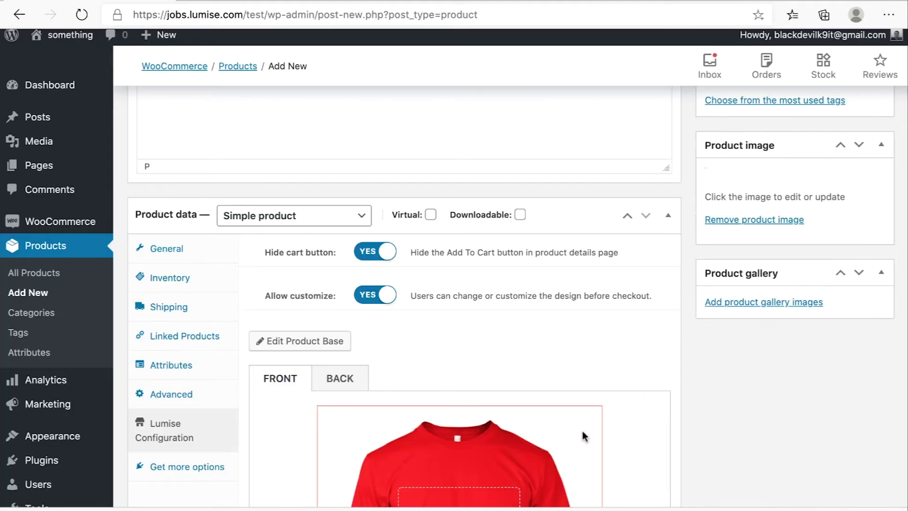
{"action": "scroll", "coordinate": [583, 430], "scroll_direction": "up", "scroll_amount": 5}
{"action": "scroll", "coordinate": [583, 430], "scroll_direction": "down", "scroll_amount": 10}
{"action": "scroll", "coordinate": [582, 431], "scroll_direction": "up", "scroll_amount": 15}
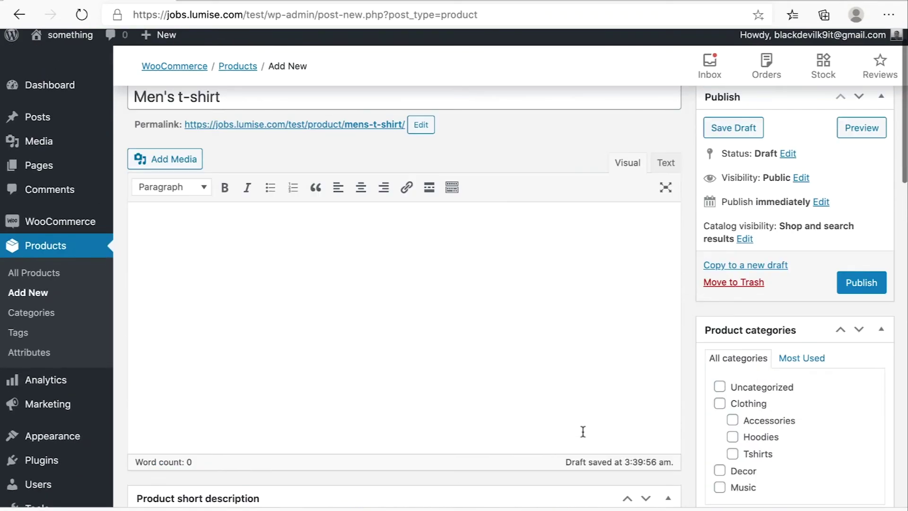
{"action": "left_click", "coordinate": [855, 282]}
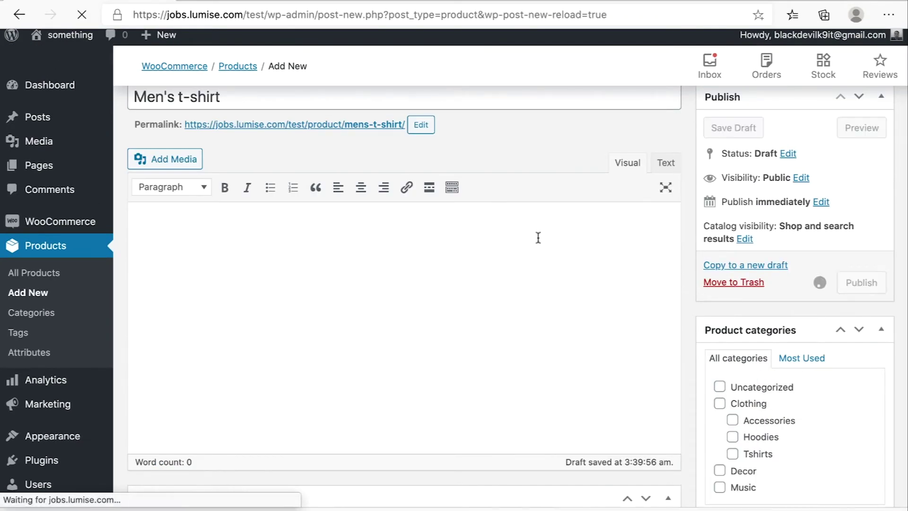
View the product's storefront page and check the 100,0₫ original and 40,0₫ sale prices.
{"action": "left_click", "coordinate": [263, 182]}
{"action": "right_click", "coordinate": [264, 179]}
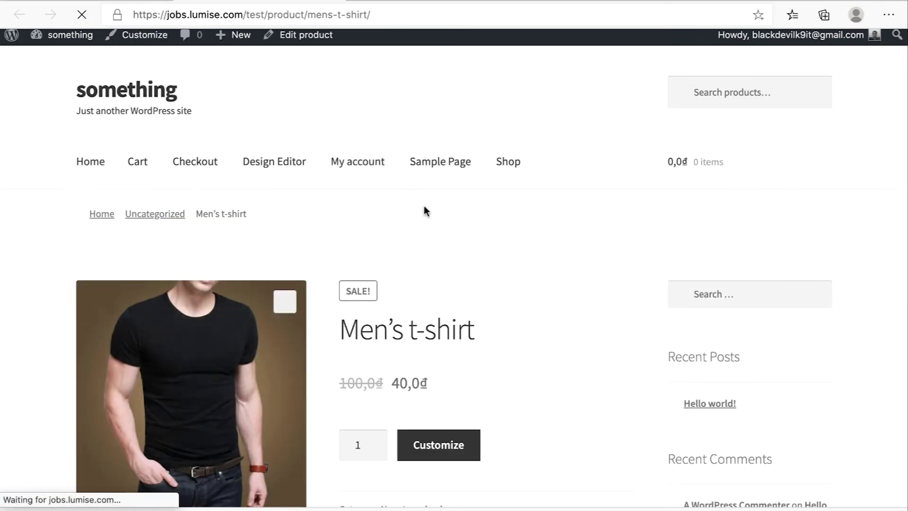
{"action": "scroll", "coordinate": [471, 260], "scroll_direction": "down", "scroll_amount": 1}
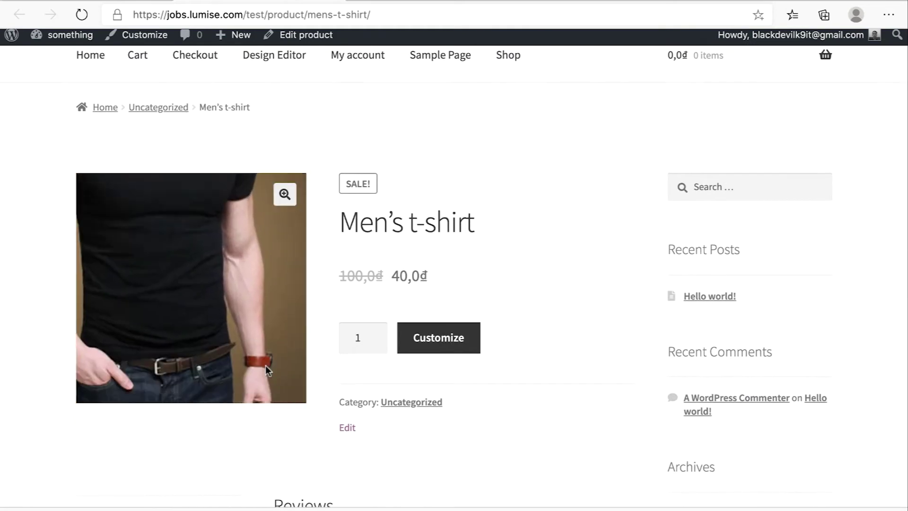
{"action": "left_click_drag", "start_coordinate": [348, 276], "coordinate": [394, 276]}
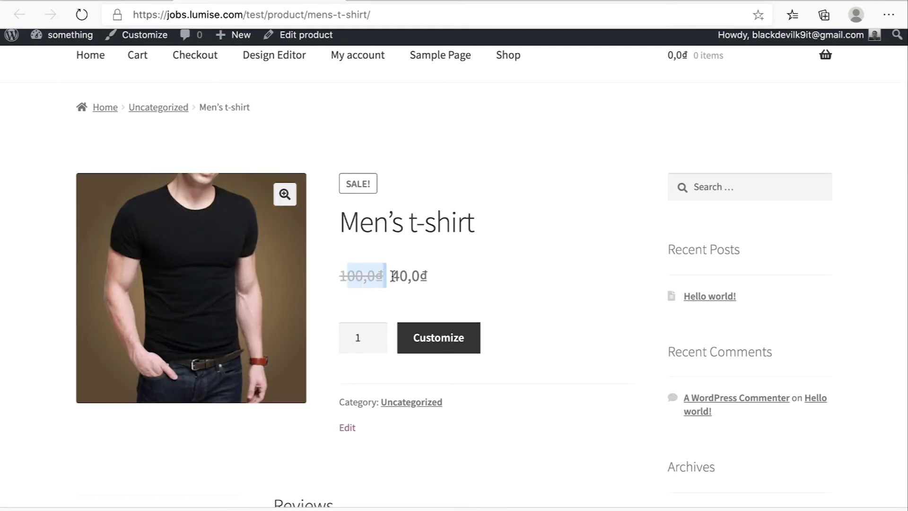
{"action": "left_click", "coordinate": [354, 276]}
{"action": "scroll", "coordinate": [354, 274], "scroll_direction": "down", "scroll_amount": 1}
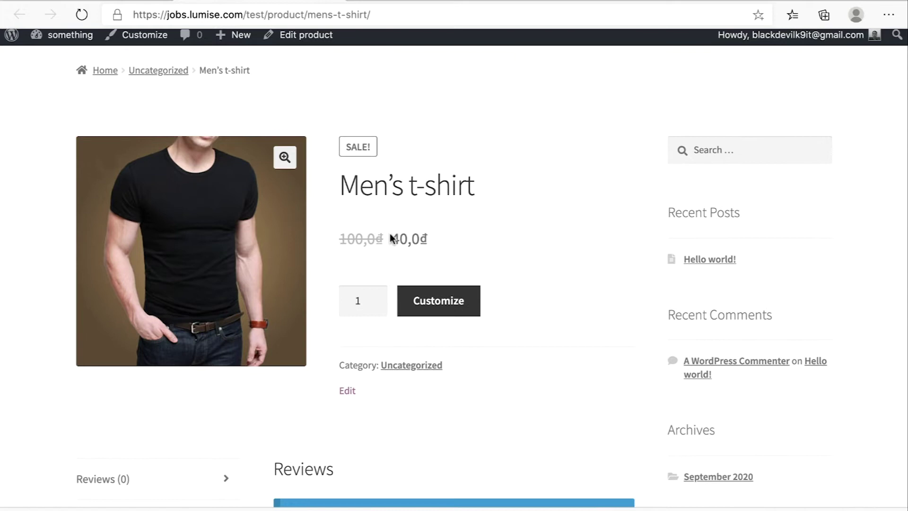
{"action": "left_click_drag", "start_coordinate": [391, 238], "coordinate": [411, 239]}
{"action": "left_click", "coordinate": [405, 239]}
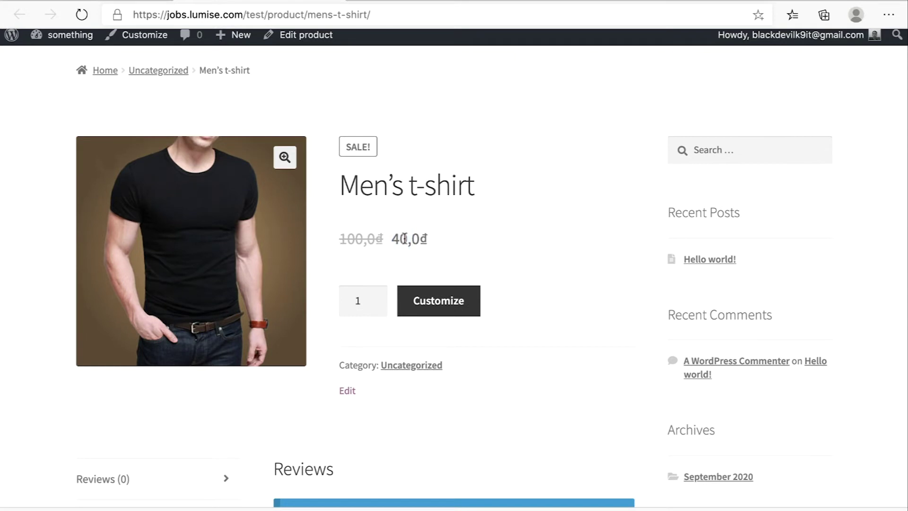
In the Lumise editor, make the T-shirt black in size Medium.
{"action": "left_click", "coordinate": [440, 305]}
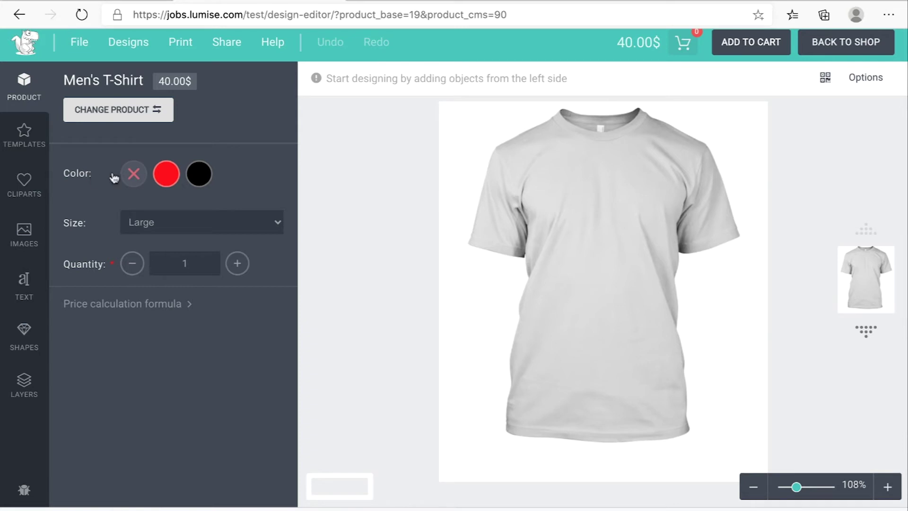
{"action": "left_click", "coordinate": [167, 173]}
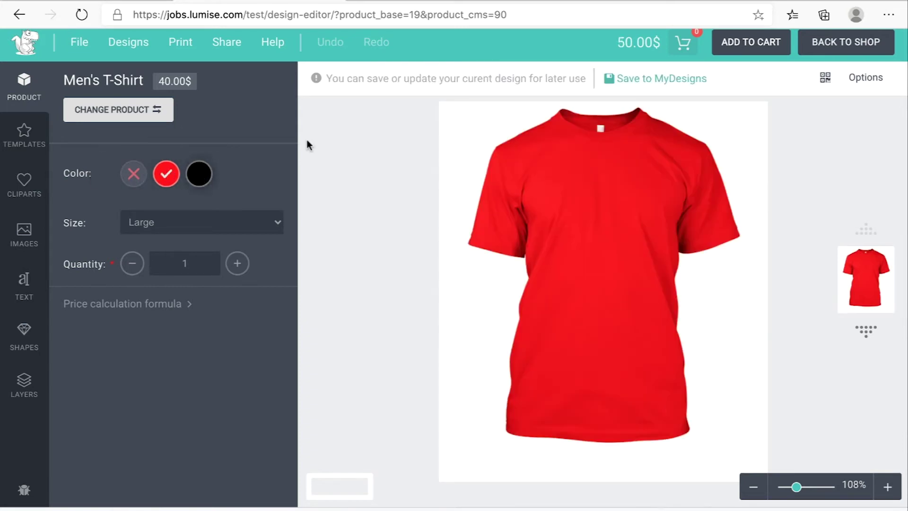
{"action": "left_click", "coordinate": [199, 174]}
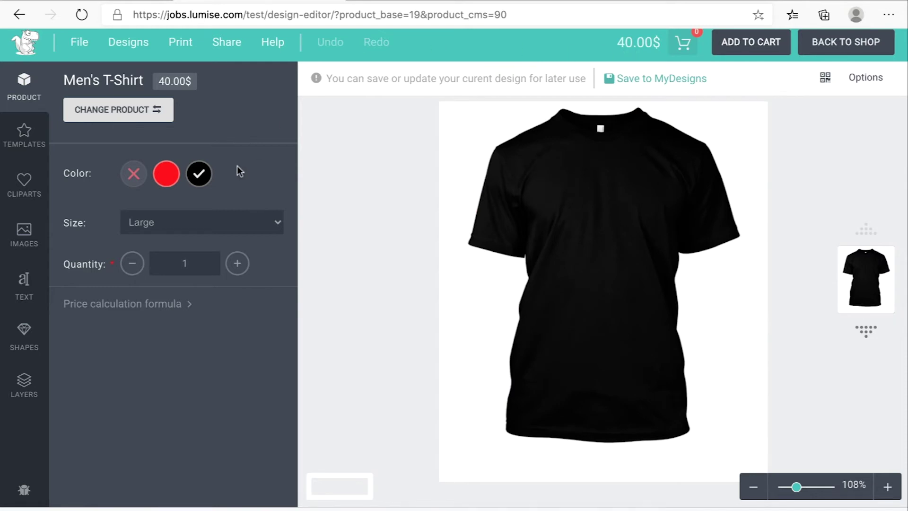
{"action": "left_click", "coordinate": [166, 173]}
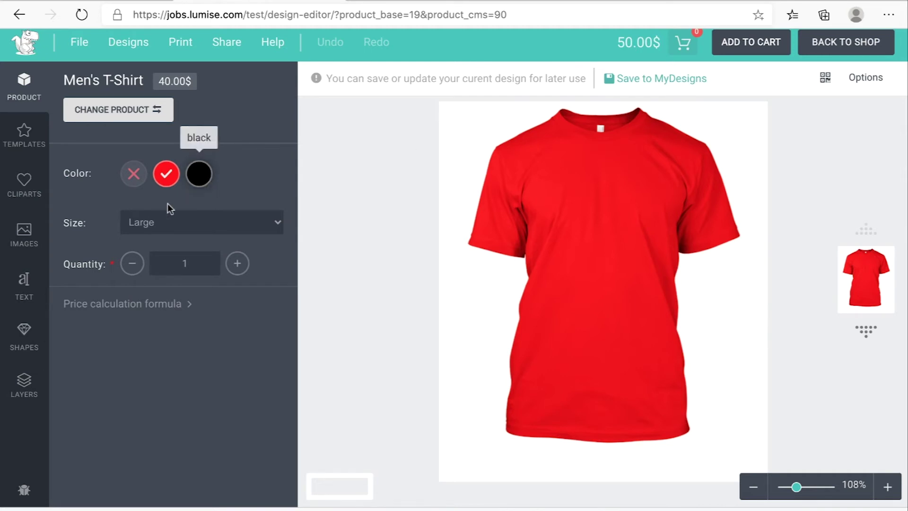
{"action": "left_click", "coordinate": [223, 223]}
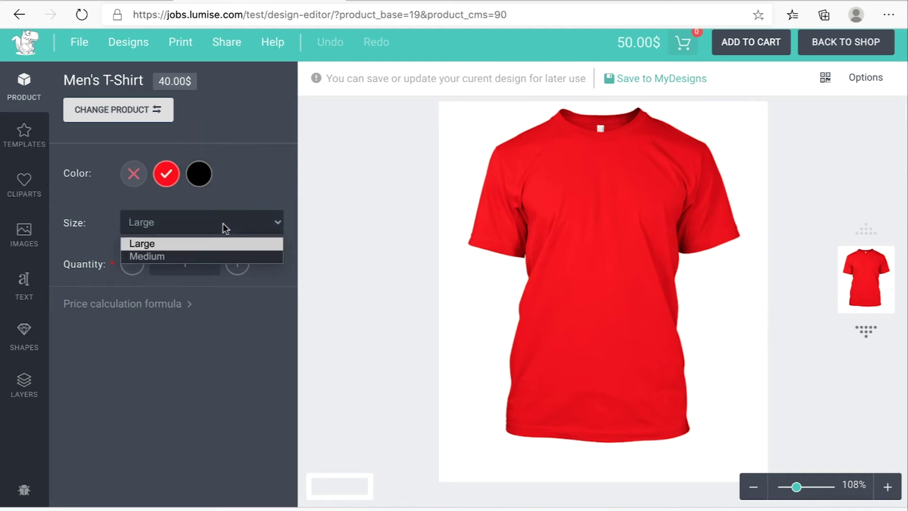
{"action": "left_click", "coordinate": [201, 256]}
{"action": "left_click", "coordinate": [198, 175]}
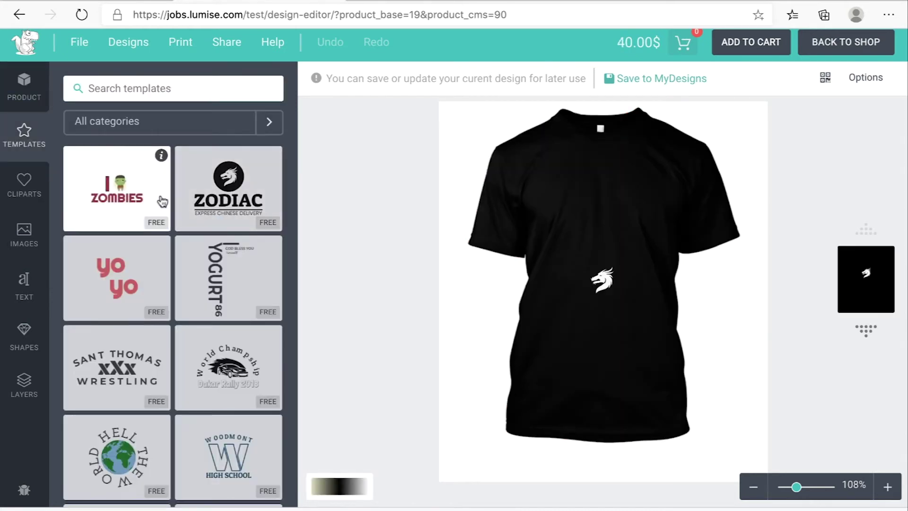
Apply the I ZOMBIES template to the front and add a crow clipart to the back.
{"action": "left_click", "coordinate": [162, 202]}
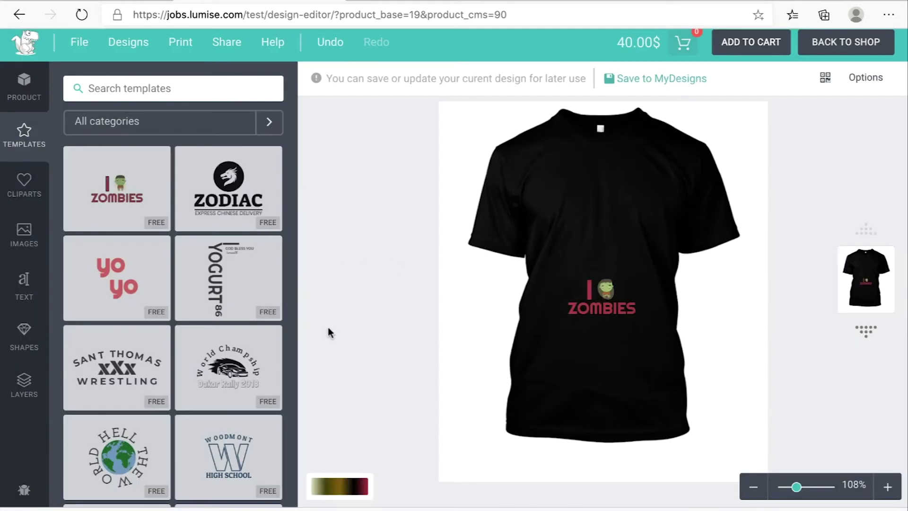
{"action": "left_click", "coordinate": [40, 189]}
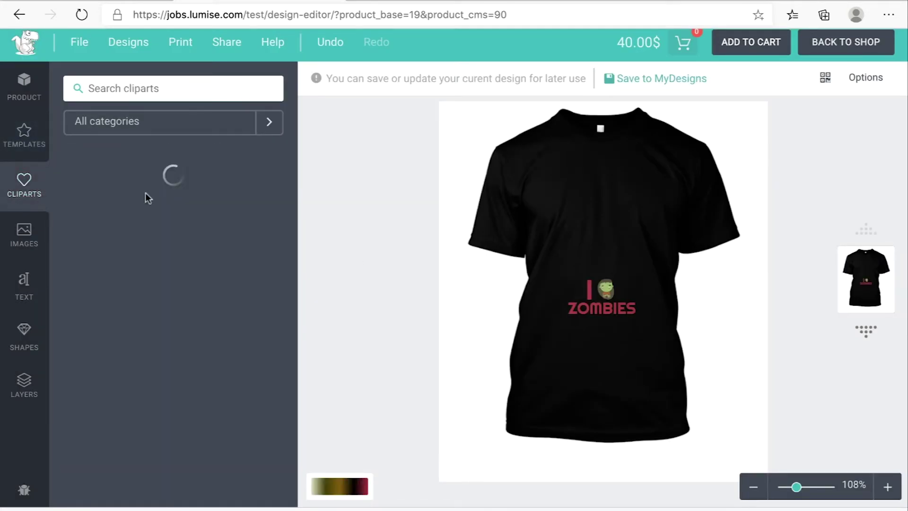
{"action": "left_click", "coordinate": [867, 330]}
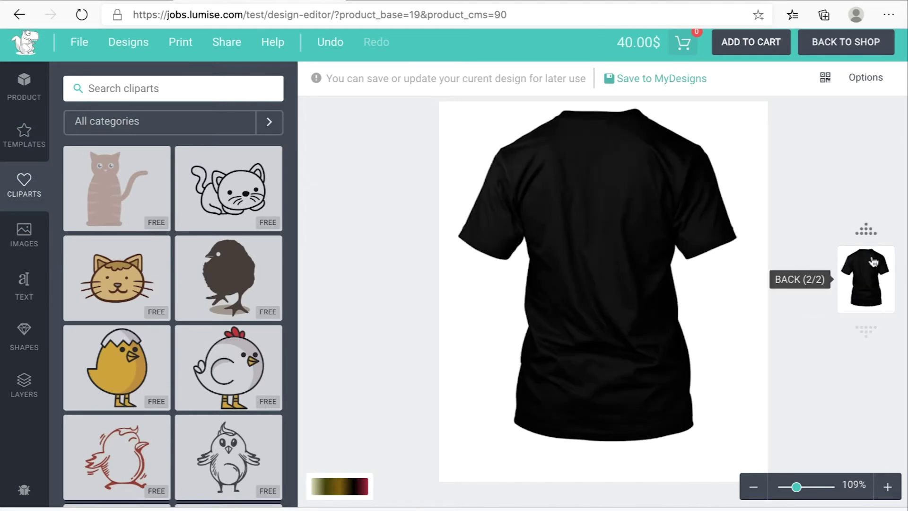
{"action": "left_click", "coordinate": [867, 230]}
{"action": "left_click", "coordinate": [882, 334]}
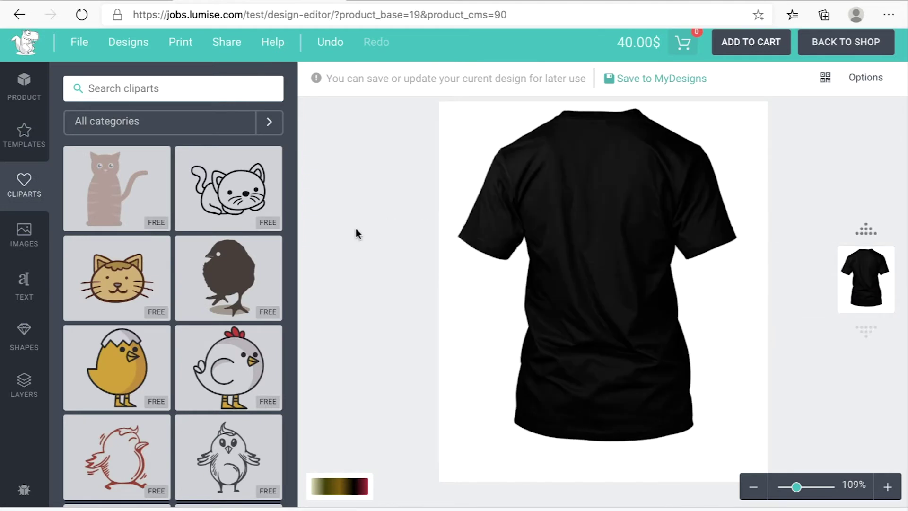
{"action": "left_click", "coordinate": [229, 278]}
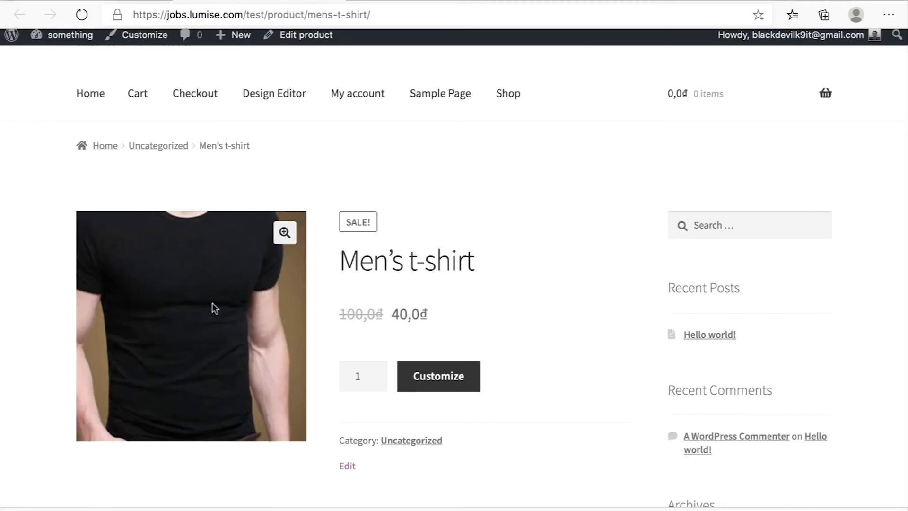
Scroll the storefront page, then go to the admin All Products list showing Men's t-shirt at 40,0₫.
{"action": "scroll", "coordinate": [407, 276], "scroll_direction": "down", "scroll_amount": 1}
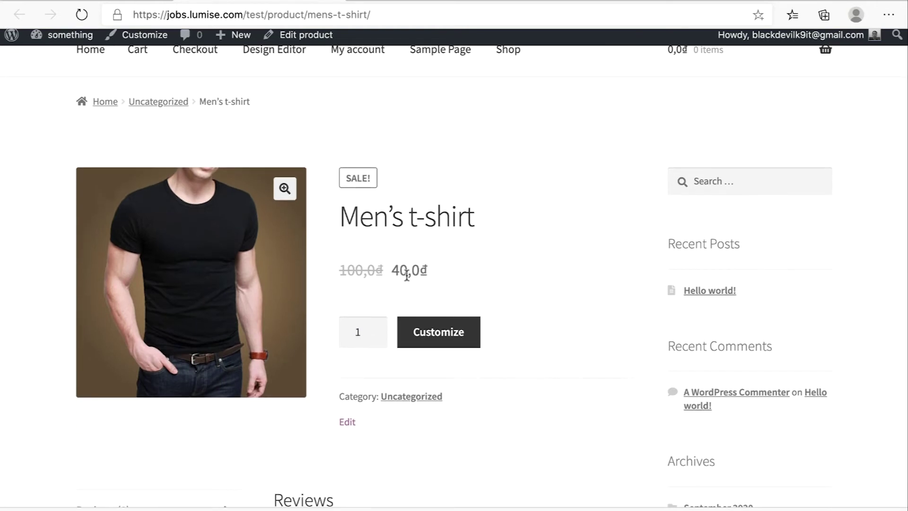
{"action": "scroll", "coordinate": [407, 276], "scroll_direction": "down", "scroll_amount": 1}
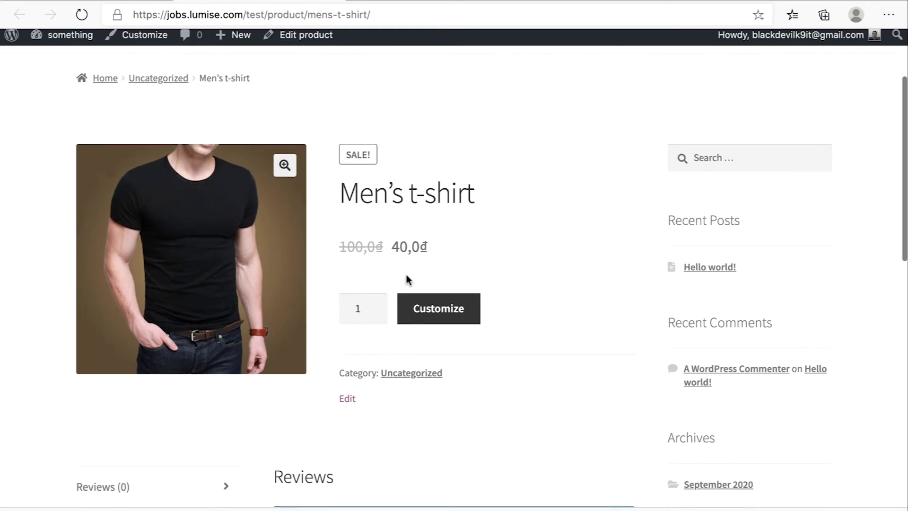
{"action": "left_click", "coordinate": [127, 1]}
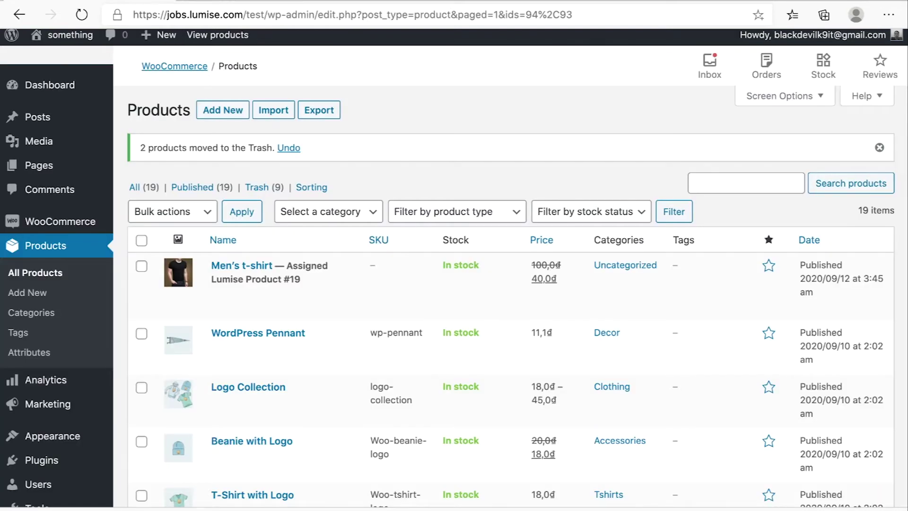
{"action": "scroll", "coordinate": [362, 126], "scroll_direction": "down", "scroll_amount": 1}
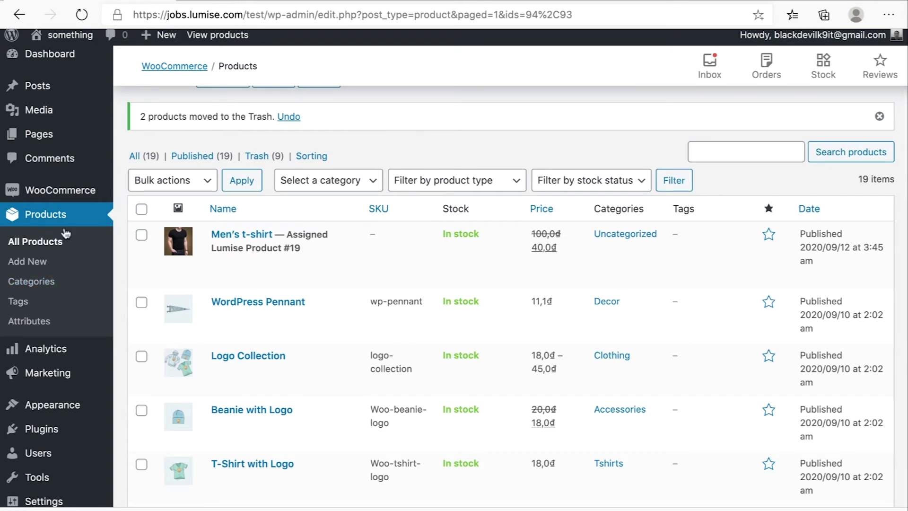
Create a new product titled 'Men's Hoodies' with product type Variable product.
{"action": "left_click", "coordinate": [53, 269]}
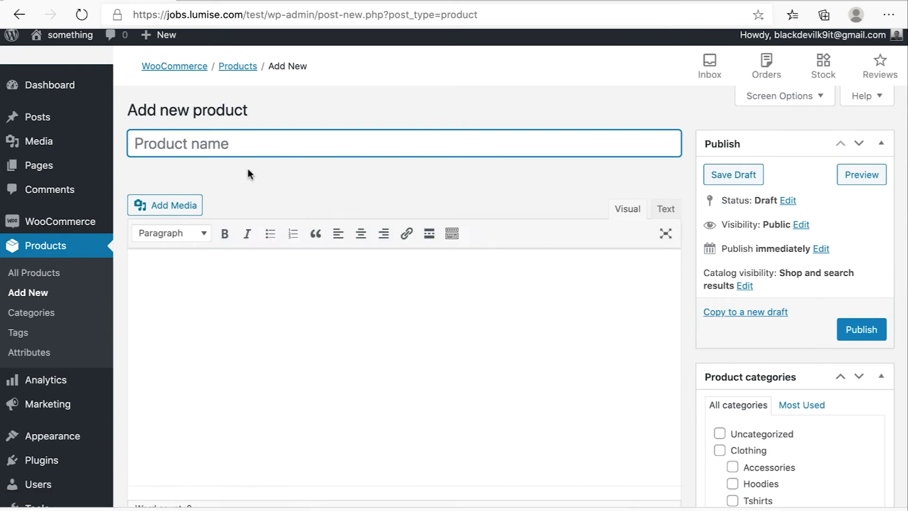
{"action": "type", "text": "mEN"}
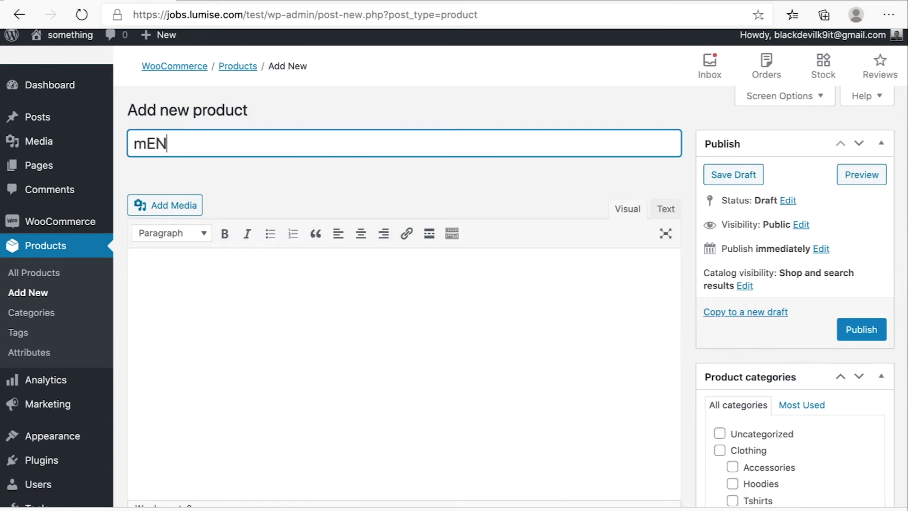
{"action": "key", "text": "BackSpace"}
{"action": "type", "text": "Men's Hoodies"}
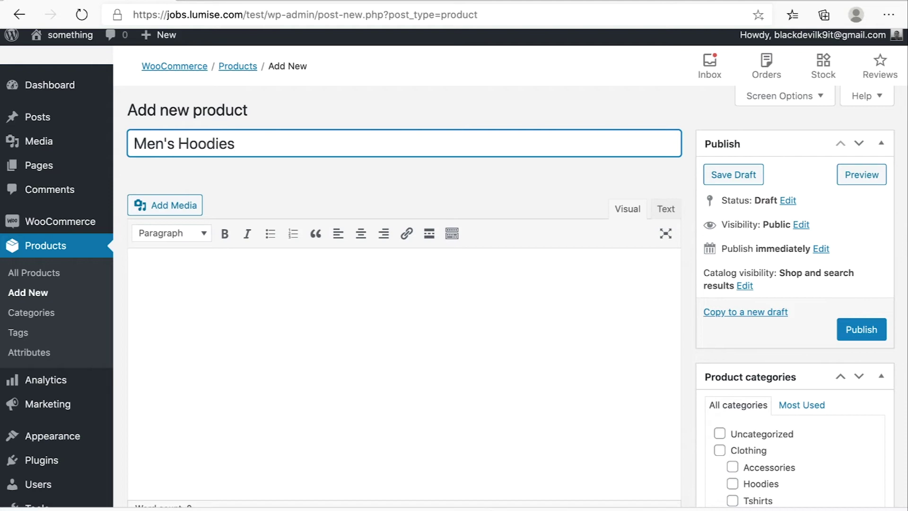
{"action": "scroll", "coordinate": [250, 173], "scroll_direction": "down", "scroll_amount": 12}
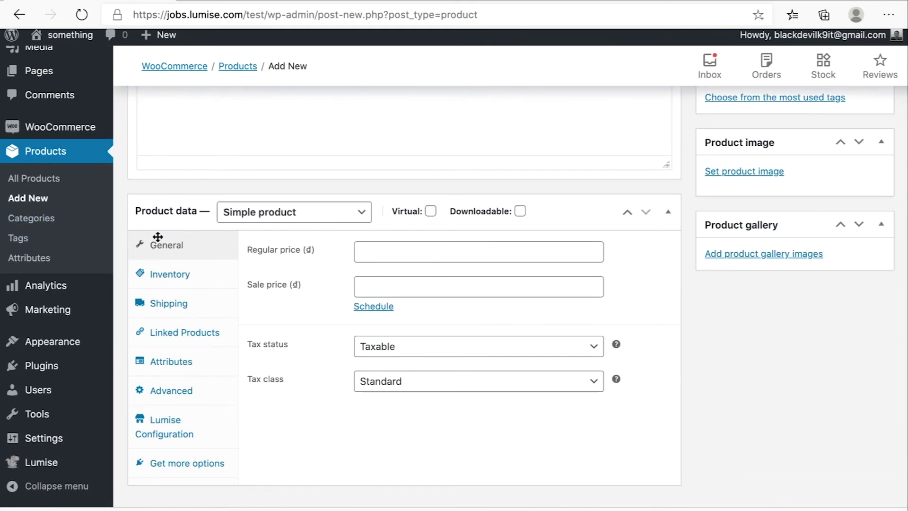
{"action": "left_click", "coordinate": [265, 214]}
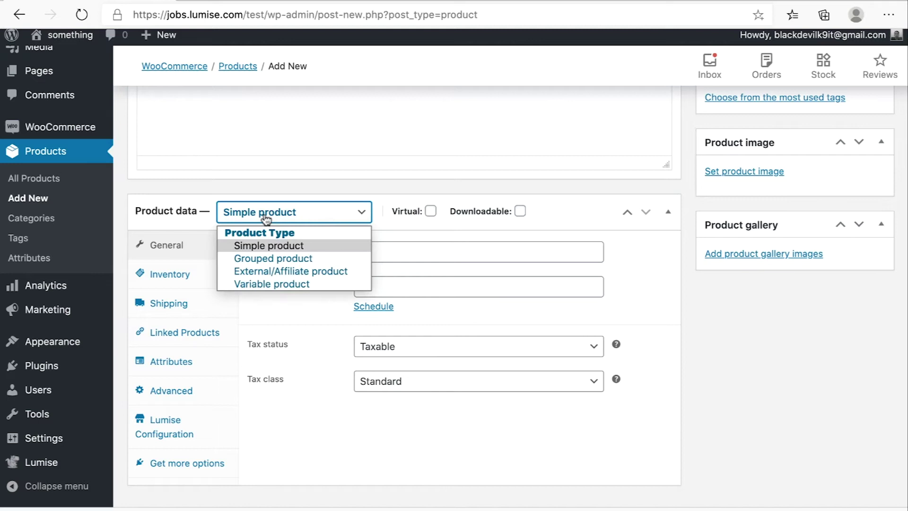
{"action": "left_click", "coordinate": [292, 285]}
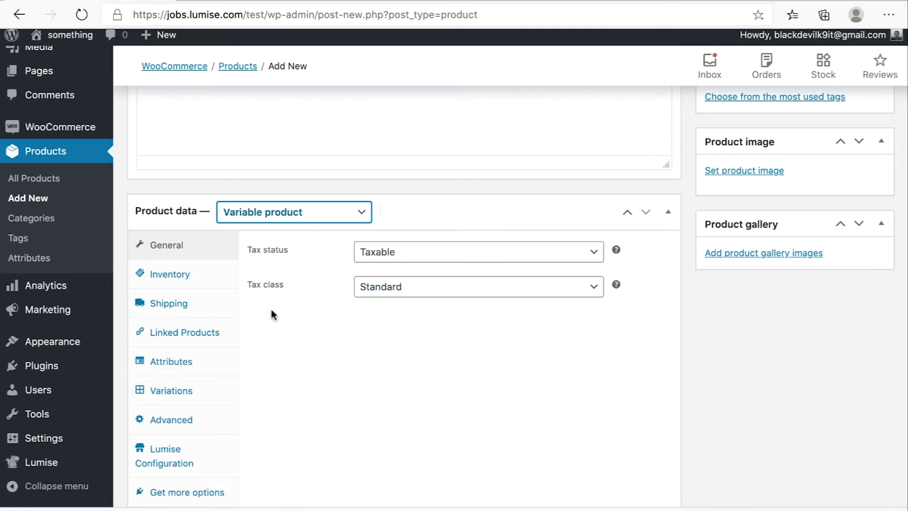
{"action": "scroll", "coordinate": [413, 431], "scroll_direction": "down", "scroll_amount": 1}
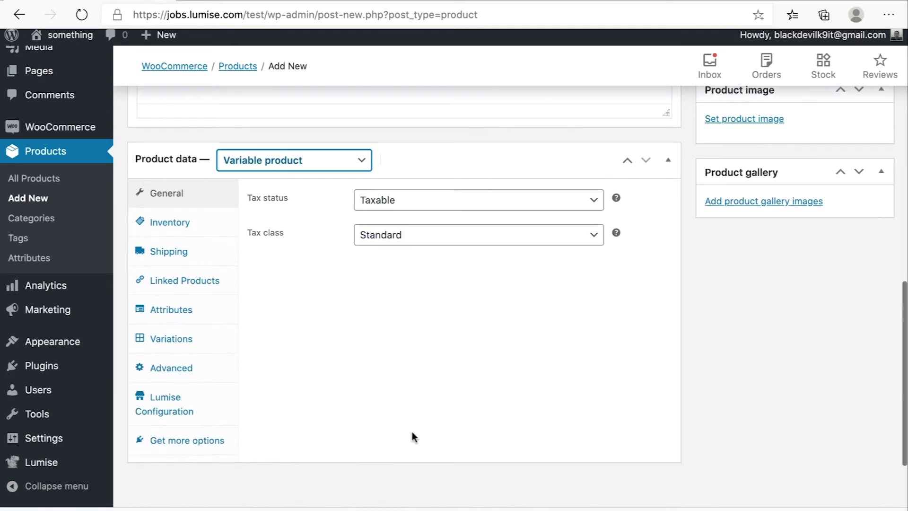
Add a custom Size attribute with values Large | Medium, used for variations, and save attributes.
{"action": "left_click", "coordinate": [176, 318]}
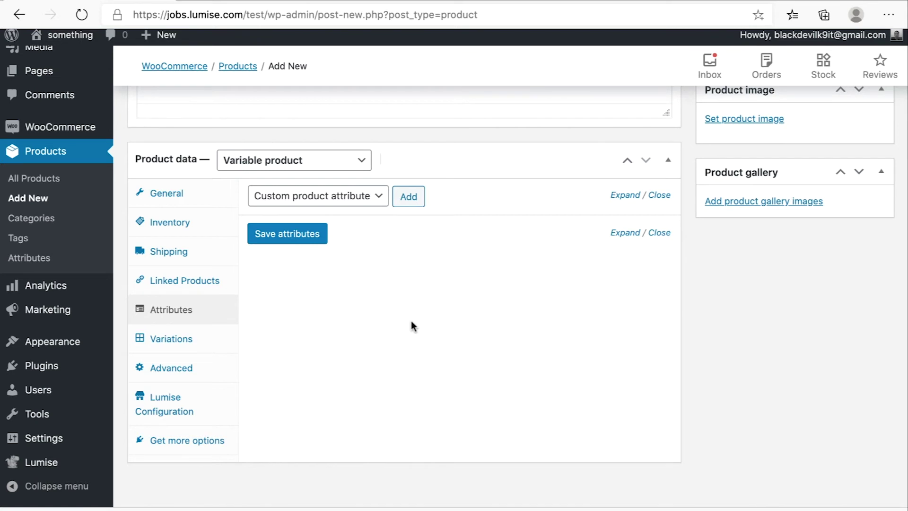
{"action": "scroll", "coordinate": [510, 266], "scroll_direction": "up", "scroll_amount": 1}
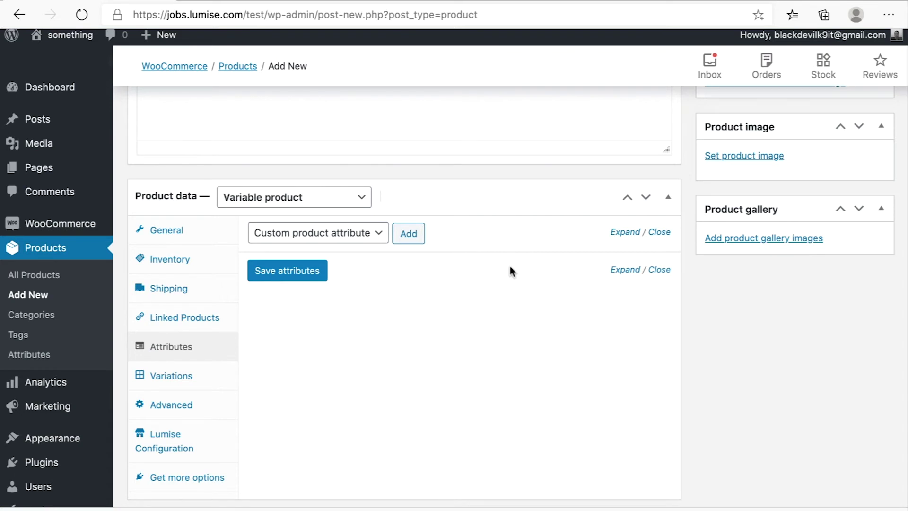
{"action": "left_click", "coordinate": [421, 238]}
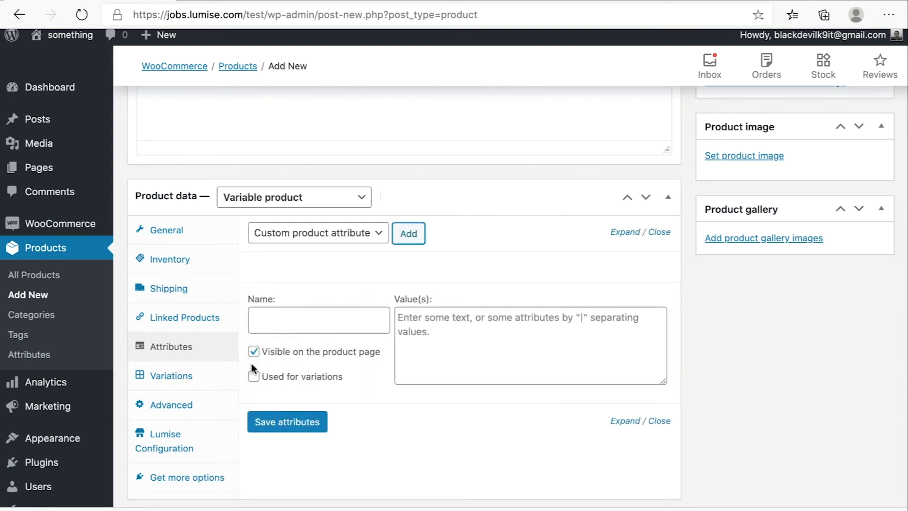
{"action": "left_click", "coordinate": [308, 322]}
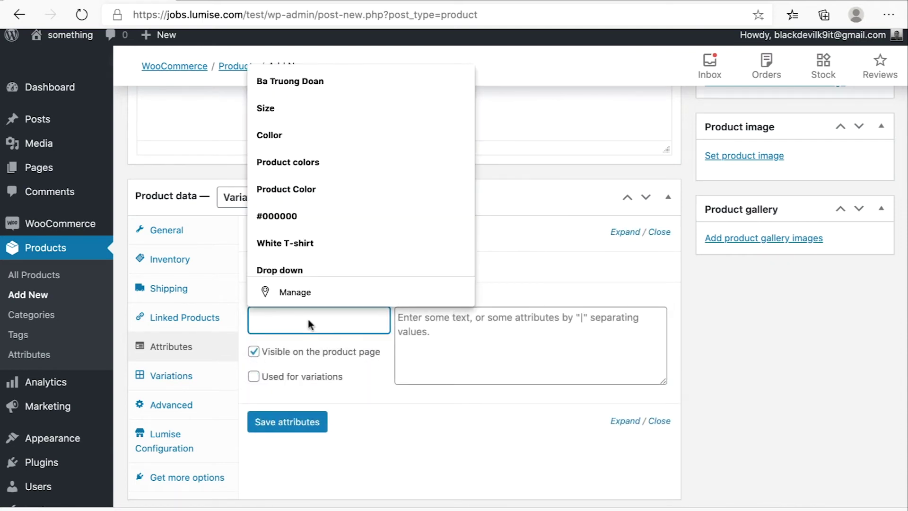
{"action": "left_click", "coordinate": [265, 106]}
{"action": "left_click", "coordinate": [481, 331]}
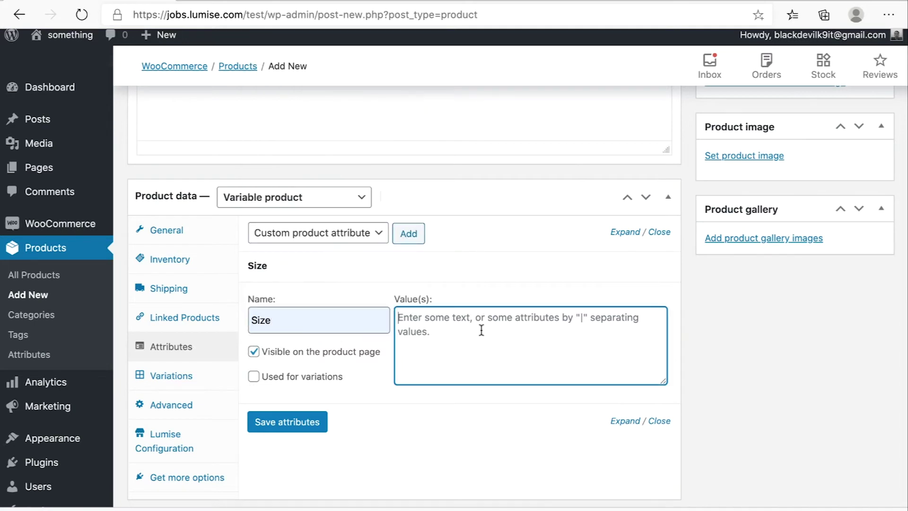
{"action": "type", "text": "Large|Medium"}
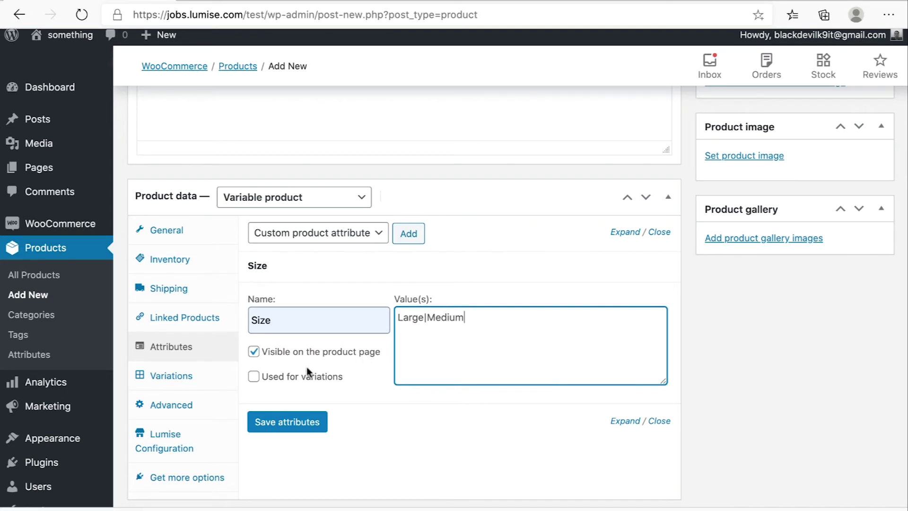
{"action": "left_click", "coordinate": [254, 377]}
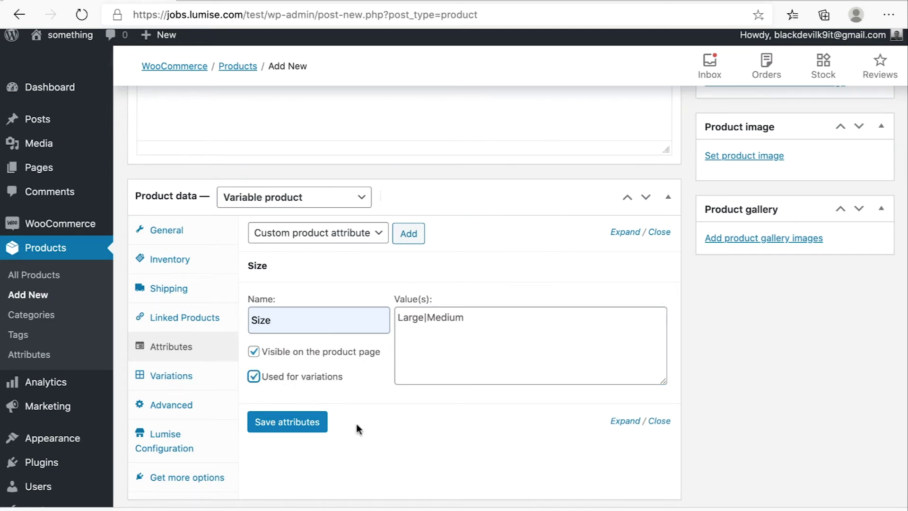
{"action": "left_click", "coordinate": [298, 425]}
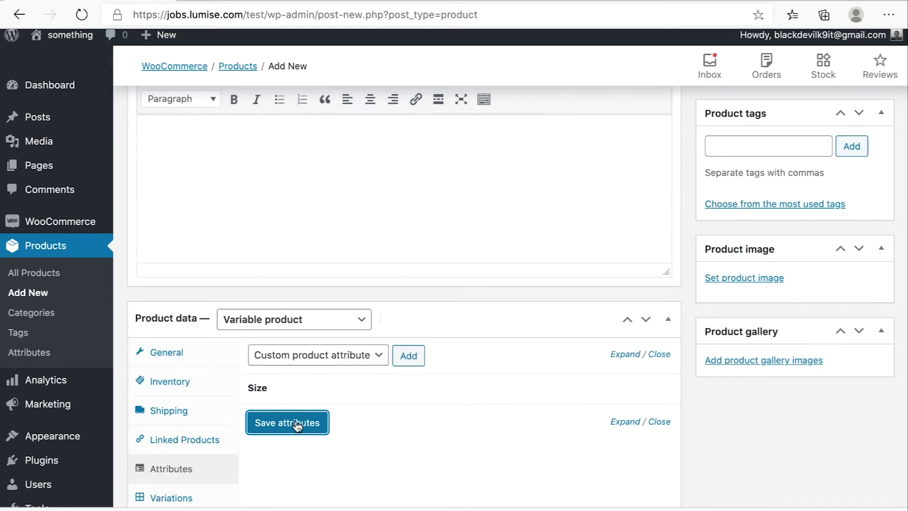
Add a 'color' attribute with values Yellow | Red for variations, save, and open Variations.
{"action": "left_click", "coordinate": [413, 362]}
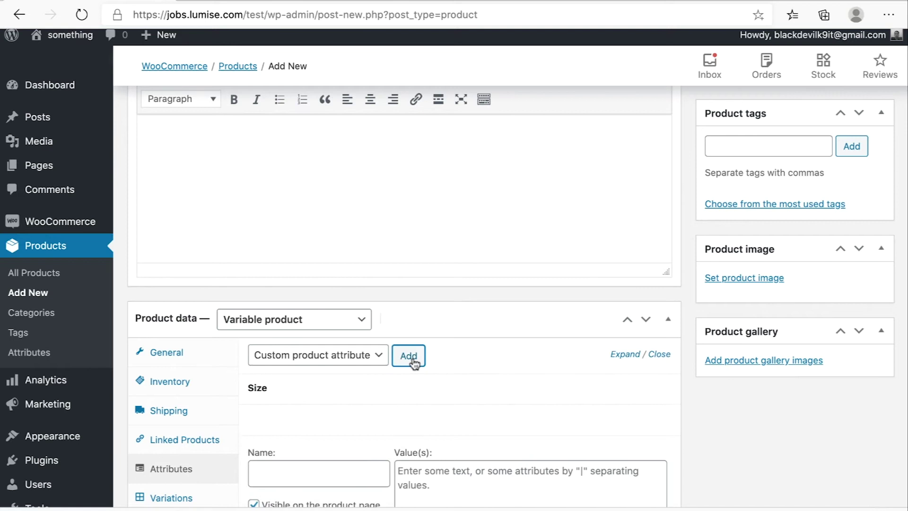
{"action": "scroll", "coordinate": [341, 423], "scroll_direction": "down", "scroll_amount": 2}
{"action": "left_click", "coordinate": [338, 403]}
{"action": "type", "text": "color"}
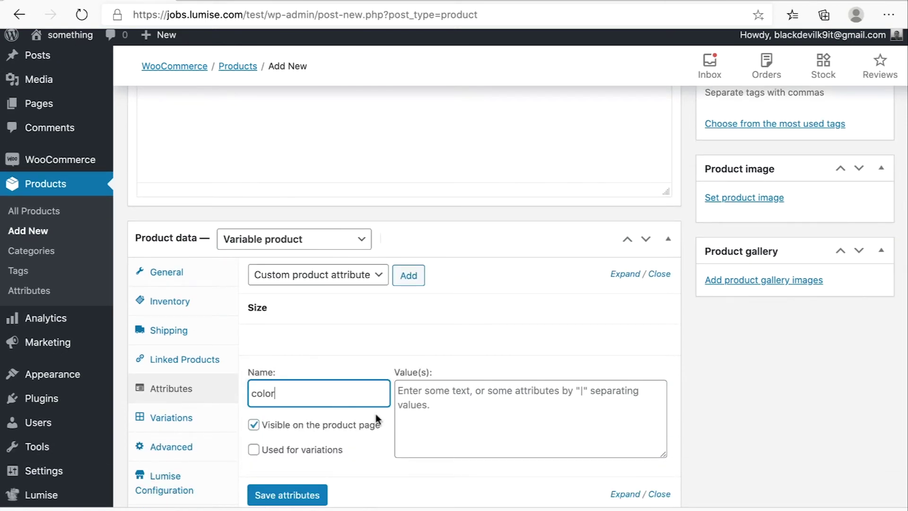
{"action": "scroll", "coordinate": [379, 421], "scroll_direction": "down", "scroll_amount": 1}
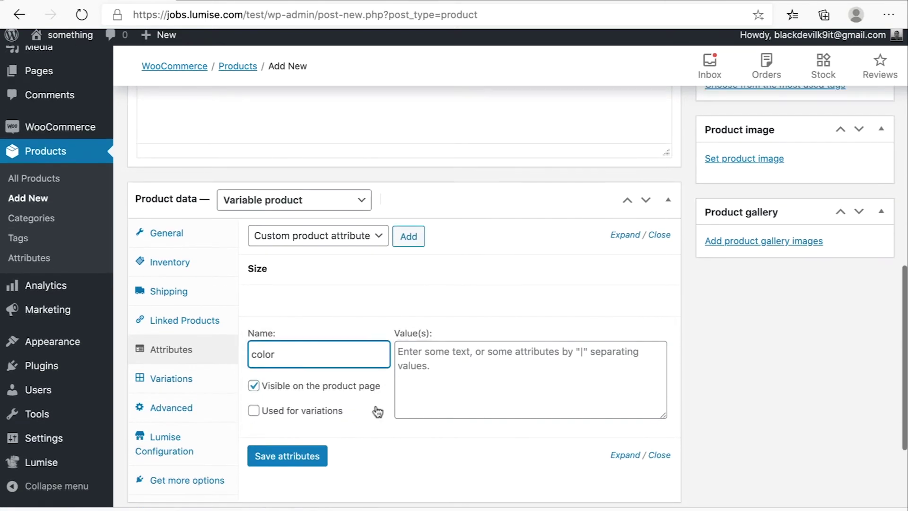
{"action": "left_click", "coordinate": [289, 415]}
{"action": "left_click", "coordinate": [492, 346]}
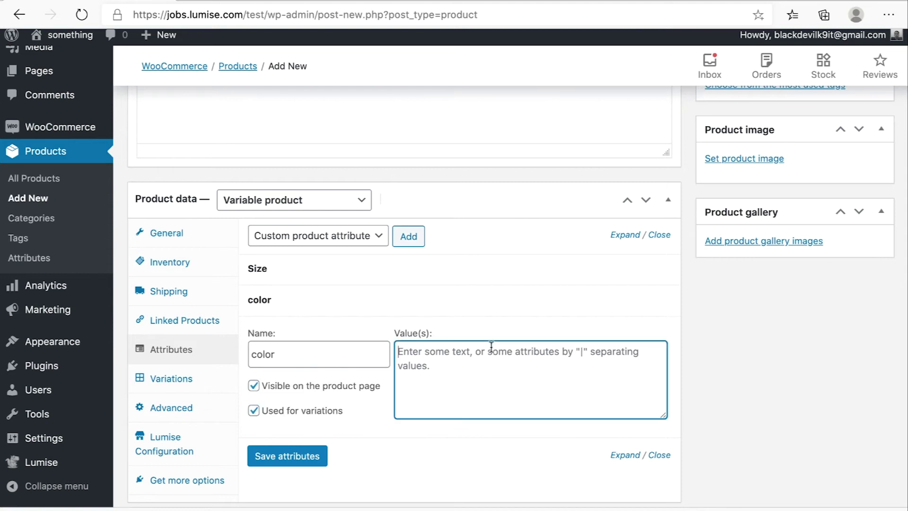
{"action": "type", "text": "Yellow|Red"}
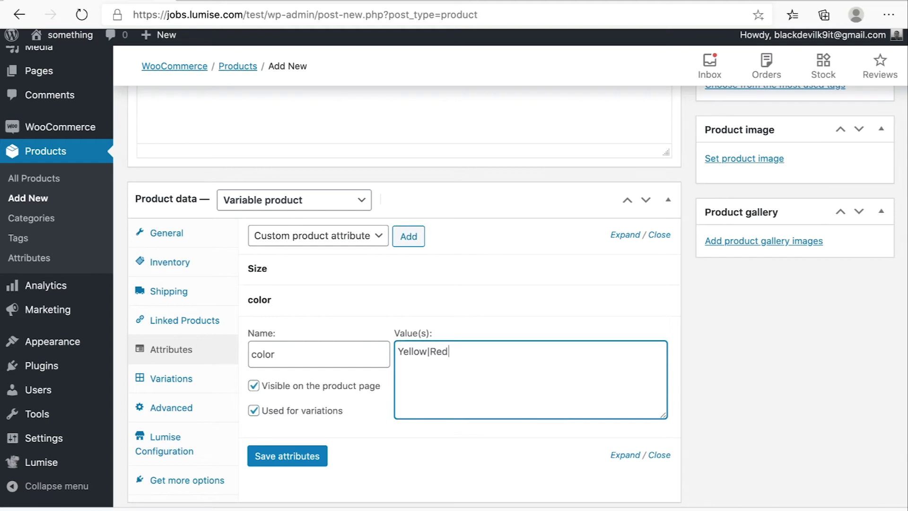
{"action": "scroll", "coordinate": [345, 418], "scroll_direction": "down", "scroll_amount": 1}
{"action": "left_click", "coordinate": [321, 418]}
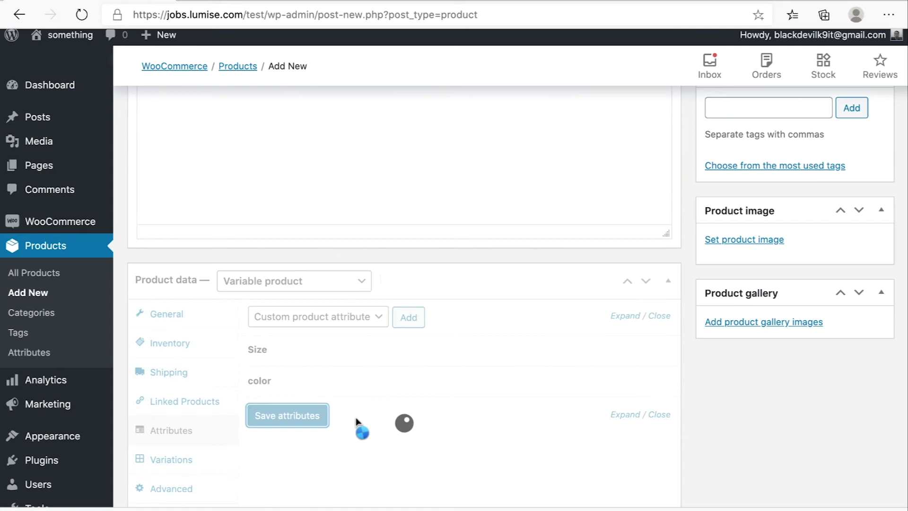
{"action": "scroll", "coordinate": [407, 271], "scroll_direction": "down", "scroll_amount": 3}
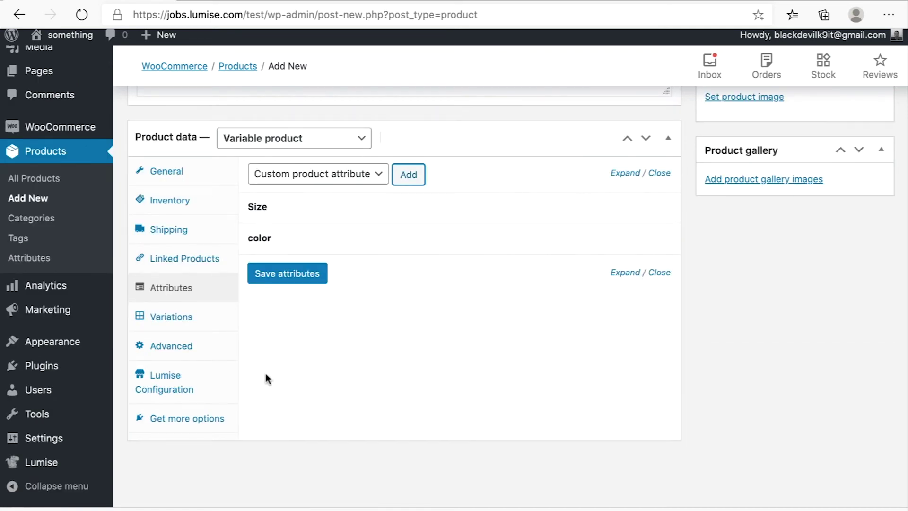
{"action": "left_click", "coordinate": [191, 318]}
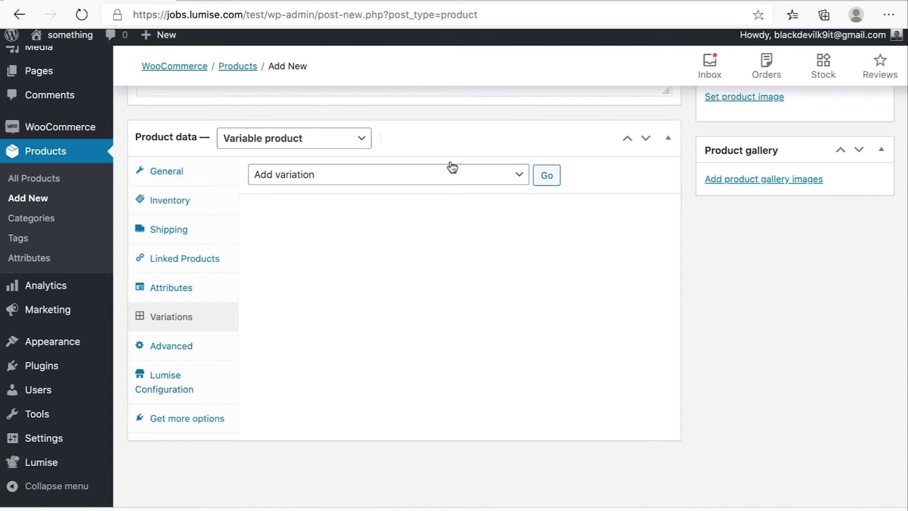
Create variations from all attributes, producing Large/Medium × Yellow/Red combinations.
{"action": "left_click", "coordinate": [445, 175]}
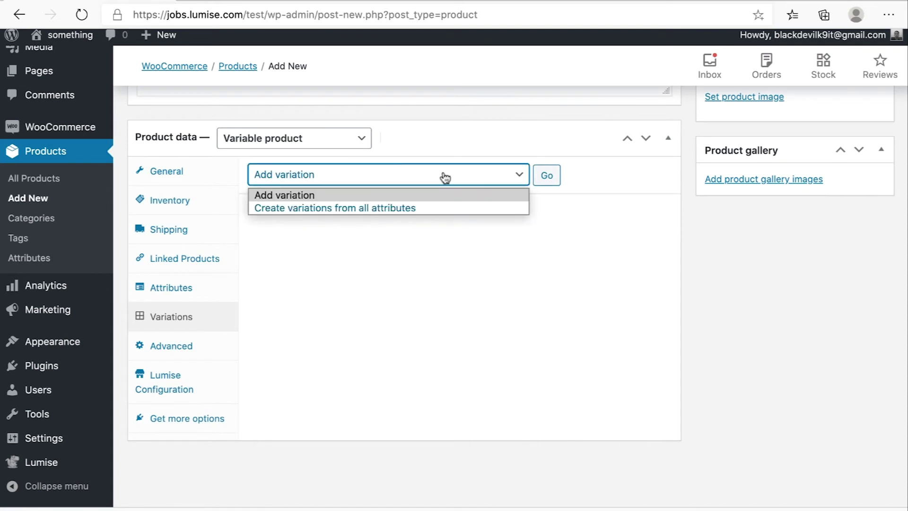
{"action": "left_click", "coordinate": [373, 209]}
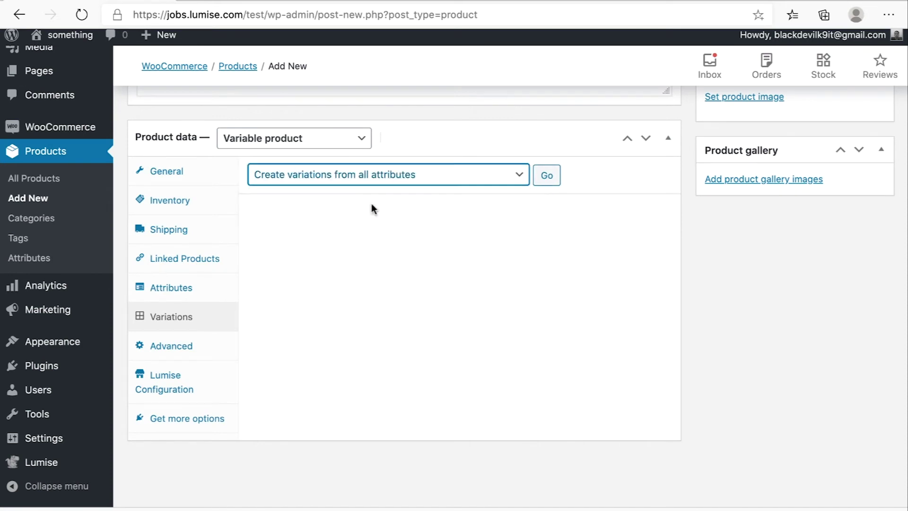
{"action": "left_click", "coordinate": [547, 176]}
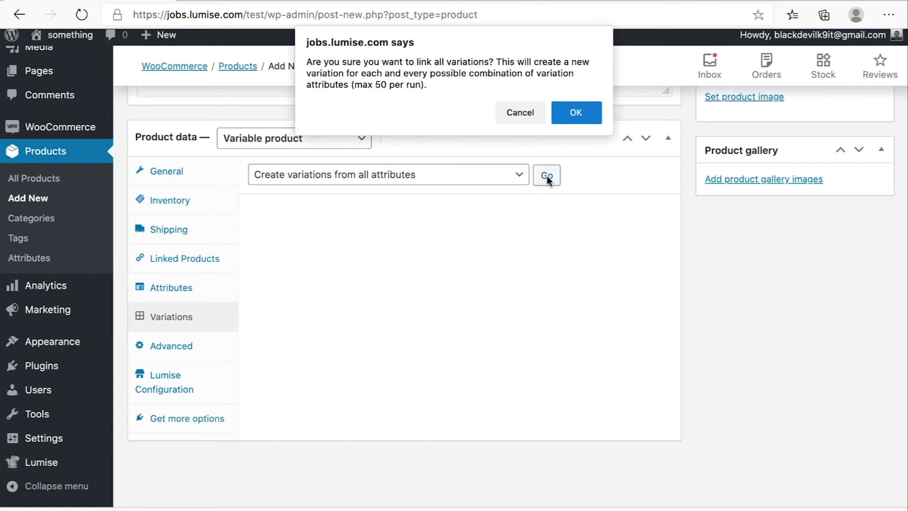
{"action": "left_click", "coordinate": [587, 110]}
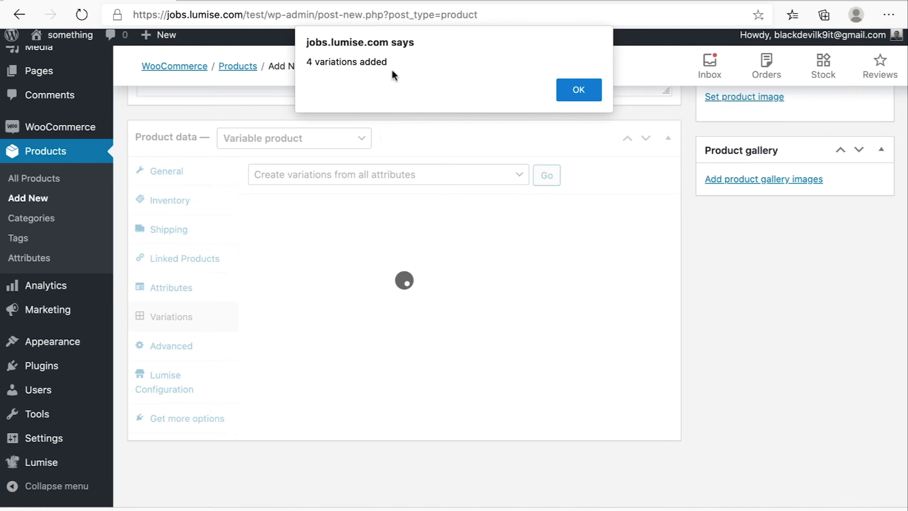
{"action": "left_click", "coordinate": [585, 90]}
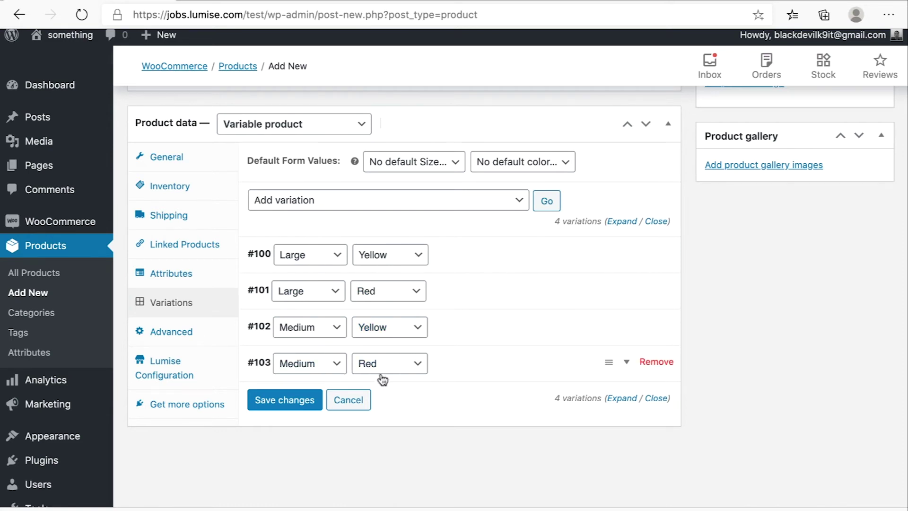
Bulk-set the regular price of all variations to 100.
{"action": "left_click", "coordinate": [611, 223]}
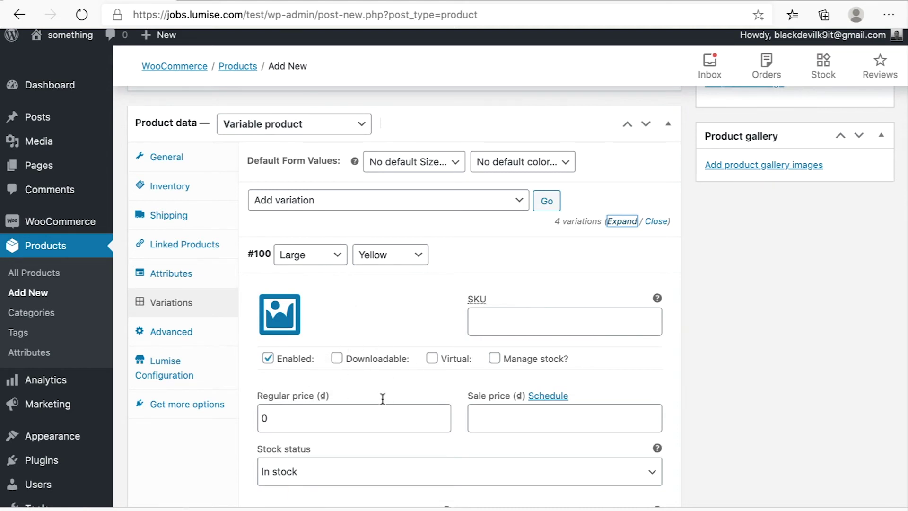
{"action": "scroll", "coordinate": [382, 398], "scroll_direction": "down", "scroll_amount": 1}
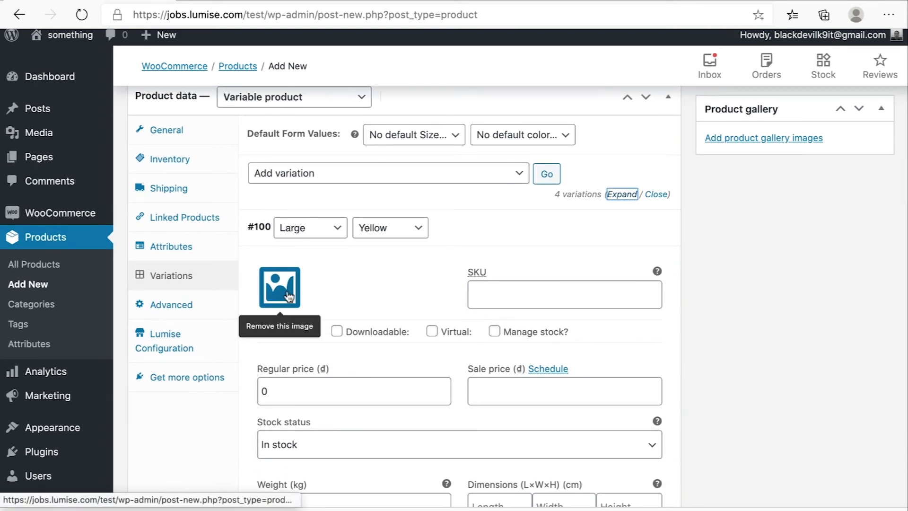
{"action": "scroll", "coordinate": [333, 241], "scroll_direction": "down", "scroll_amount": 1}
{"action": "scroll", "coordinate": [322, 345], "scroll_direction": "up", "scroll_amount": 2}
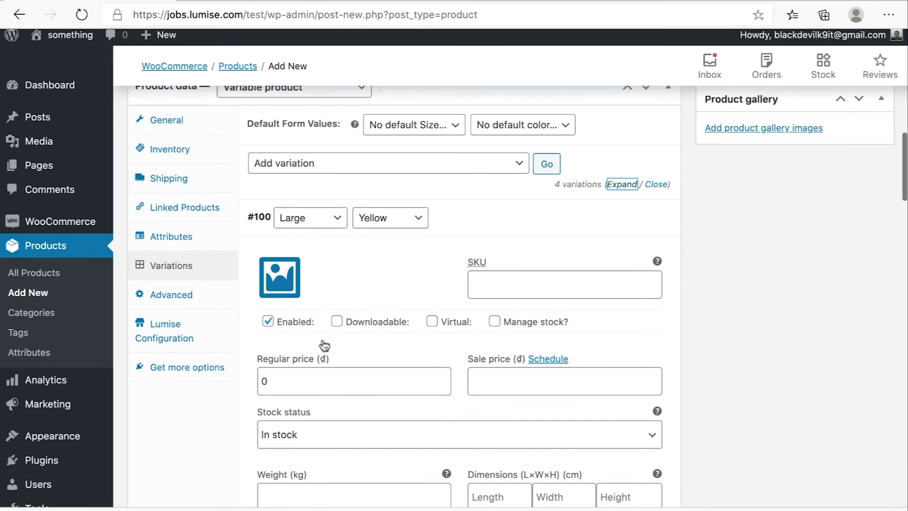
{"action": "left_click", "coordinate": [453, 196]}
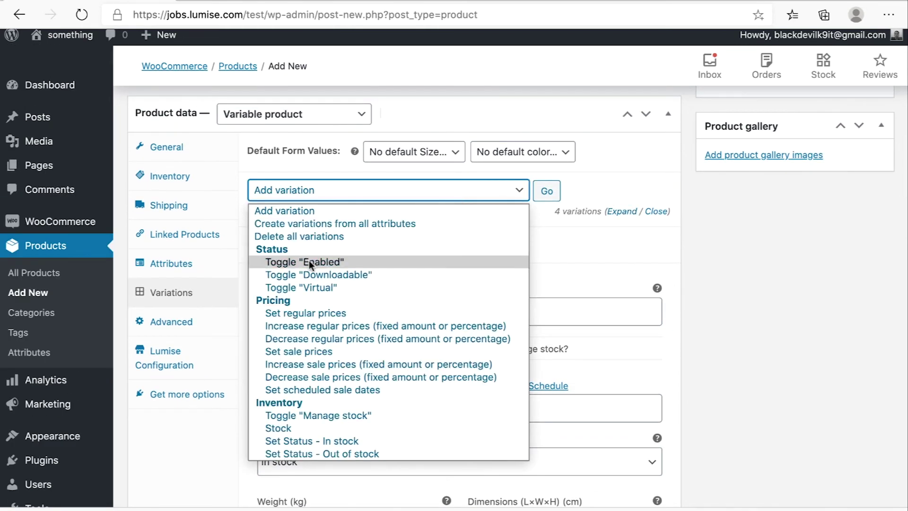
{"action": "left_click", "coordinate": [333, 315]}
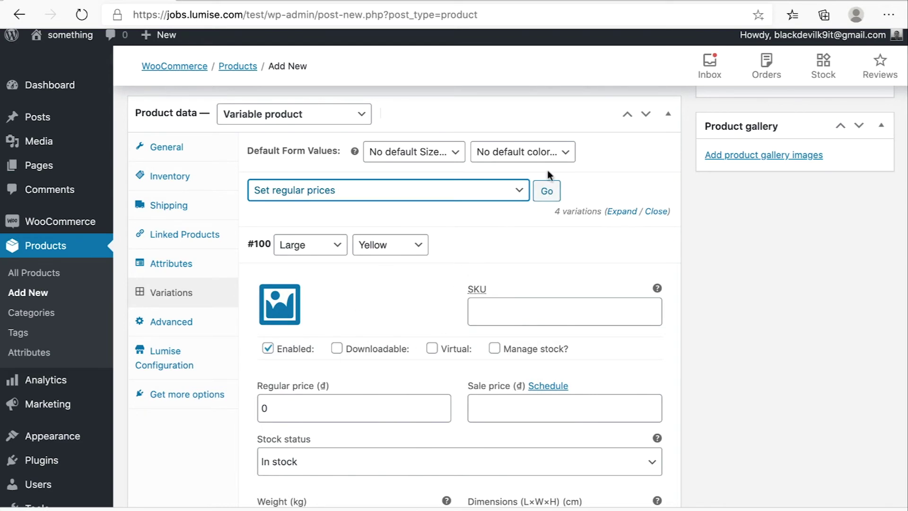
{"action": "left_click", "coordinate": [547, 191]}
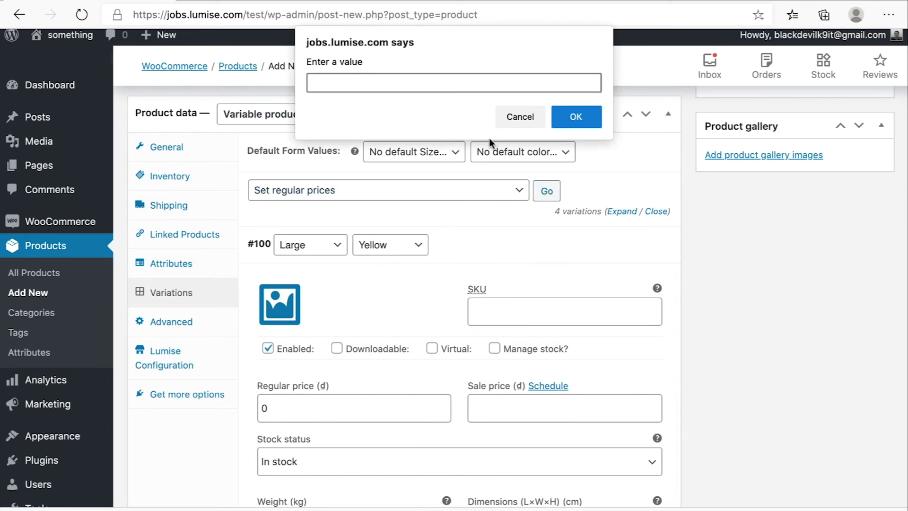
{"action": "left_click", "coordinate": [558, 117]}
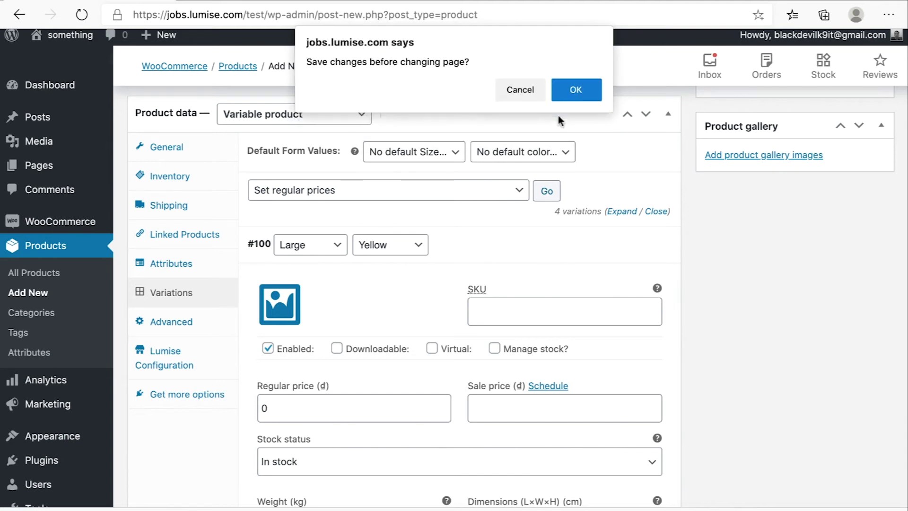
{"action": "left_click", "coordinate": [575, 97]}
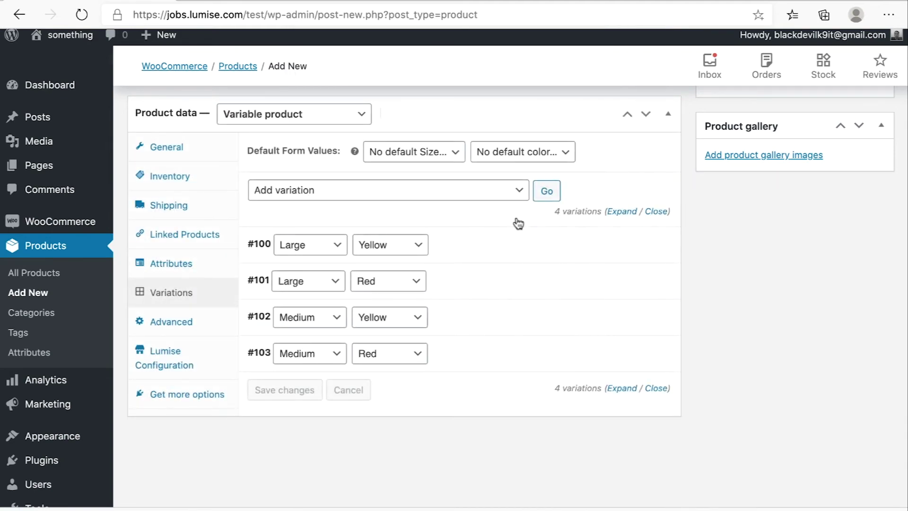
Give variation #100 (Large/Yellow) the Yellow-Hoodie image.
{"action": "left_click", "coordinate": [498, 243]}
{"action": "left_click", "coordinate": [492, 250]}
{"action": "left_click", "coordinate": [604, 213]}
{"action": "scroll", "coordinate": [496, 322], "scroll_direction": "up", "scroll_amount": 10}
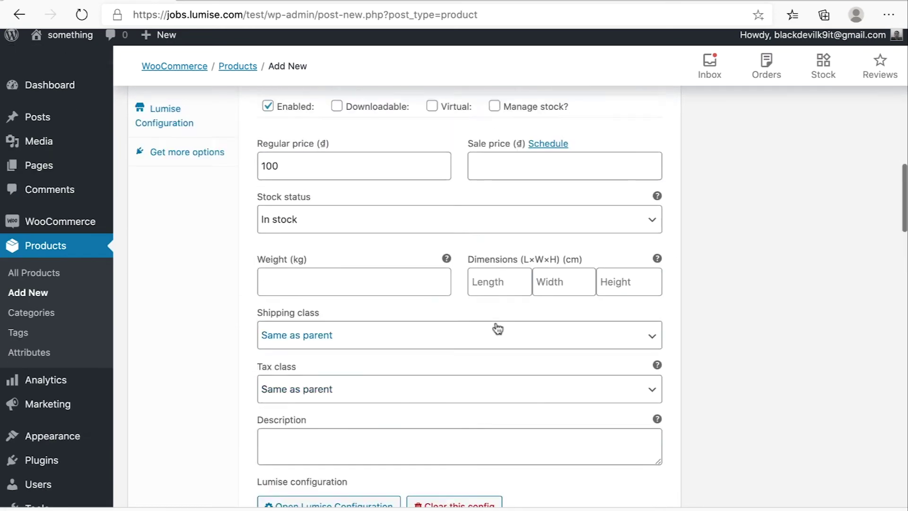
{"action": "scroll", "coordinate": [501, 299], "scroll_direction": "down", "scroll_amount": 1}
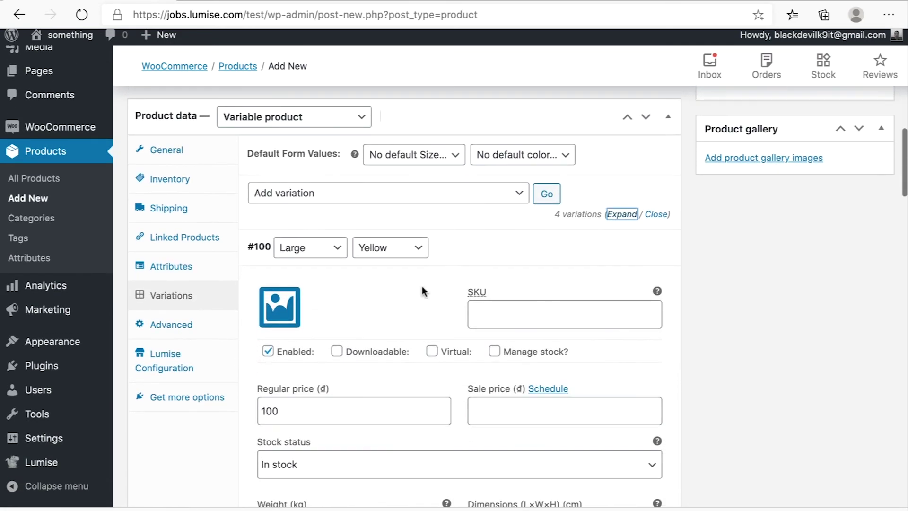
{"action": "left_click", "coordinate": [284, 310]}
{"action": "left_click", "coordinate": [275, 227]}
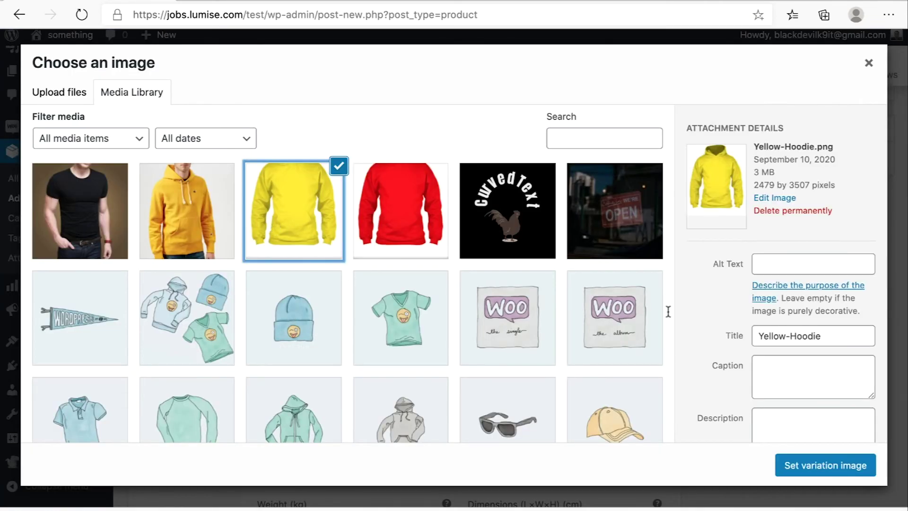
{"action": "left_click", "coordinate": [814, 467]}
{"action": "scroll", "coordinate": [451, 379], "scroll_direction": "down", "scroll_amount": 2}
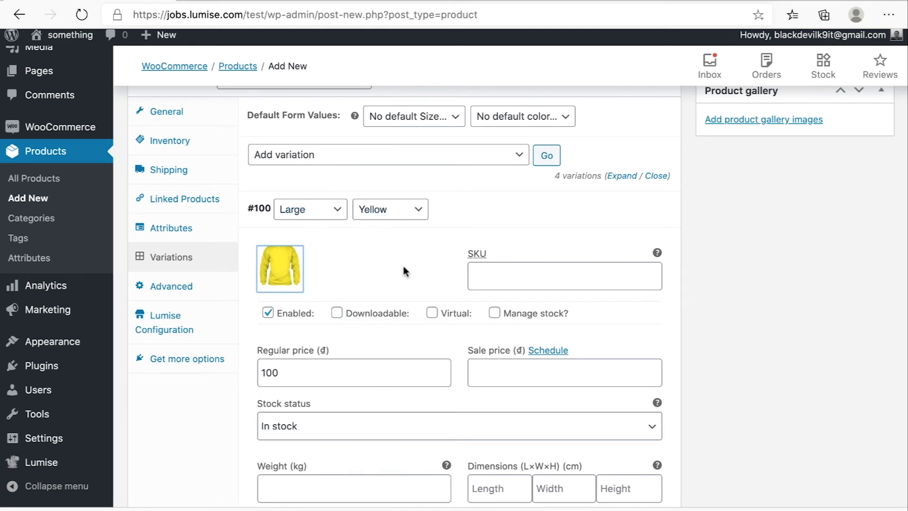
{"action": "scroll", "coordinate": [406, 268], "scroll_direction": "down", "scroll_amount": 6}
{"action": "scroll", "coordinate": [405, 268], "scroll_direction": "down", "scroll_amount": 2}
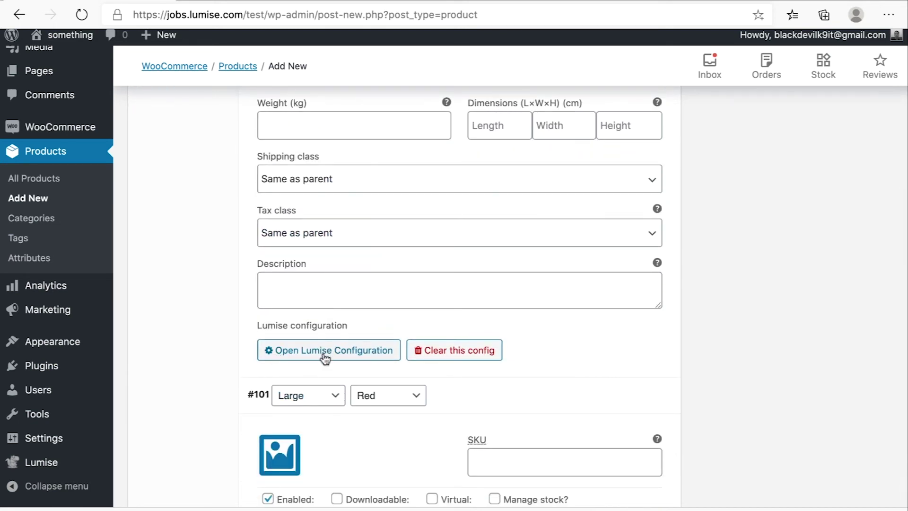
In variation #100's Lumise setup, choose the white hoodie sample as the base image.
{"action": "left_click", "coordinate": [323, 352]}
{"action": "scroll", "coordinate": [479, 312], "scroll_direction": "down", "scroll_amount": 2}
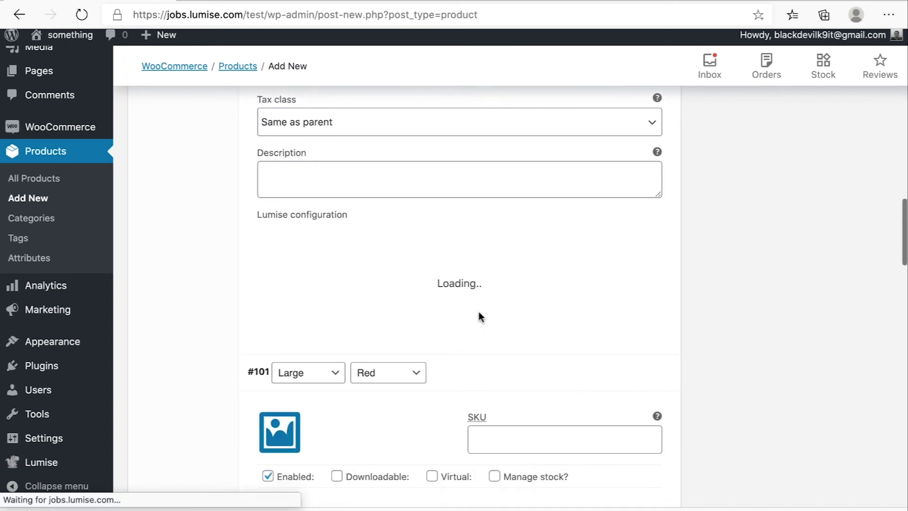
{"action": "scroll", "coordinate": [479, 313], "scroll_direction": "down", "scroll_amount": 6}
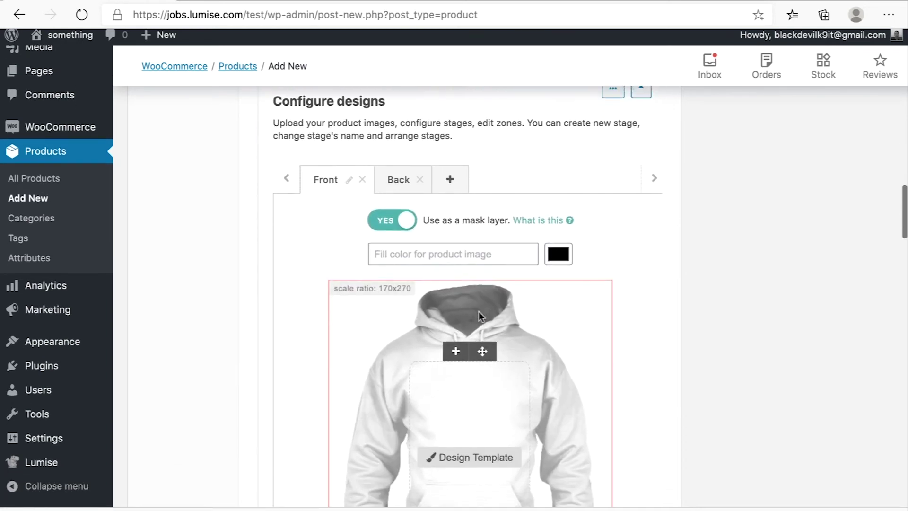
{"action": "scroll", "coordinate": [478, 312], "scroll_direction": "down", "scroll_amount": 1}
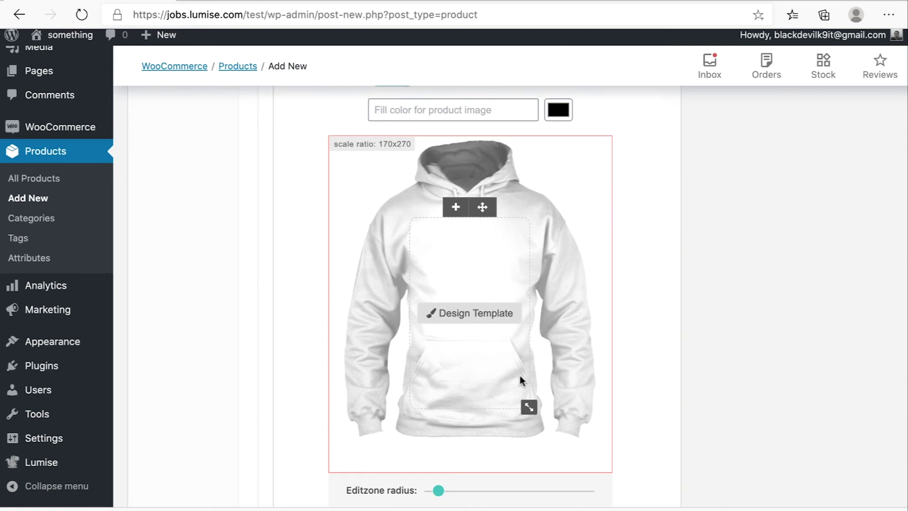
{"action": "scroll", "coordinate": [520, 376], "scroll_direction": "down", "scroll_amount": 2}
{"action": "scroll", "coordinate": [520, 365], "scroll_direction": "down", "scroll_amount": 3}
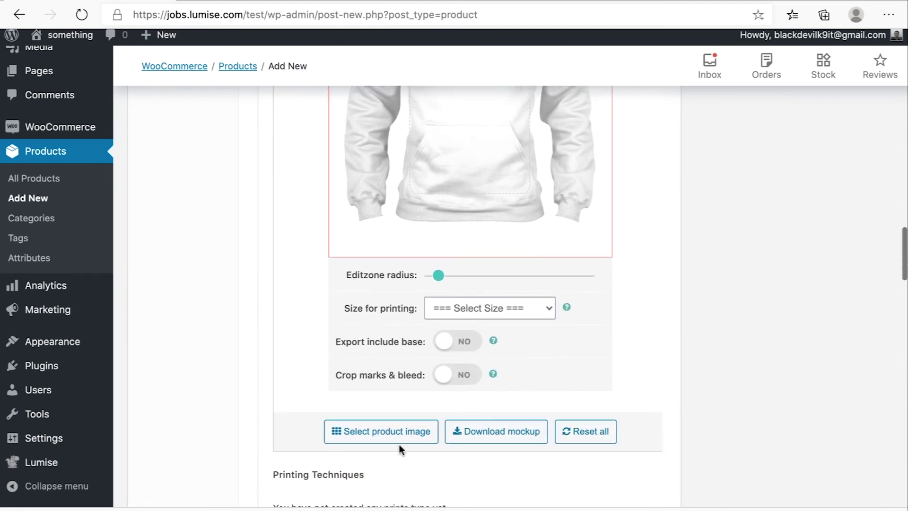
{"action": "left_click", "coordinate": [398, 440]}
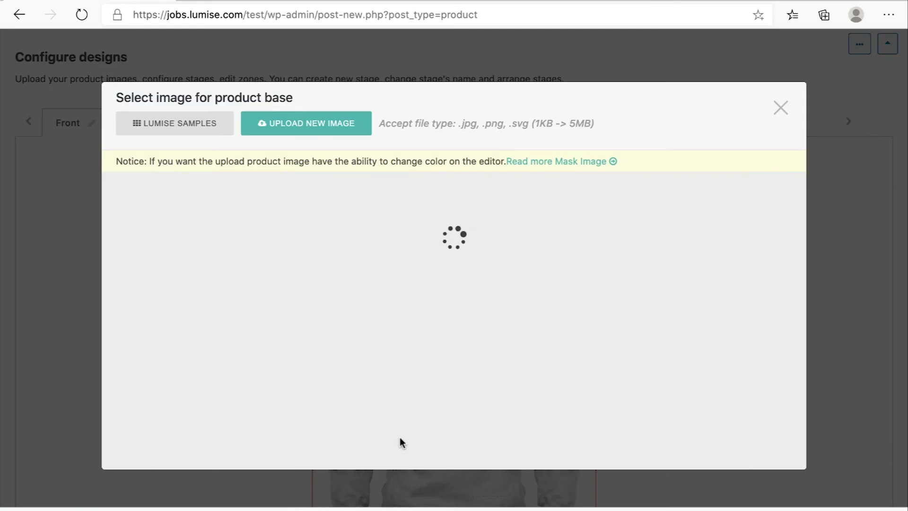
{"action": "left_click", "coordinate": [183, 123]}
{"action": "scroll", "coordinate": [381, 320], "scroll_direction": "down", "scroll_amount": 6}
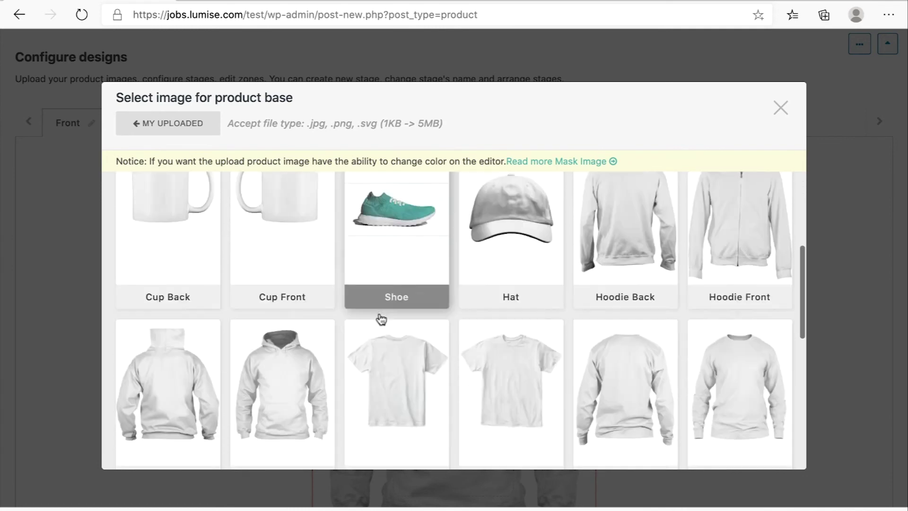
{"action": "left_click", "coordinate": [290, 318]}
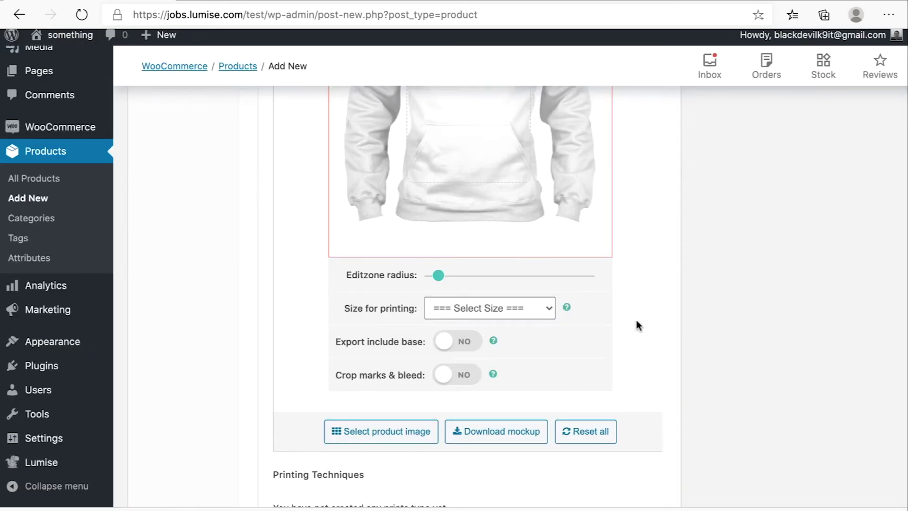
{"action": "scroll", "coordinate": [637, 320], "scroll_direction": "up", "scroll_amount": 3}
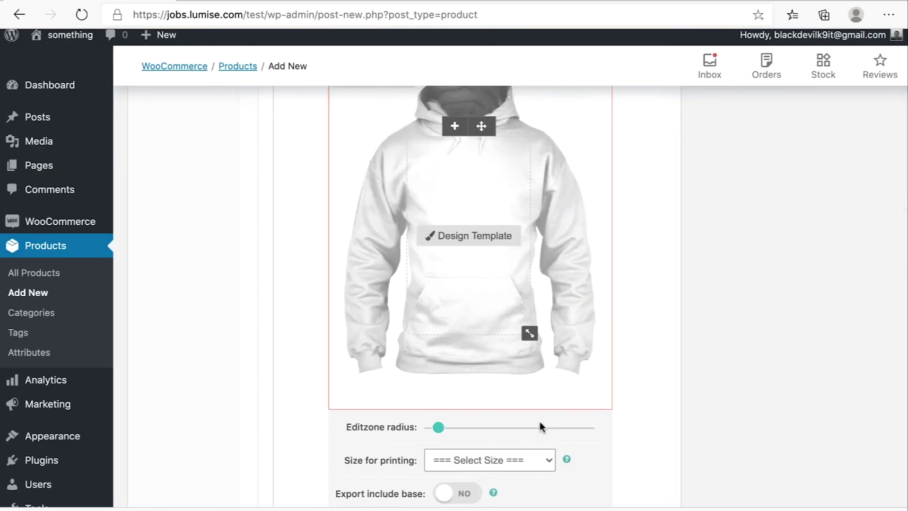
{"action": "scroll", "coordinate": [532, 316], "scroll_direction": "down", "scroll_amount": 1}
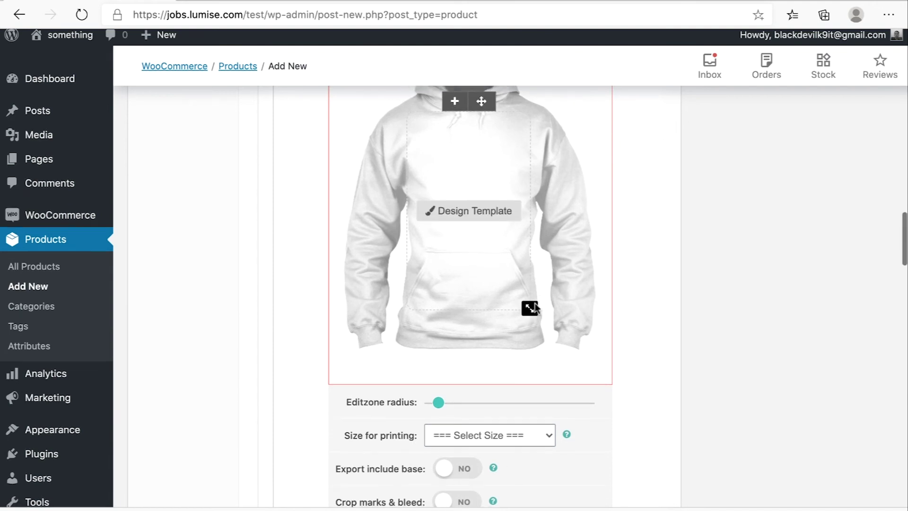
{"action": "scroll", "coordinate": [581, 384], "scroll_direction": "up", "scroll_amount": 2}
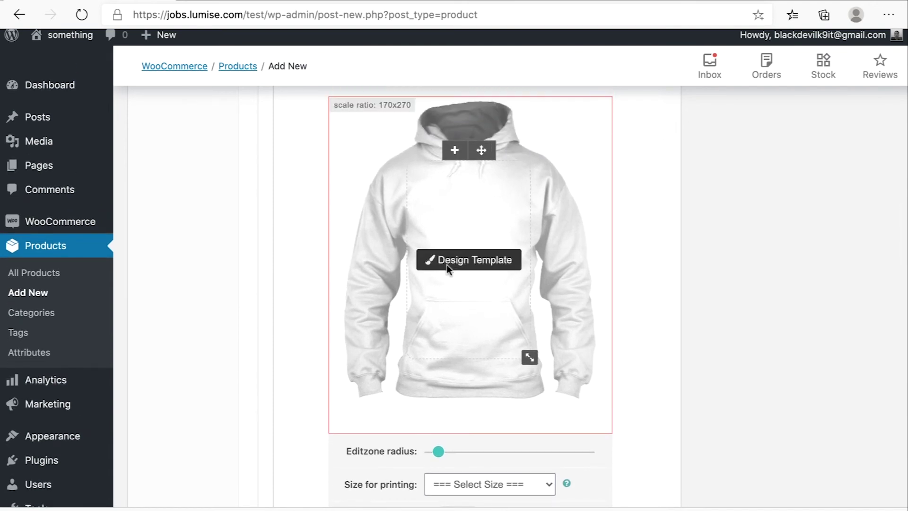
Place the ZODIAC design template on the hoodie's chest and scale it down.
{"action": "left_click", "coordinate": [446, 265]}
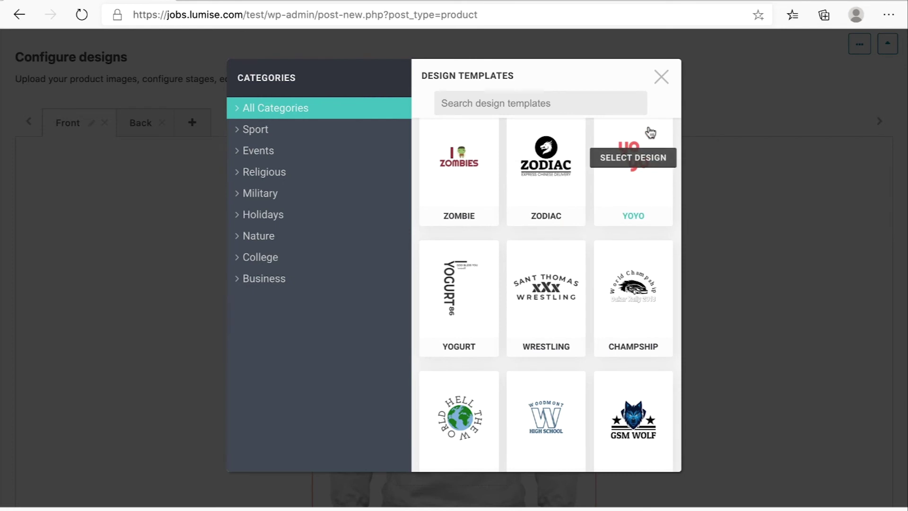
{"action": "left_click", "coordinate": [566, 156]}
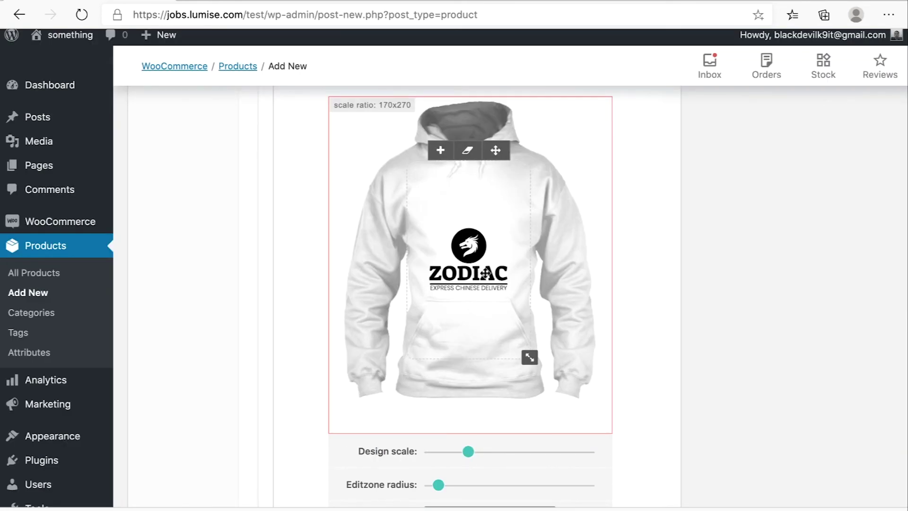
{"action": "left_click_drag", "start_coordinate": [470, 275], "coordinate": [476, 225]}
{"action": "scroll", "coordinate": [540, 279], "scroll_direction": "up", "scroll_amount": 1}
{"action": "scroll", "coordinate": [540, 279], "scroll_direction": "down", "scroll_amount": 2}
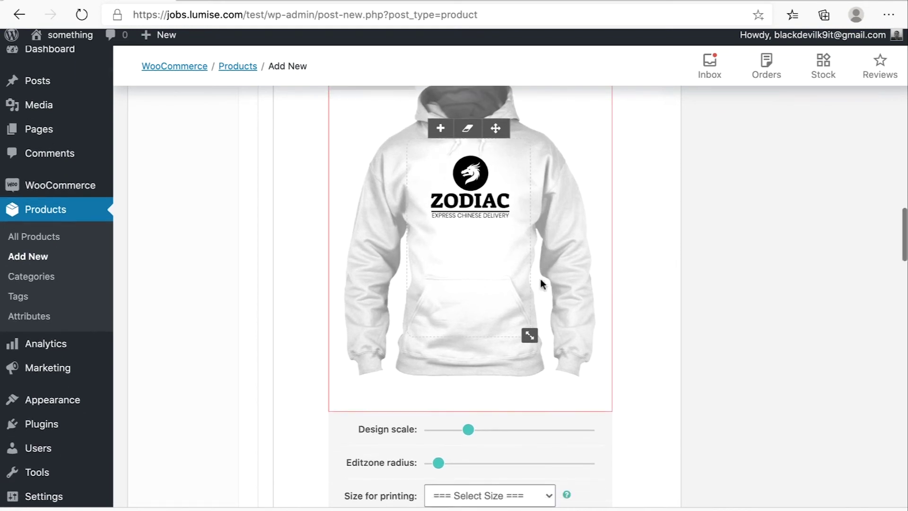
{"action": "left_click_drag", "start_coordinate": [473, 429], "coordinate": [454, 430]}
{"action": "scroll", "coordinate": [552, 288], "scroll_direction": "up", "scroll_amount": 3}
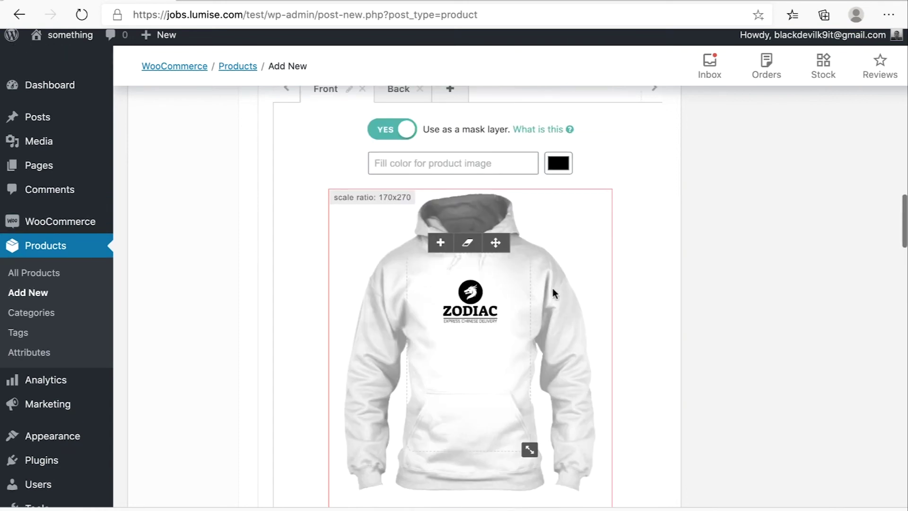
Give the hoodie's back stage the hoodie-back product base image.
{"action": "scroll", "coordinate": [412, 109], "scroll_direction": "down", "scroll_amount": 1}
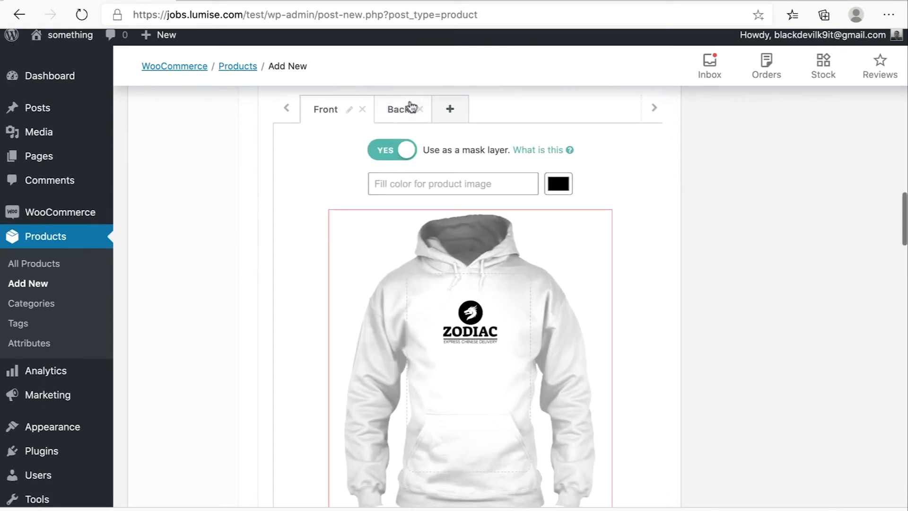
{"action": "left_click", "coordinate": [404, 112]}
{"action": "scroll", "coordinate": [510, 344], "scroll_direction": "down", "scroll_amount": 2}
{"action": "scroll", "coordinate": [510, 344], "scroll_direction": "down", "scroll_amount": 3}
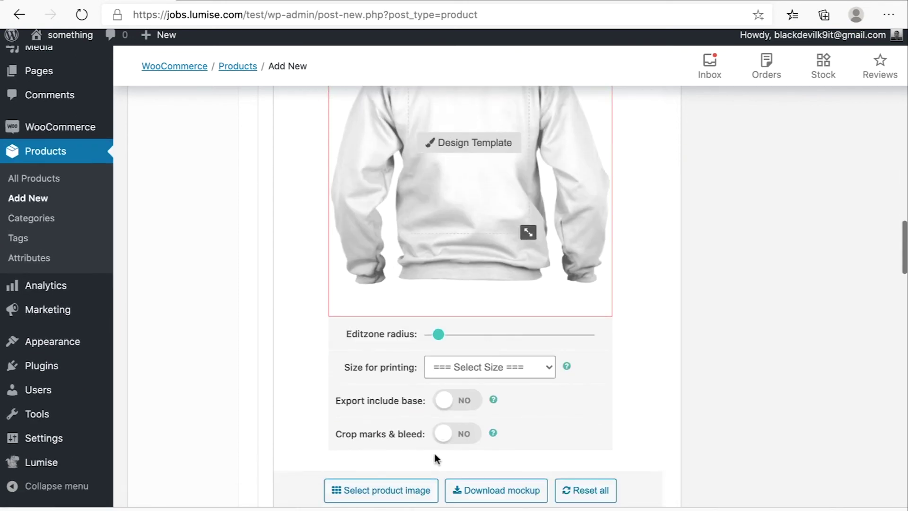
{"action": "left_click", "coordinate": [378, 491]}
{"action": "scroll", "coordinate": [254, 289], "scroll_direction": "down", "scroll_amount": 2}
{"action": "scroll", "coordinate": [255, 288], "scroll_direction": "down", "scroll_amount": 4}
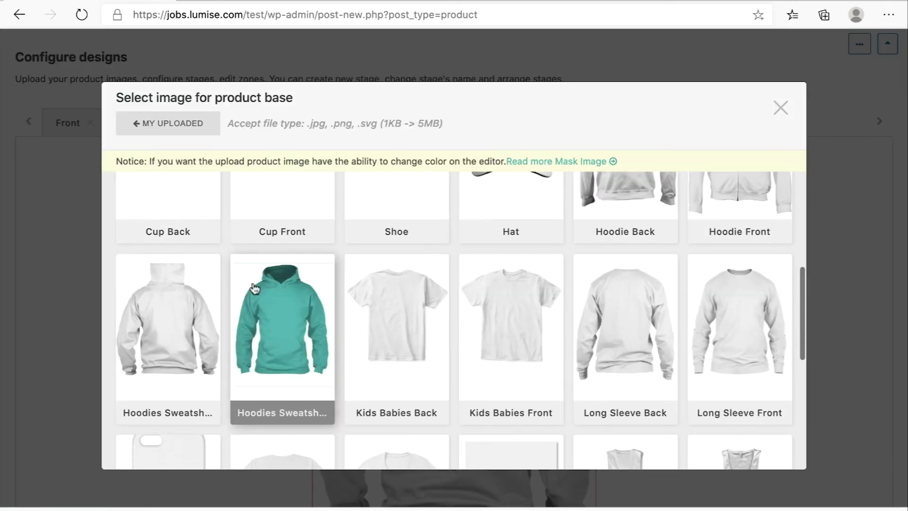
{"action": "left_click", "coordinate": [209, 314]}
Set the hoodie's fill colour to bright yellow #fff700.
{"action": "scroll", "coordinate": [615, 337], "scroll_direction": "up", "scroll_amount": 2}
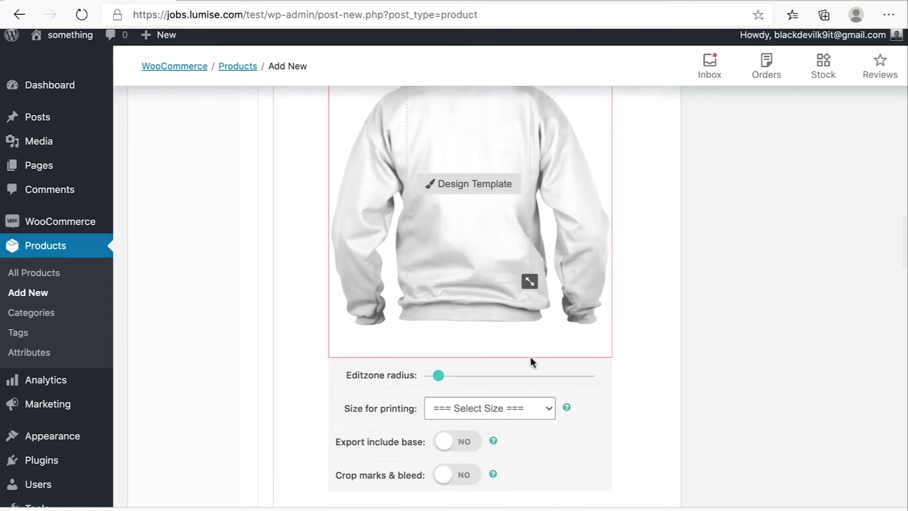
{"action": "scroll", "coordinate": [535, 284], "scroll_direction": "up", "scroll_amount": 5}
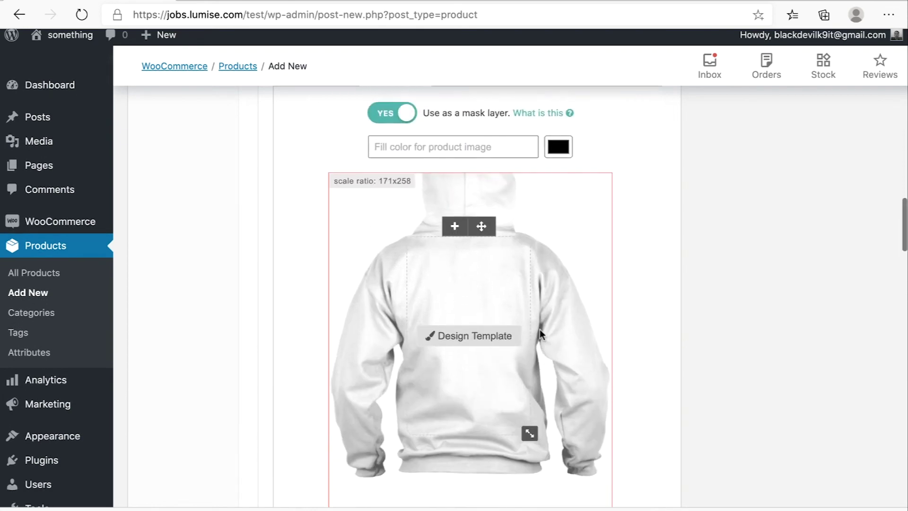
{"action": "scroll", "coordinate": [540, 330], "scroll_direction": "up", "scroll_amount": 2}
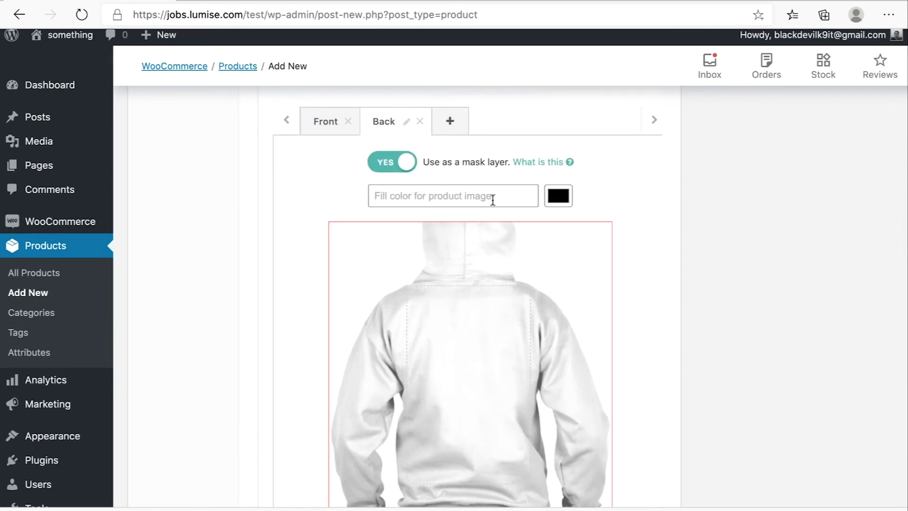
{"action": "scroll", "coordinate": [492, 200], "scroll_direction": "up", "scroll_amount": 10}
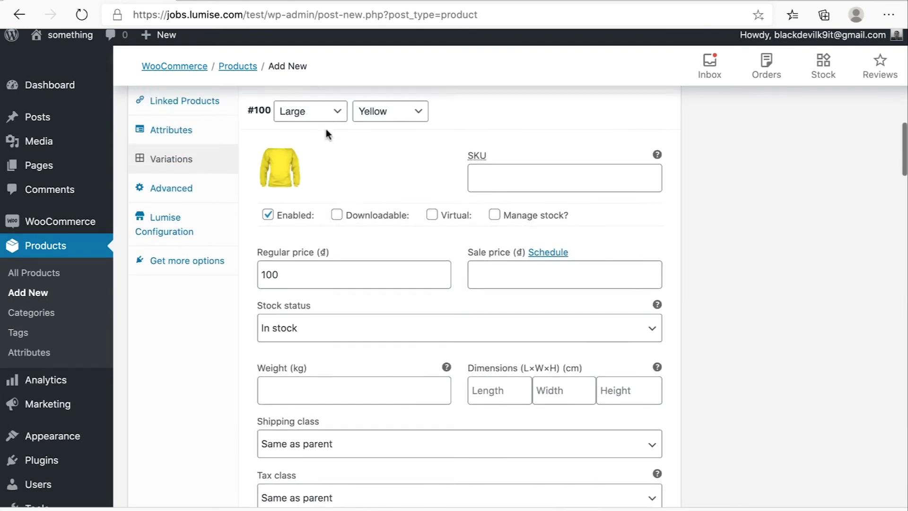
{"action": "scroll", "coordinate": [326, 129], "scroll_direction": "down", "scroll_amount": 9}
{"action": "left_click", "coordinate": [559, 358]}
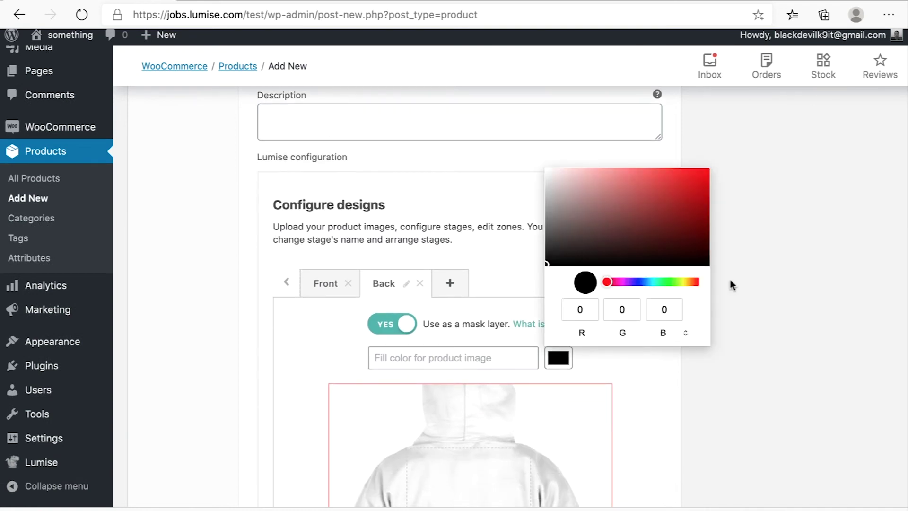
{"action": "left_click", "coordinate": [685, 282]}
{"action": "left_click", "coordinate": [662, 202]}
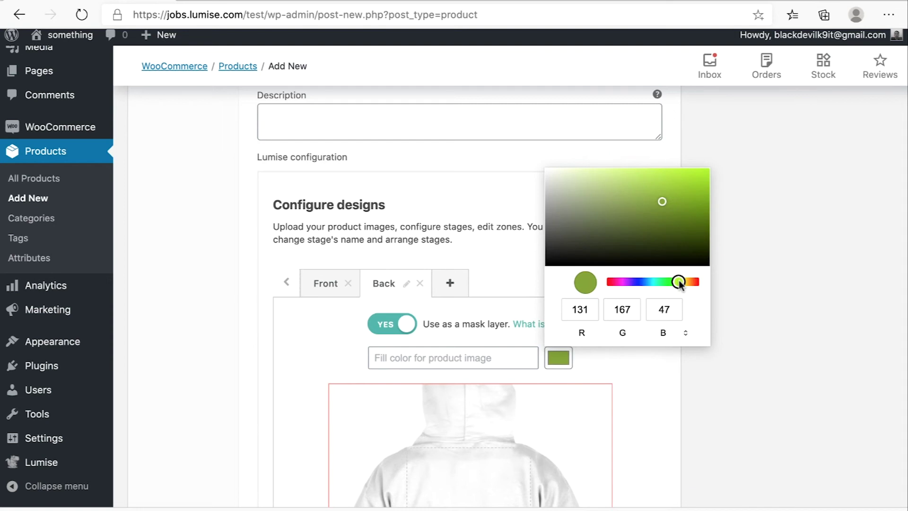
{"action": "left_click_drag", "start_coordinate": [679, 283], "coordinate": [685, 285]}
{"action": "left_click_drag", "start_coordinate": [662, 201], "coordinate": [723, 163]}
{"action": "left_click", "coordinate": [736, 202]}
Apply this back-stage and yellow configuration to all variations and confirm.
{"action": "scroll", "coordinate": [593, 349], "scroll_direction": "down", "scroll_amount": 5}
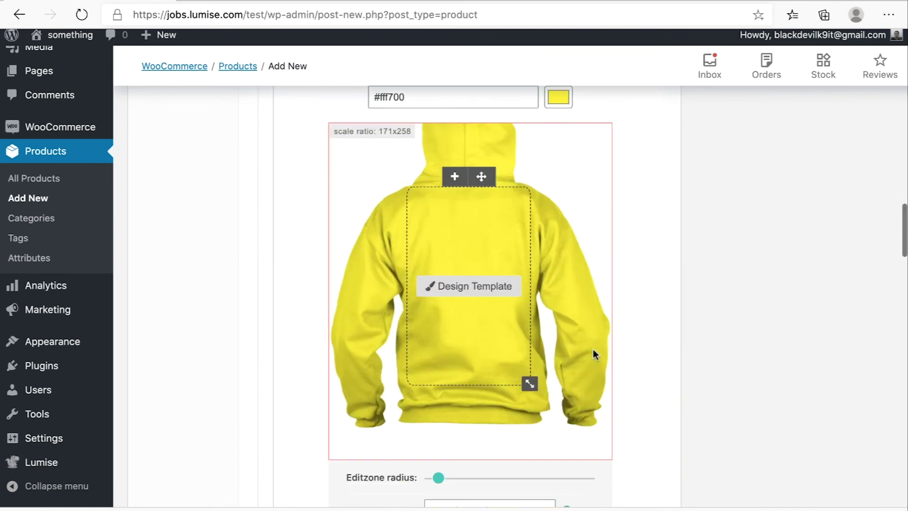
{"action": "scroll", "coordinate": [593, 352], "scroll_direction": "down", "scroll_amount": 3}
{"action": "scroll", "coordinate": [593, 349], "scroll_direction": "up", "scroll_amount": 8}
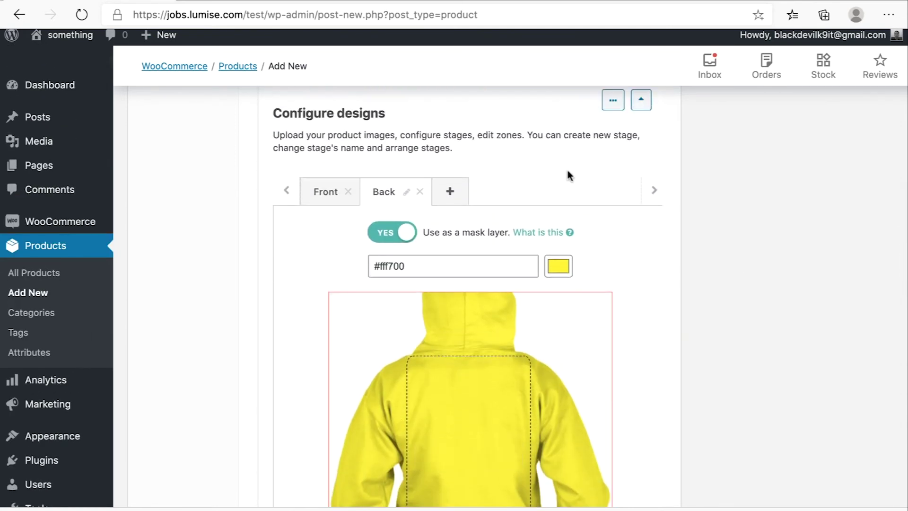
{"action": "mouse_move", "coordinate": [610, 105]}
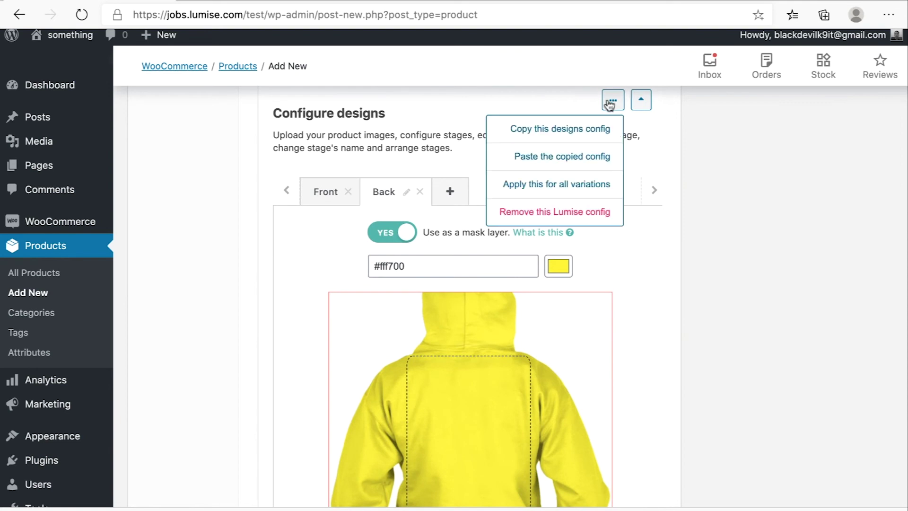
{"action": "left_click", "coordinate": [551, 186]}
{"action": "left_click", "coordinate": [578, 101]}
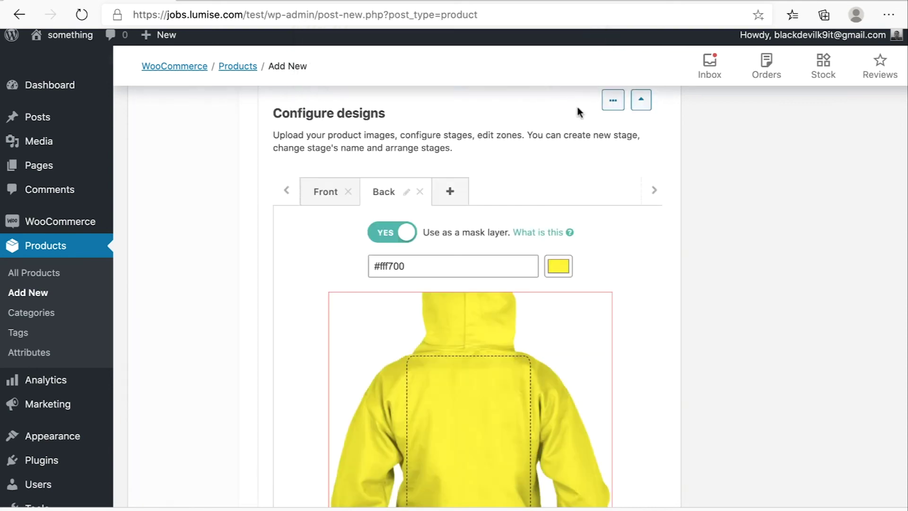
Return to the hoodie's front stage and review the yellow result.
{"action": "left_click", "coordinate": [319, 193]}
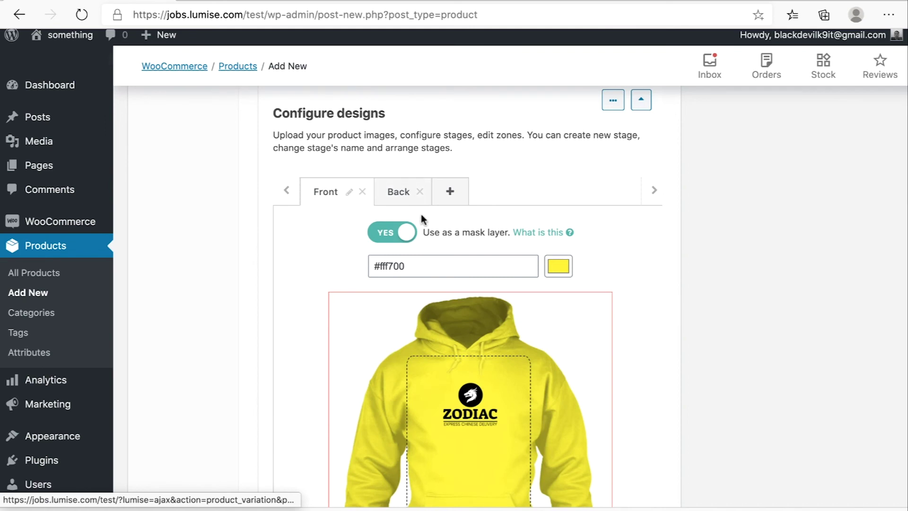
{"action": "scroll", "coordinate": [422, 215], "scroll_direction": "down", "scroll_amount": 1}
{"action": "scroll", "coordinate": [479, 316], "scroll_direction": "up", "scroll_amount": 3}
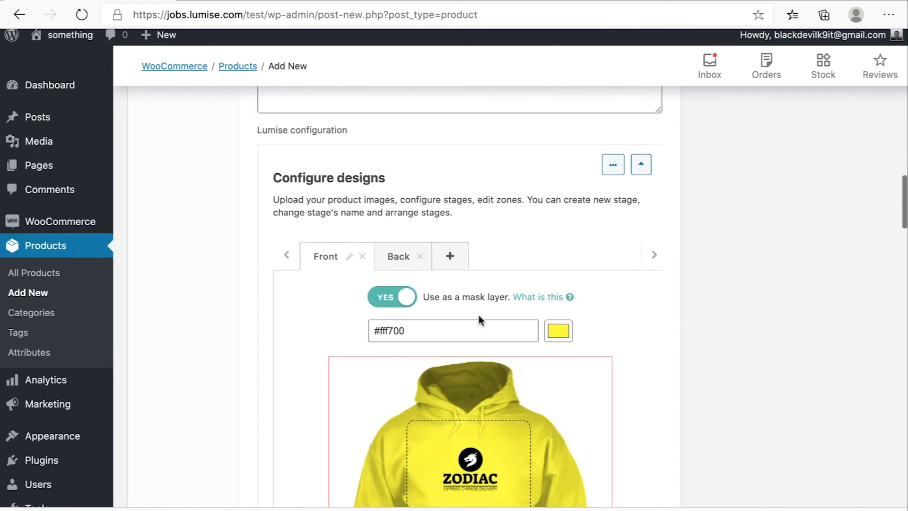
{"action": "scroll", "coordinate": [375, 388], "scroll_direction": "down", "scroll_amount": 10}
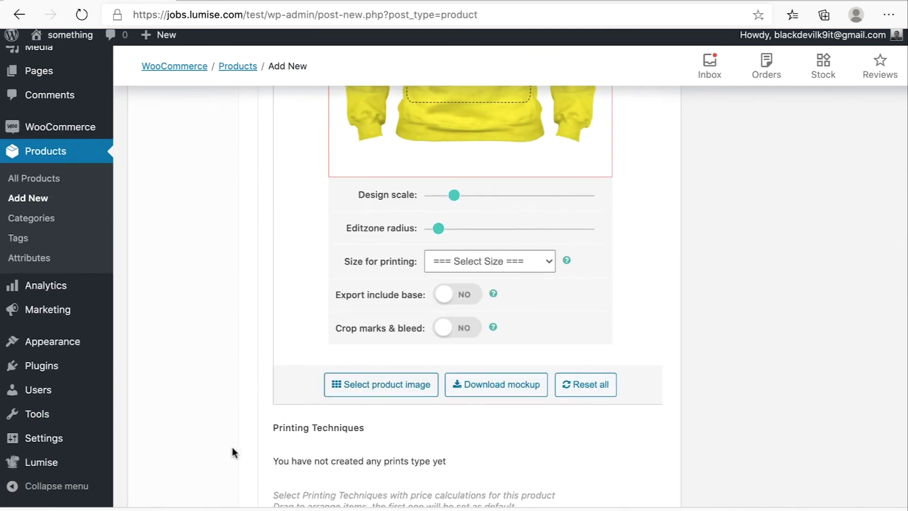
{"action": "scroll", "coordinate": [232, 452], "scroll_direction": "down", "scroll_amount": 6}
{"action": "scroll", "coordinate": [336, 369], "scroll_direction": "up", "scroll_amount": 6}
{"action": "scroll", "coordinate": [336, 369], "scroll_direction": "down", "scroll_amount": 15}
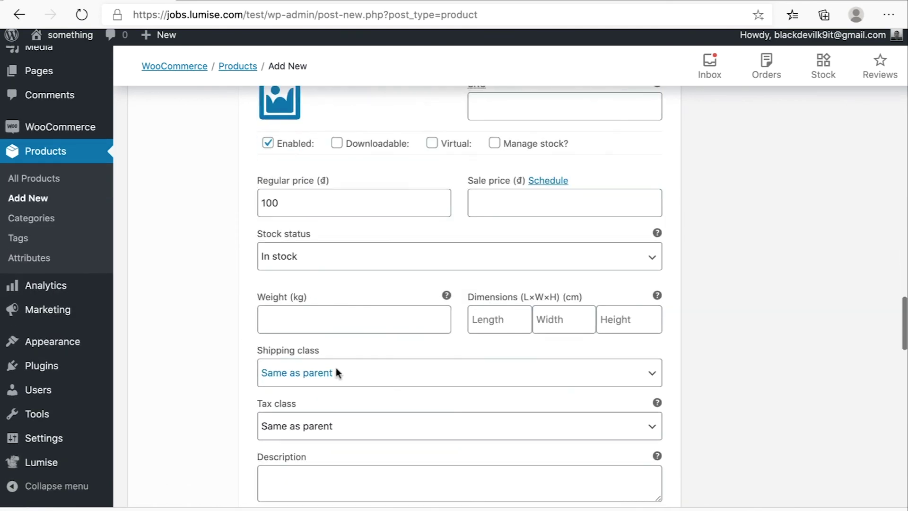
{"action": "left_click", "coordinate": [337, 341]}
{"action": "scroll", "coordinate": [455, 396], "scroll_direction": "down", "scroll_amount": 1}
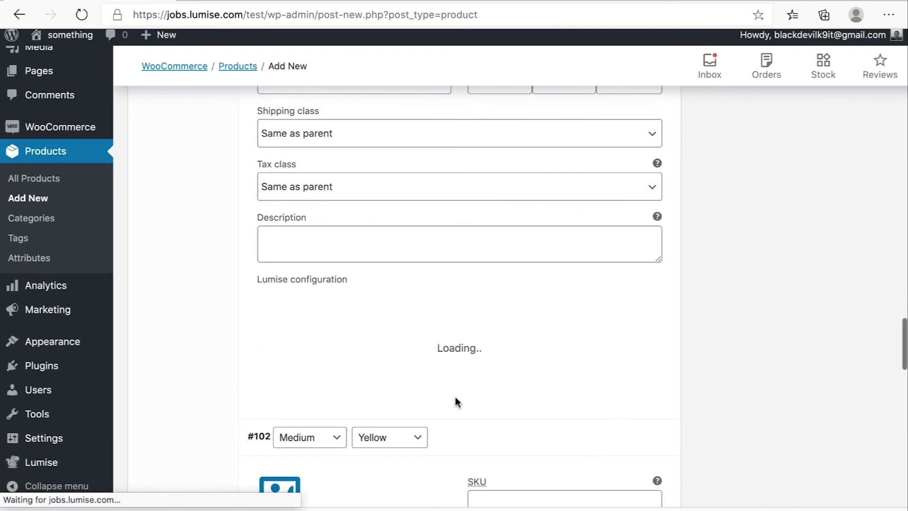
{"action": "scroll", "coordinate": [456, 397], "scroll_direction": "down", "scroll_amount": 12}
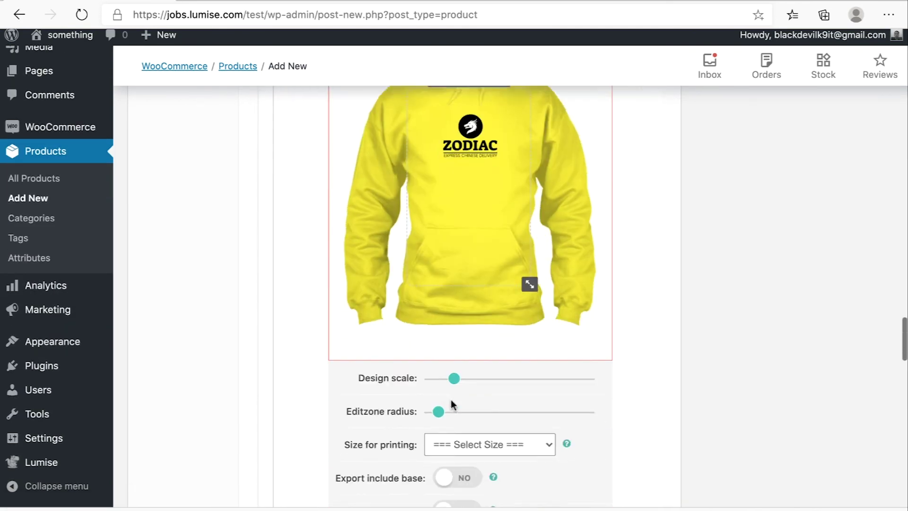
{"action": "scroll", "coordinate": [406, 385], "scroll_direction": "up", "scroll_amount": 7}
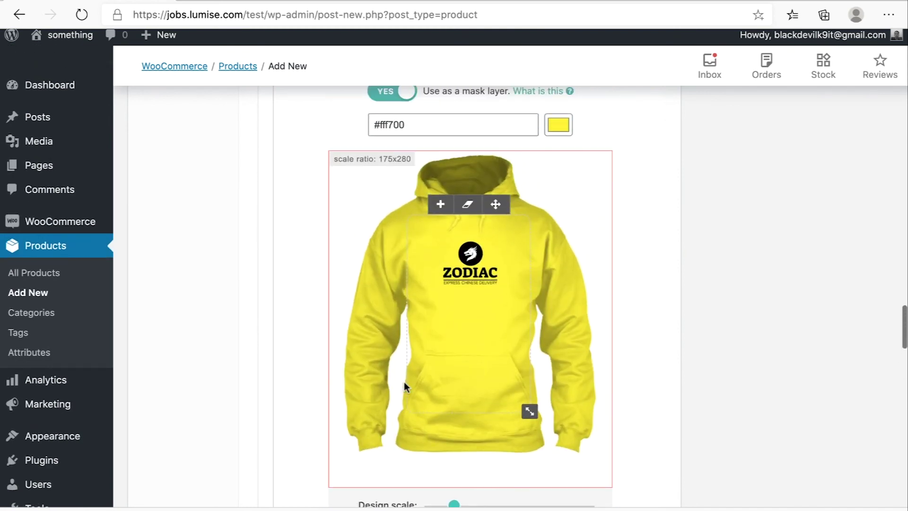
{"action": "left_click", "coordinate": [549, 127]}
{"action": "left_click", "coordinate": [608, 251]}
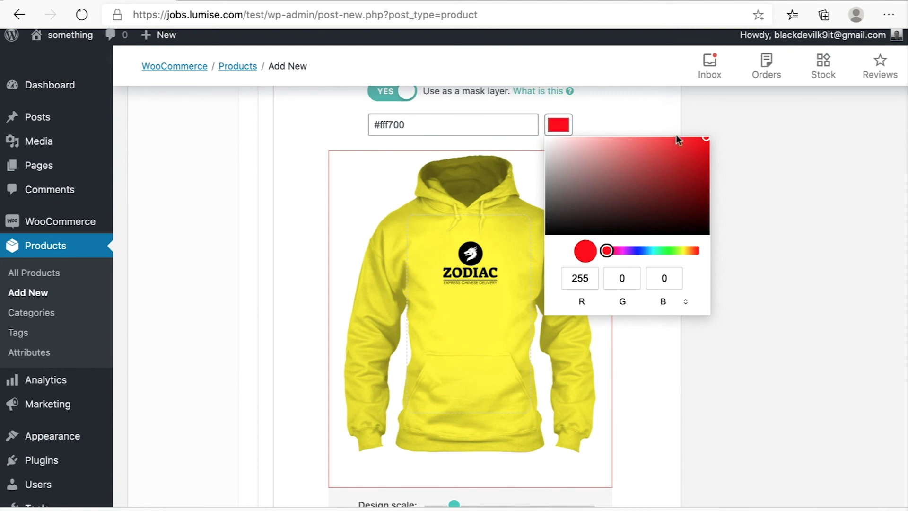
{"action": "left_click", "coordinate": [706, 141]}
{"action": "left_click", "coordinate": [655, 129]}
{"action": "scroll", "coordinate": [580, 137], "scroll_direction": "up", "scroll_amount": 3}
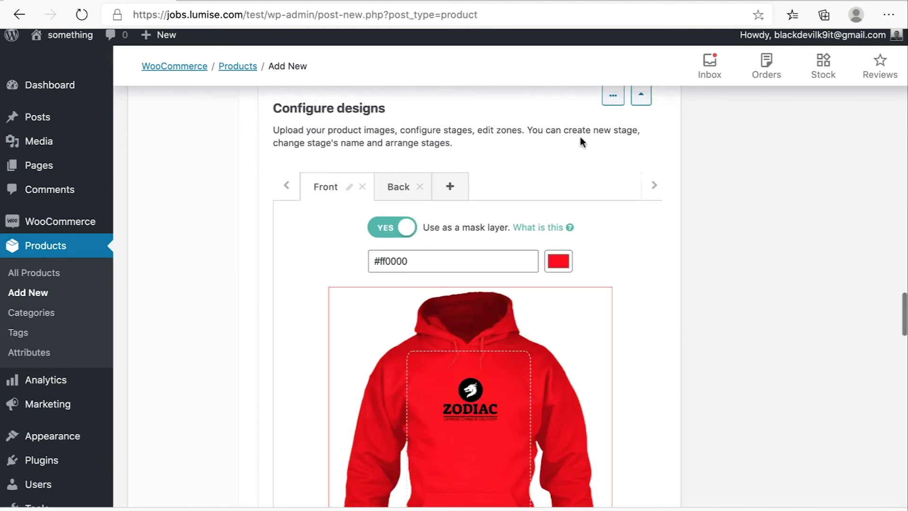
{"action": "left_click", "coordinate": [396, 186]}
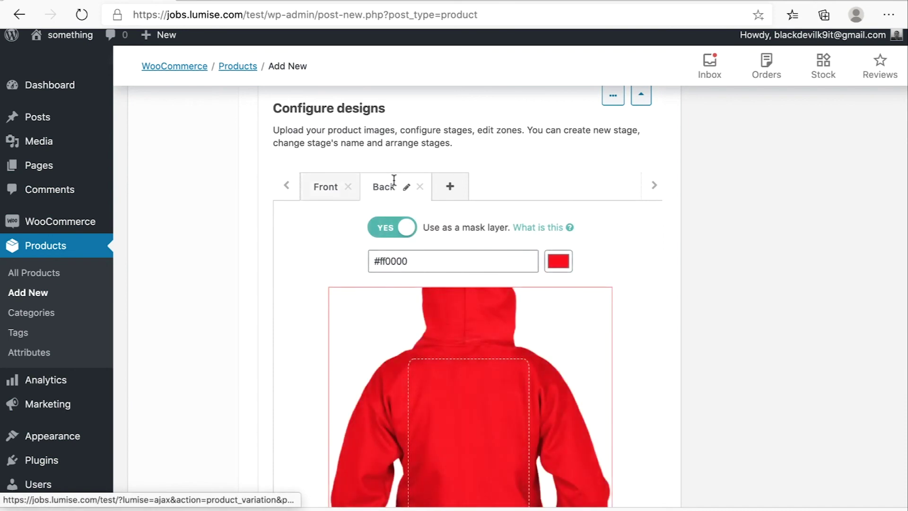
{"action": "left_click", "coordinate": [318, 184]}
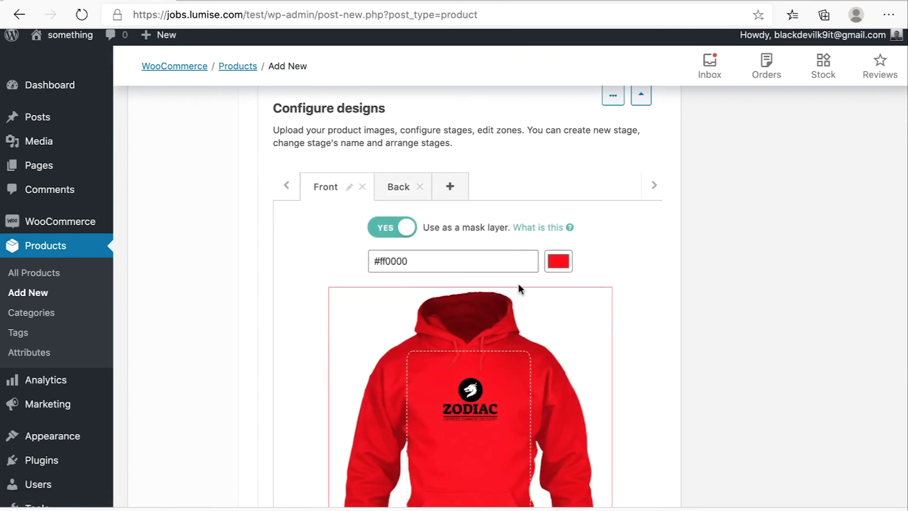
{"action": "scroll", "coordinate": [519, 284], "scroll_direction": "down", "scroll_amount": 1}
{"action": "scroll", "coordinate": [629, 242], "scroll_direction": "down", "scroll_amount": 7}
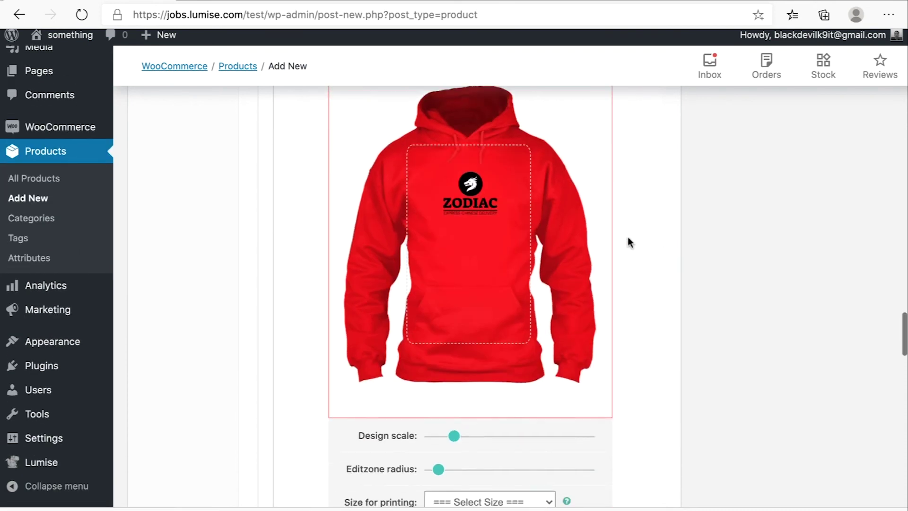
{"action": "scroll", "coordinate": [628, 242], "scroll_direction": "up", "scroll_amount": 14}
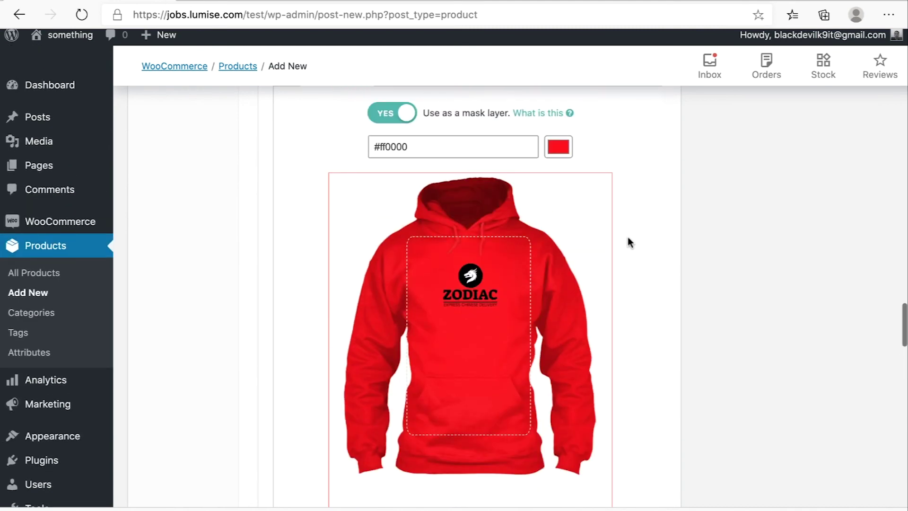
{"action": "scroll", "coordinate": [628, 239], "scroll_direction": "up", "scroll_amount": 8}
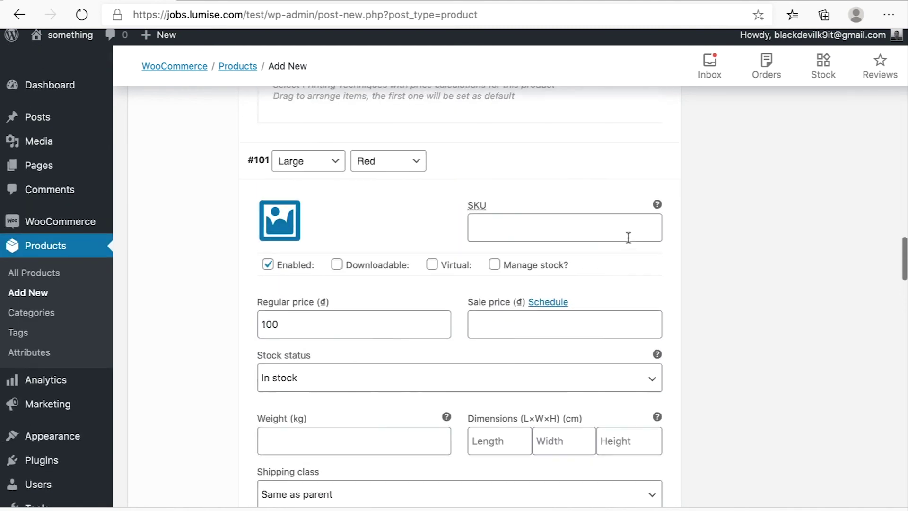
Set the red hoodie picture as the Large Red variation's image.
{"action": "left_click", "coordinate": [278, 240]}
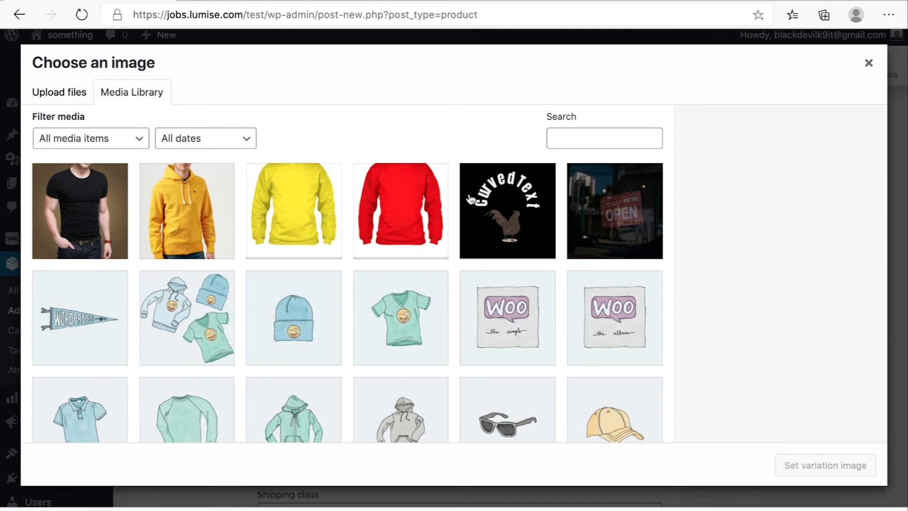
{"action": "left_click", "coordinate": [415, 230]}
{"action": "left_click", "coordinate": [825, 466]}
{"action": "scroll", "coordinate": [440, 340], "scroll_direction": "up", "scroll_amount": 5}
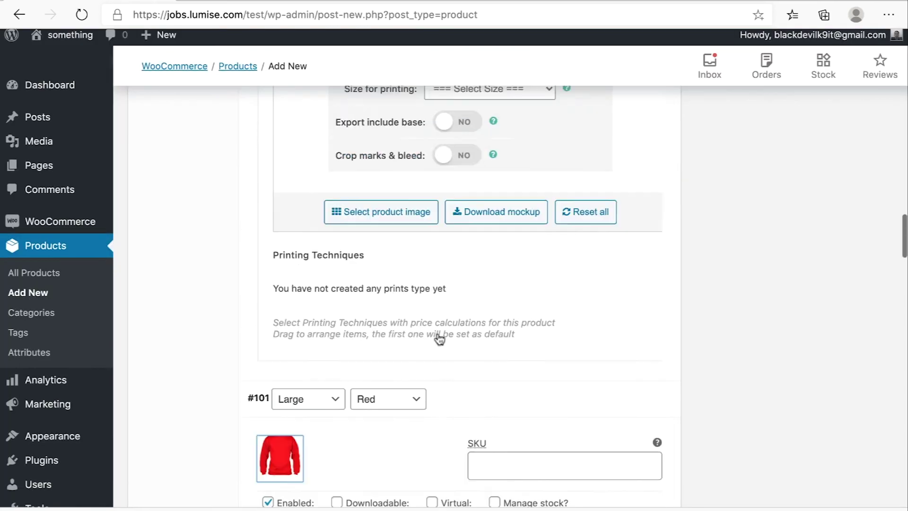
{"action": "scroll", "coordinate": [440, 339], "scroll_direction": "up", "scroll_amount": 14}
{"action": "scroll", "coordinate": [438, 333], "scroll_direction": "down", "scroll_amount": 3}
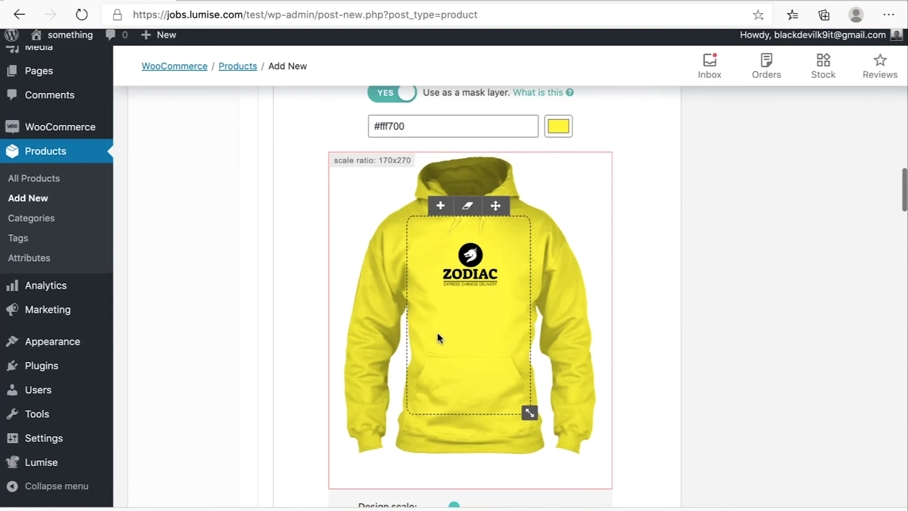
{"action": "scroll", "coordinate": [438, 334], "scroll_direction": "down", "scroll_amount": 15}
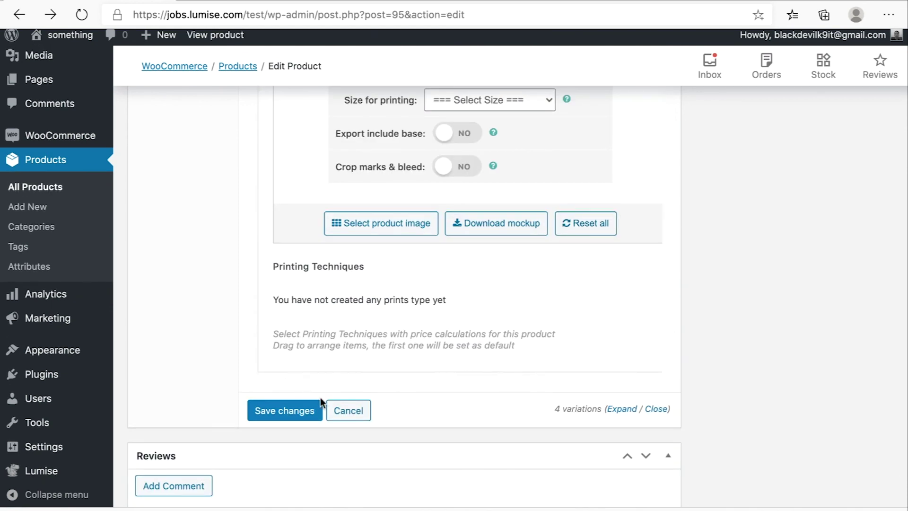
Save the variation changes and update the Men's Hoodies product.
{"action": "left_click", "coordinate": [311, 408]}
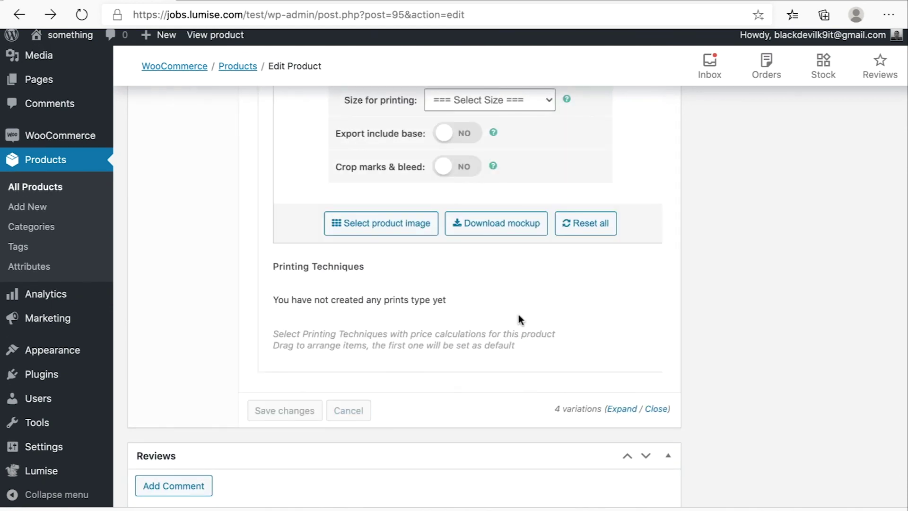
{"action": "scroll", "coordinate": [757, 331], "scroll_direction": "down", "scroll_amount": 2}
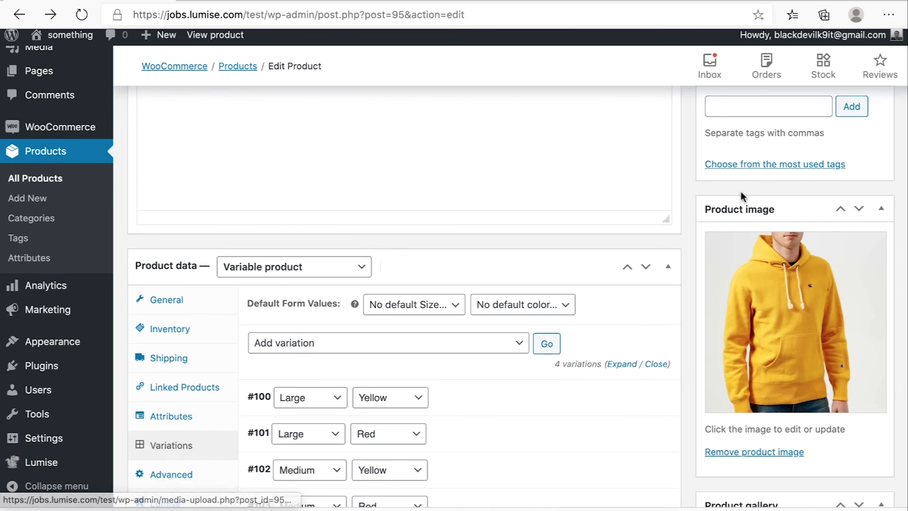
{"action": "scroll", "coordinate": [763, 209], "scroll_direction": "up", "scroll_amount": 8}
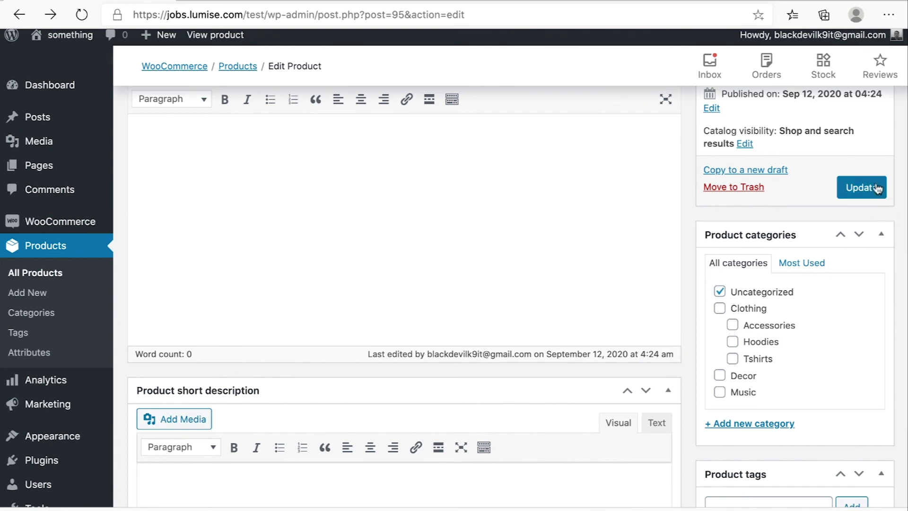
{"action": "left_click", "coordinate": [867, 185]}
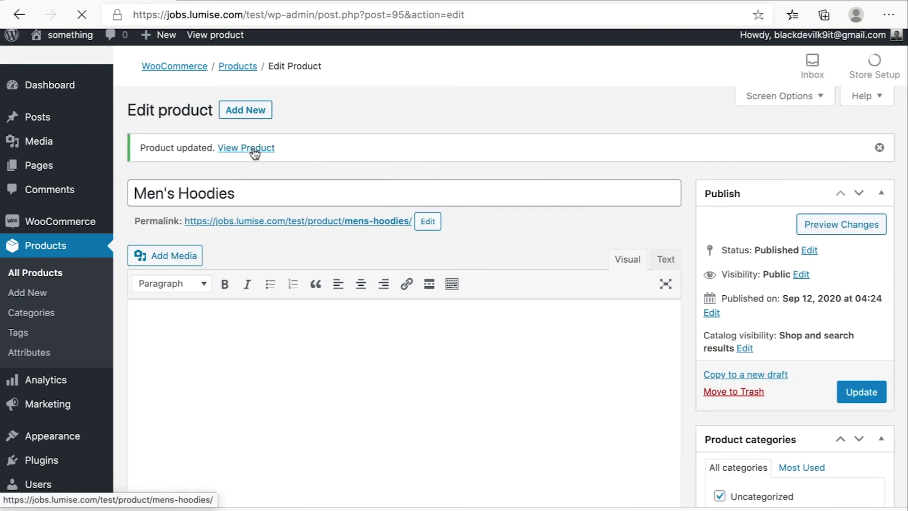
{"action": "right_click", "coordinate": [255, 153]}
Open the Men's Hoodies storefront page in a new tab and choose Medium, Yellow.
{"action": "left_click", "coordinate": [316, 160]}
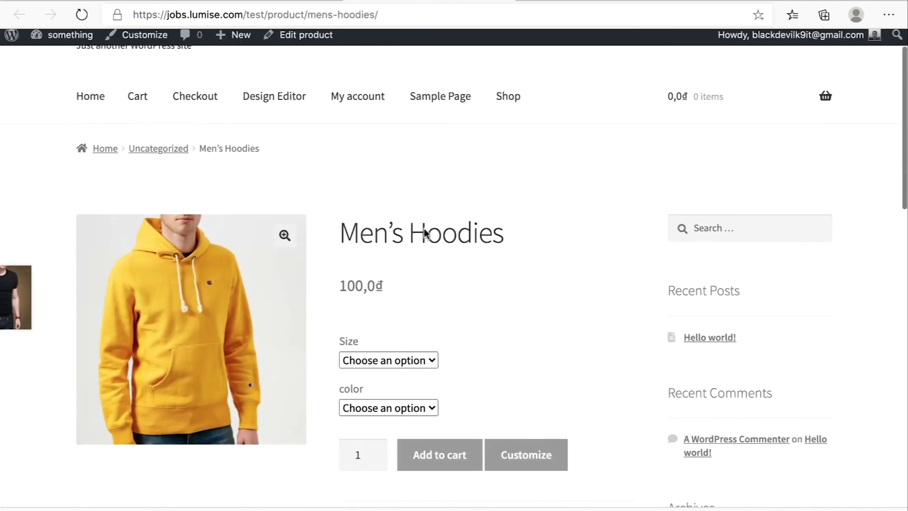
{"action": "scroll", "coordinate": [424, 232], "scroll_direction": "down", "scroll_amount": 1}
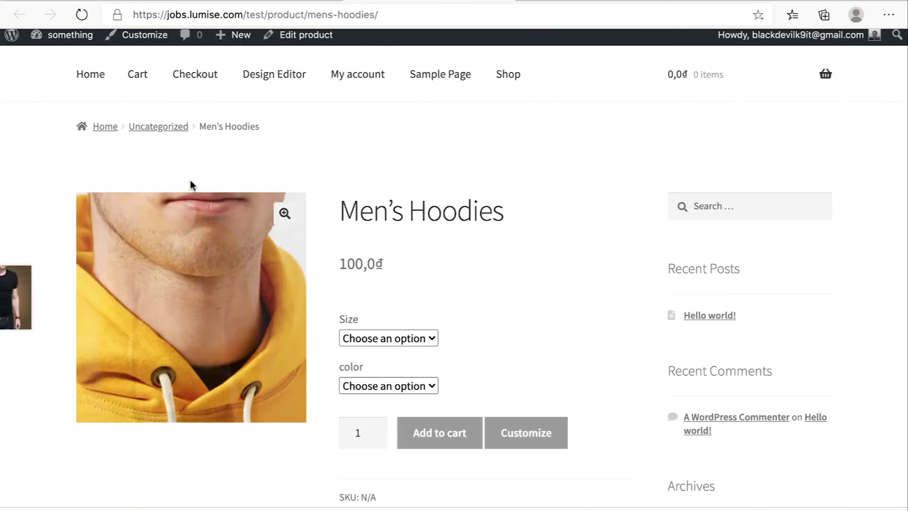
{"action": "scroll", "coordinate": [536, 252], "scroll_direction": "down", "scroll_amount": 3}
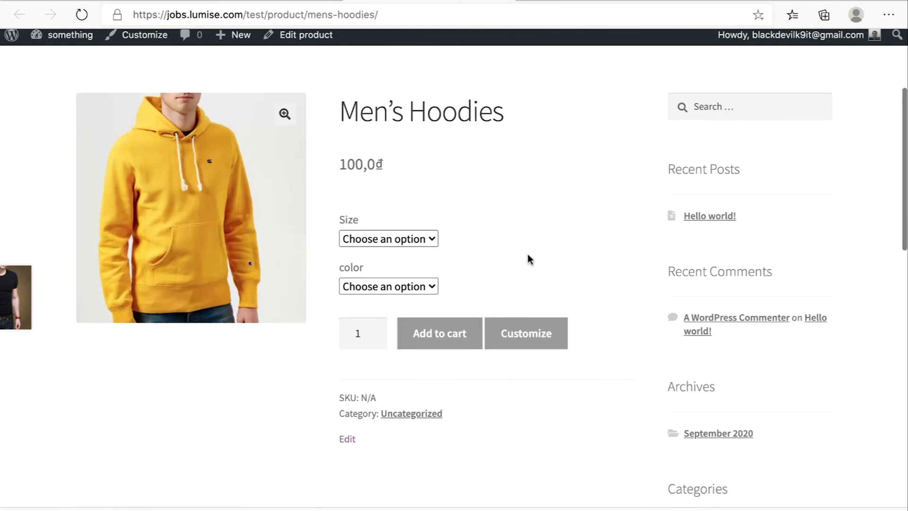
{"action": "left_click", "coordinate": [368, 234]}
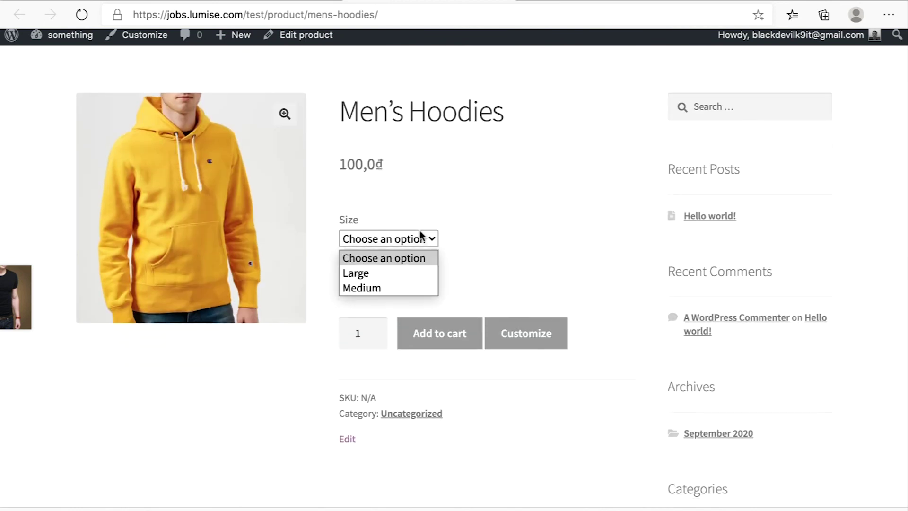
{"action": "left_click", "coordinate": [378, 286]}
{"action": "left_click", "coordinate": [377, 287]}
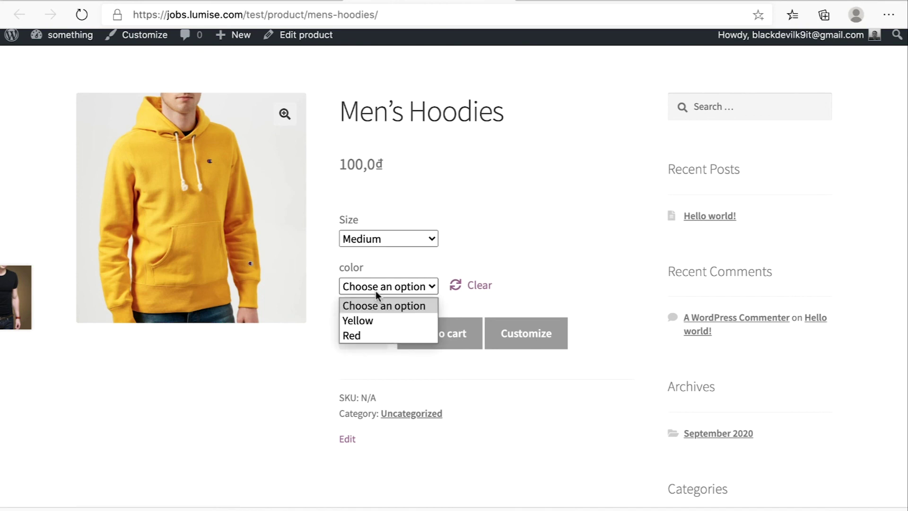
{"action": "left_click", "coordinate": [376, 321]}
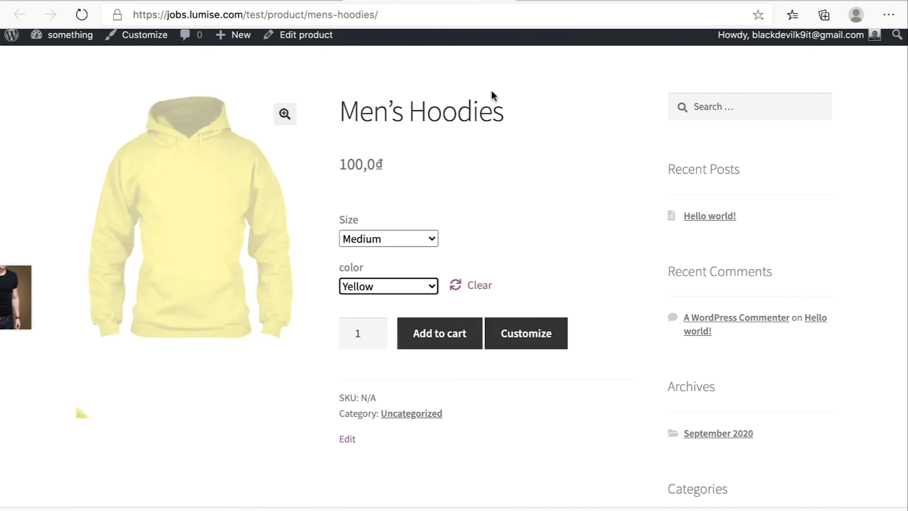
Check the yellow hoodie image and the 100,0 price, then open it in the design editor.
{"action": "scroll", "coordinate": [430, 223], "scroll_direction": "down", "scroll_amount": 2}
{"action": "scroll", "coordinate": [462, 194], "scroll_direction": "up", "scroll_amount": 1}
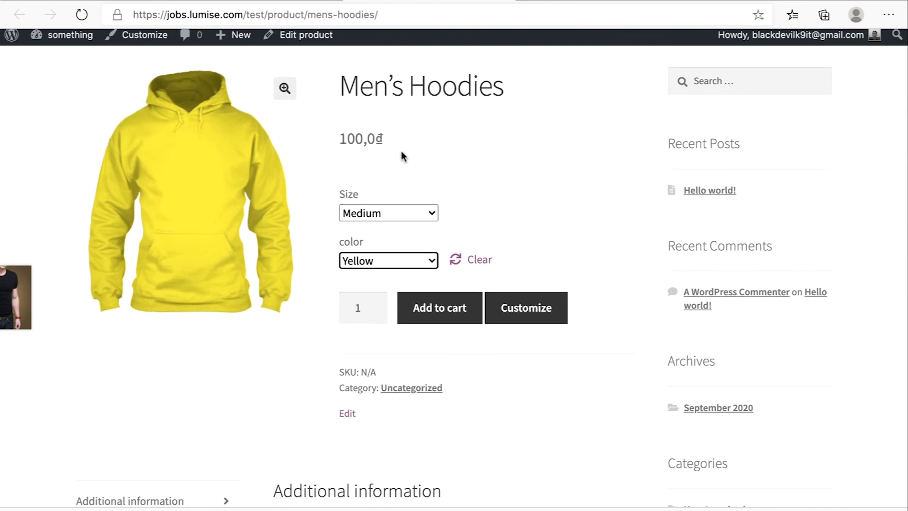
{"action": "left_click_drag", "start_coordinate": [385, 139], "coordinate": [344, 139]}
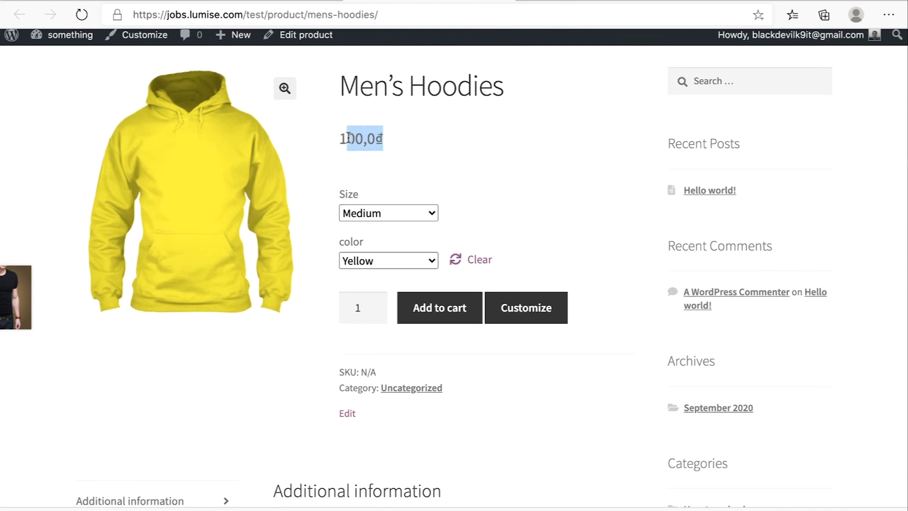
{"action": "left_click", "coordinate": [349, 138]}
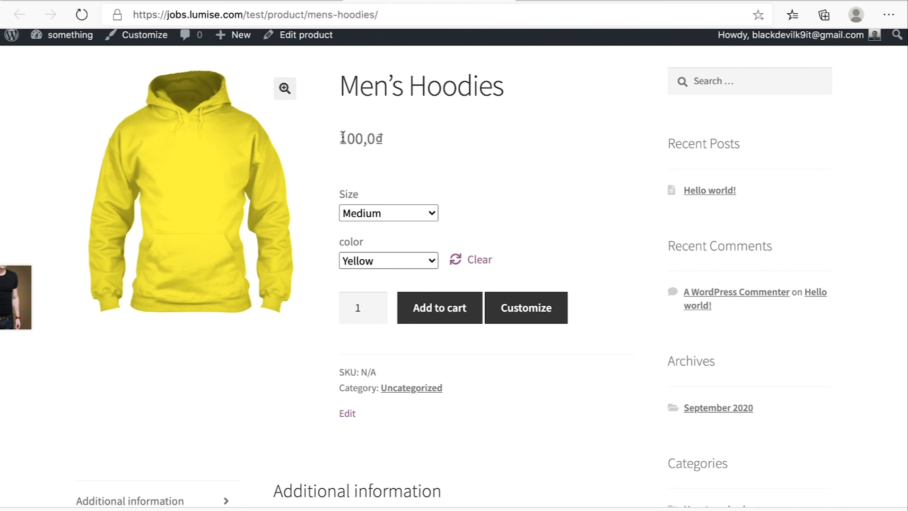
{"action": "double_click", "coordinate": [372, 137]}
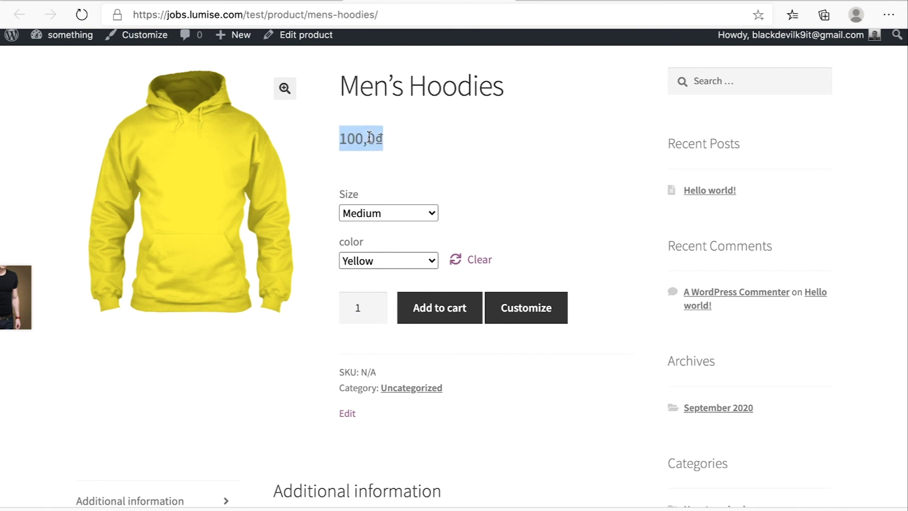
{"action": "left_click", "coordinate": [419, 138]}
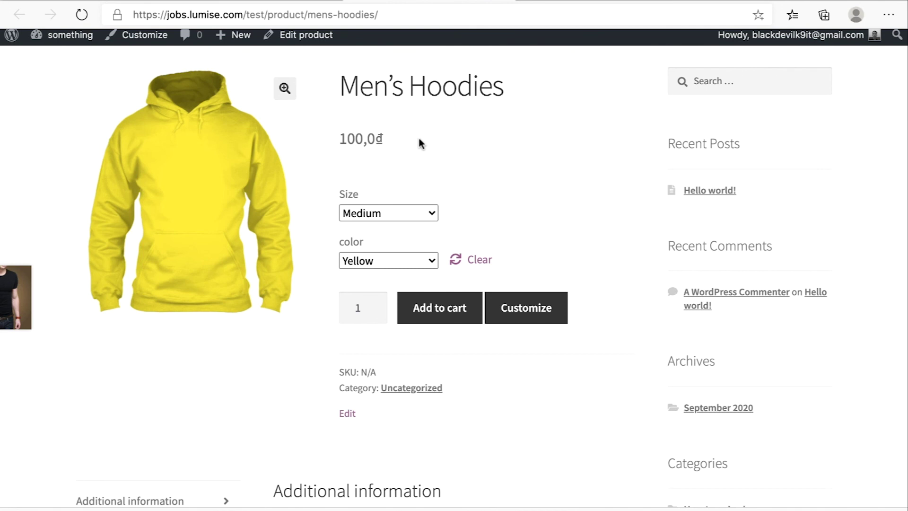
{"action": "scroll", "coordinate": [420, 138], "scroll_direction": "down", "scroll_amount": 1}
{"action": "scroll", "coordinate": [419, 143], "scroll_direction": "up", "scroll_amount": 1}
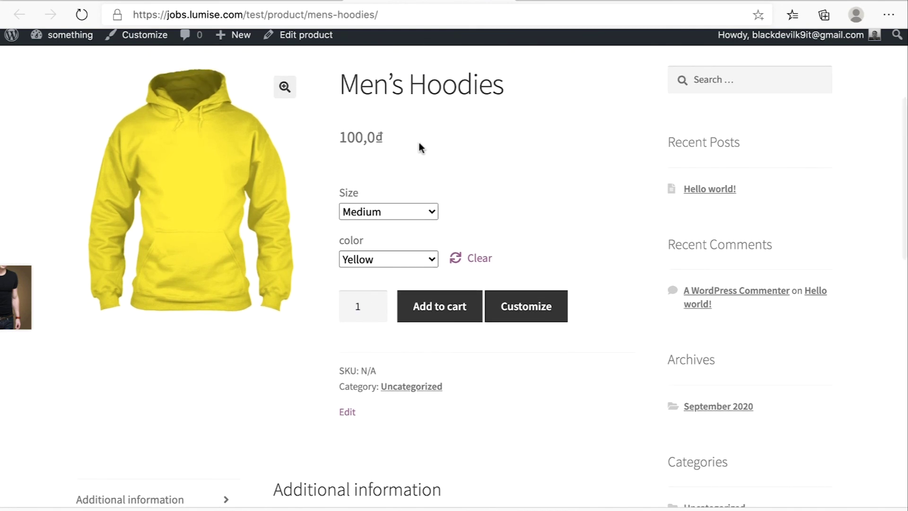
{"action": "scroll", "coordinate": [412, 165], "scroll_direction": "down", "scroll_amount": 1}
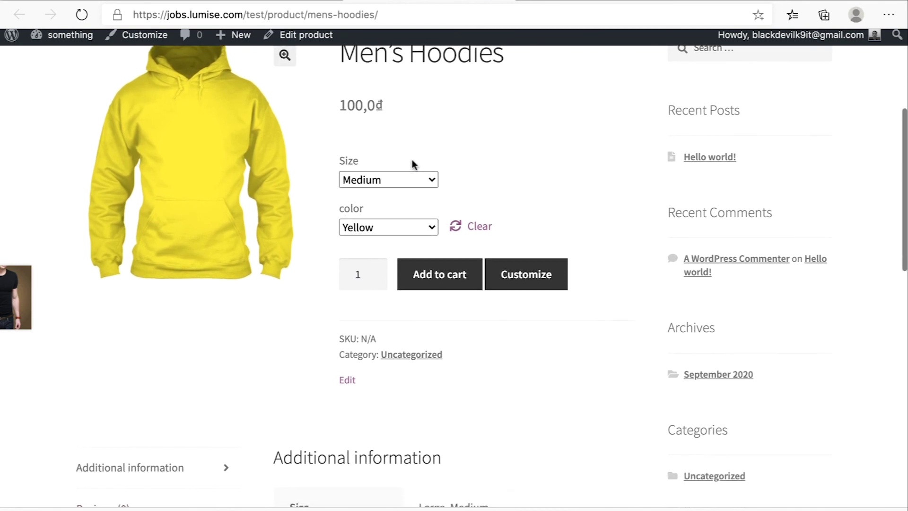
{"action": "scroll", "coordinate": [399, 240], "scroll_direction": "down", "scroll_amount": 1}
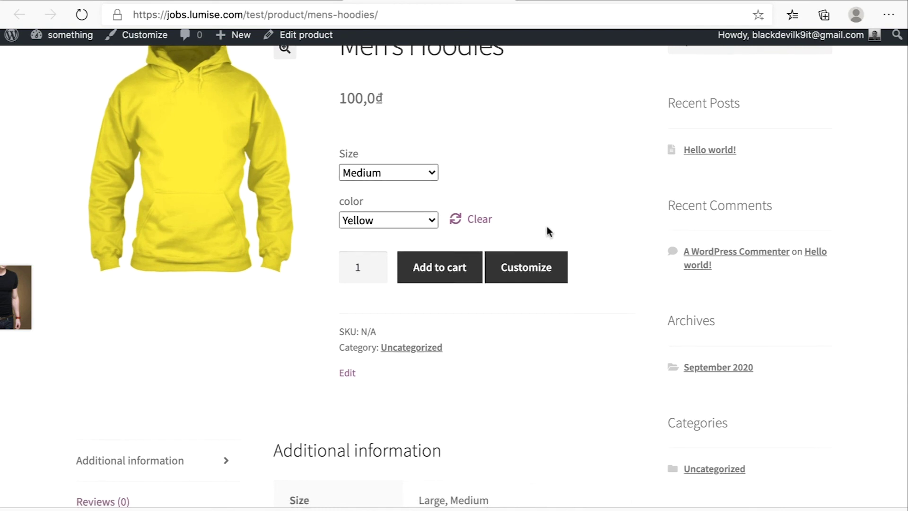
{"action": "scroll", "coordinate": [547, 229], "scroll_direction": "up", "scroll_amount": 1}
{"action": "left_click", "coordinate": [535, 291]}
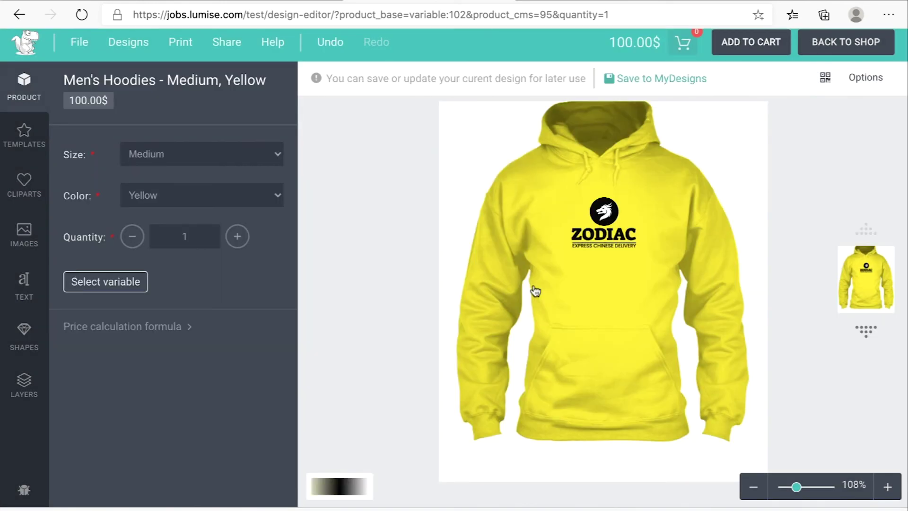
Drag the cat-face clipart from the Cliparts library onto the yellow hoodie's front.
{"action": "left_click", "coordinate": [21, 147]}
{"action": "scroll", "coordinate": [175, 227], "scroll_direction": "down", "scroll_amount": 2}
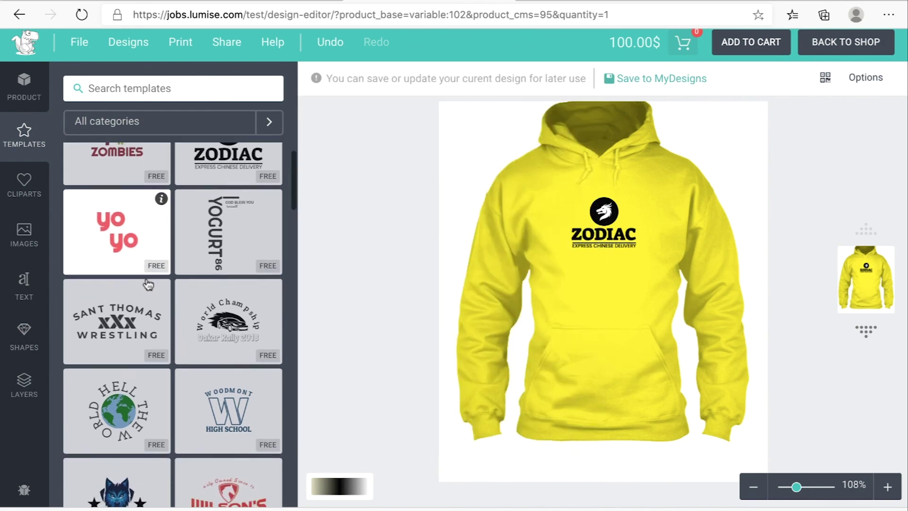
{"action": "left_click", "coordinate": [17, 209]}
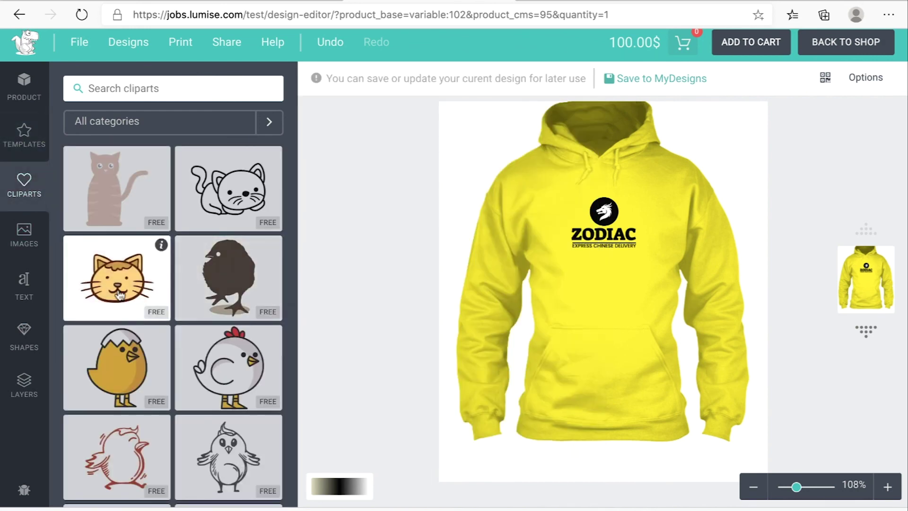
{"action": "left_click_drag", "start_coordinate": [137, 277], "coordinate": [629, 285]}
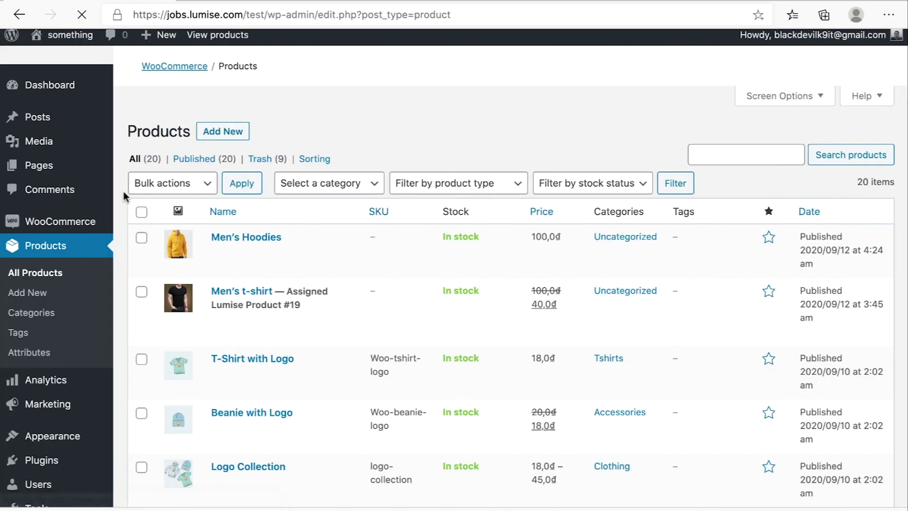
Scroll the Products list down to the Men's Hoodies row at 100,0₫.
{"action": "scroll", "coordinate": [377, 137], "scroll_direction": "down", "scroll_amount": 1}
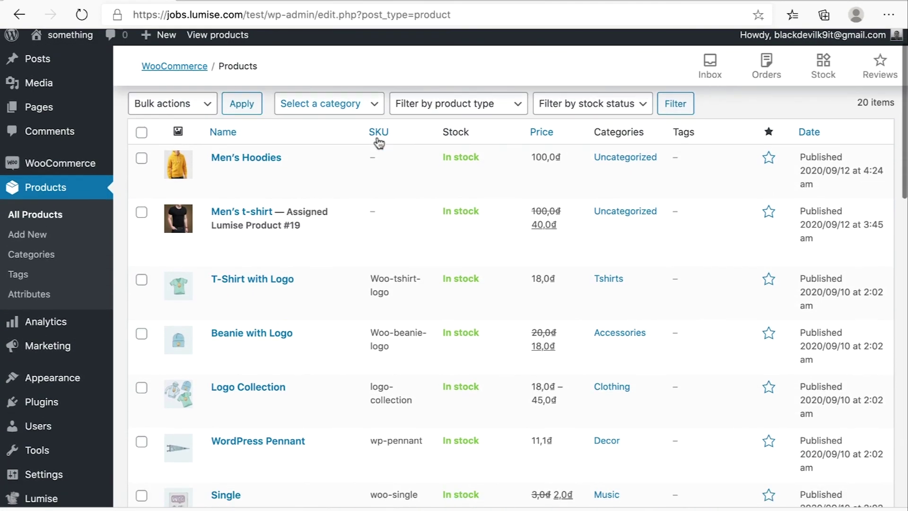